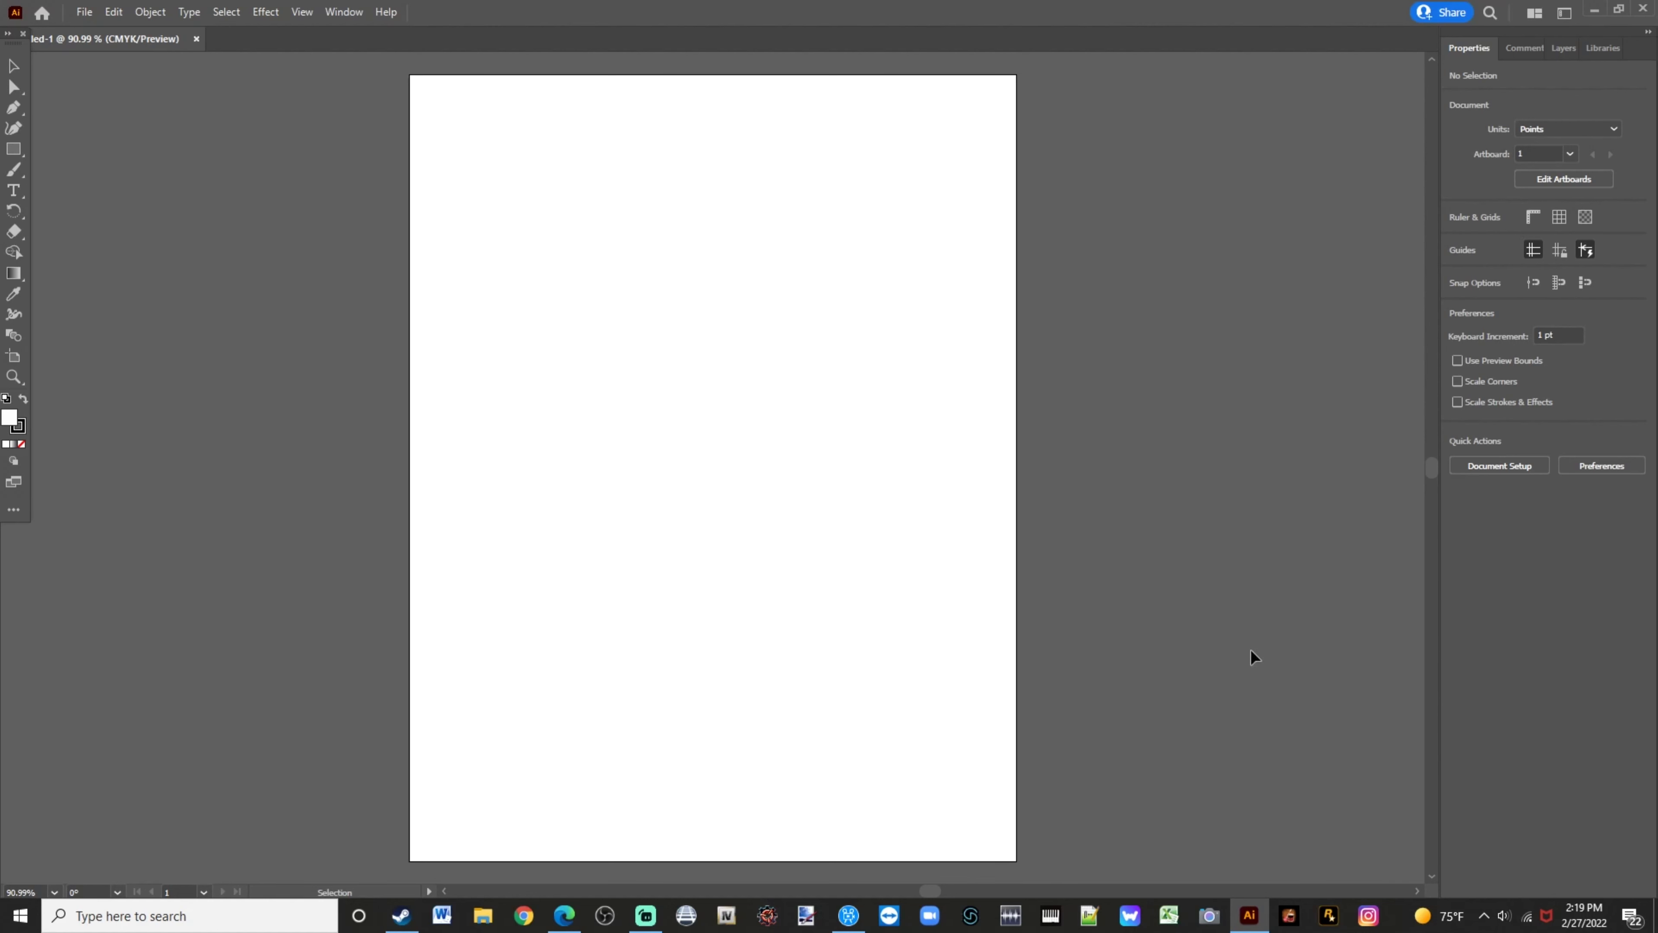
Choose the Ellipse Tool from the shape tool flyout
{"action": "left_click", "coordinate": [12, 155]}
{"action": "left_click", "coordinate": [3, 320]}
{"action": "left_click", "coordinate": [6, 173]}
{"action": "left_click", "coordinate": [13, 155]}
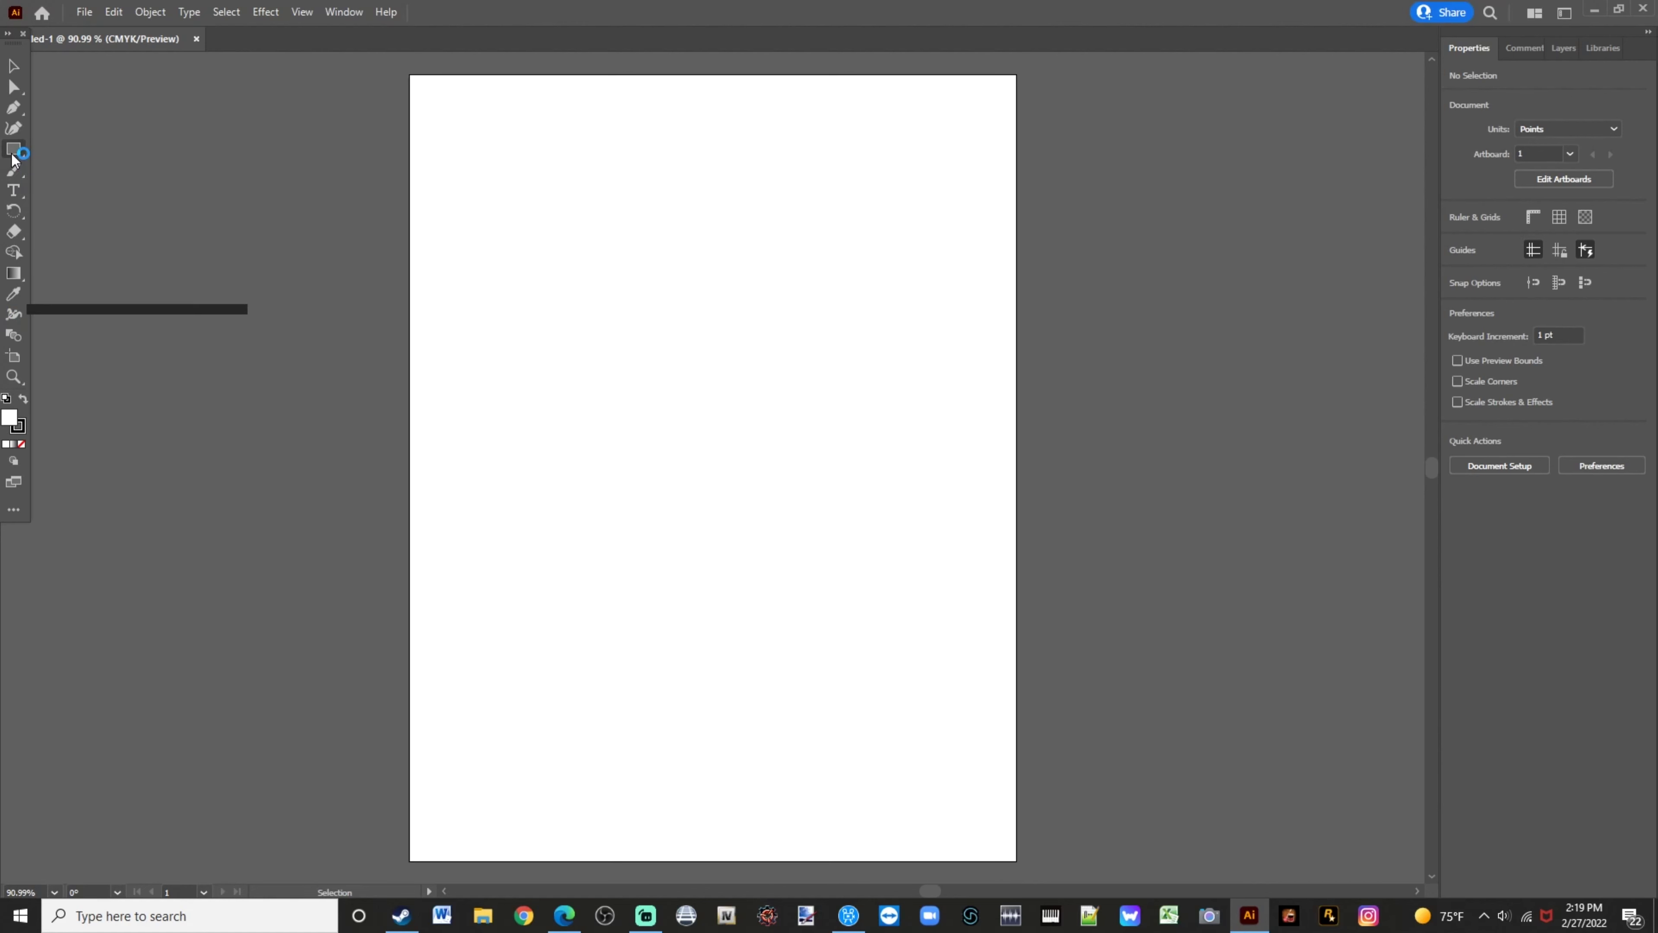
{"action": "left_click", "coordinate": [13, 156]}
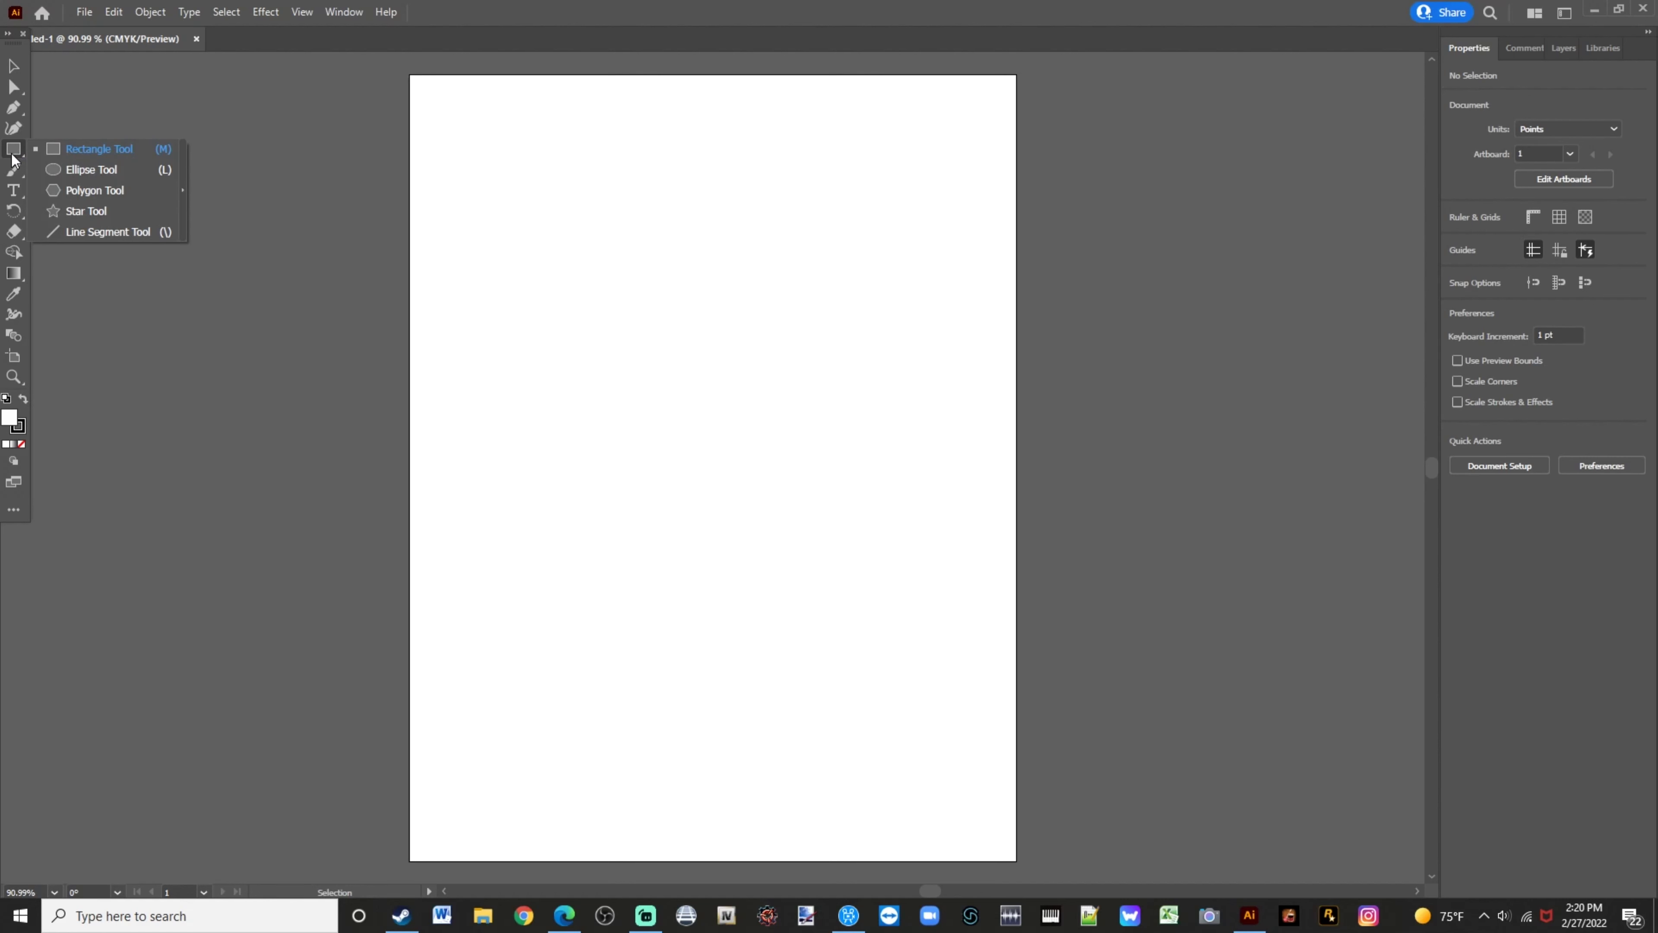
{"action": "left_click", "coordinate": [12, 157]}
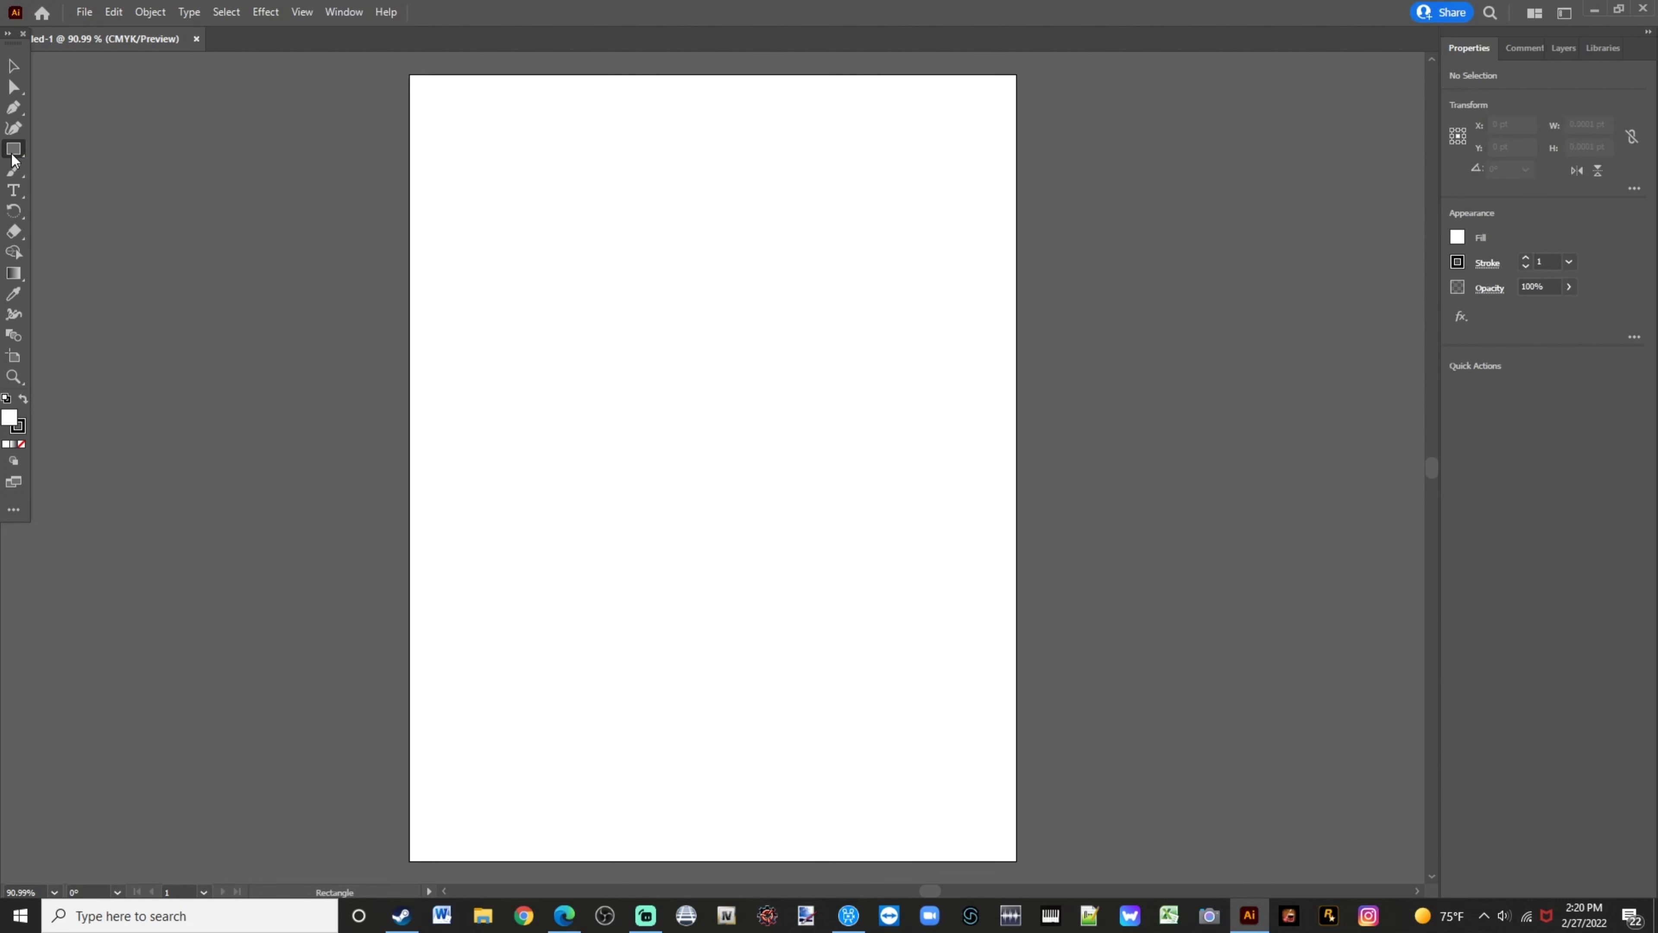
{"action": "left_click", "coordinate": [12, 159]}
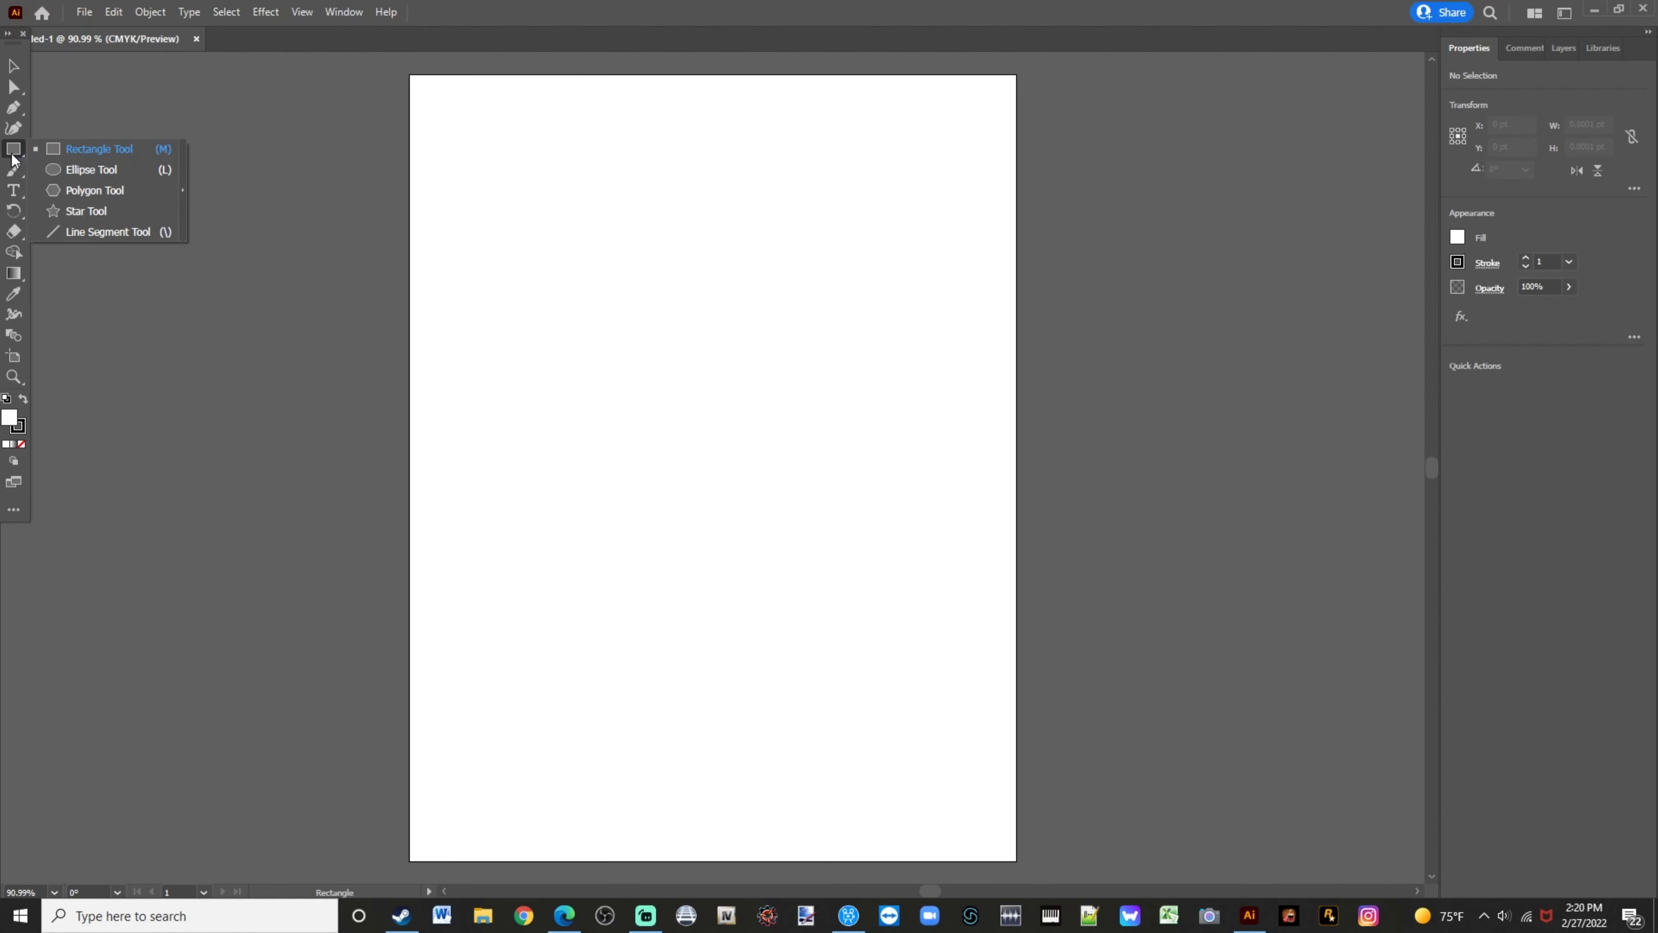
{"action": "left_click", "coordinate": [106, 171]}
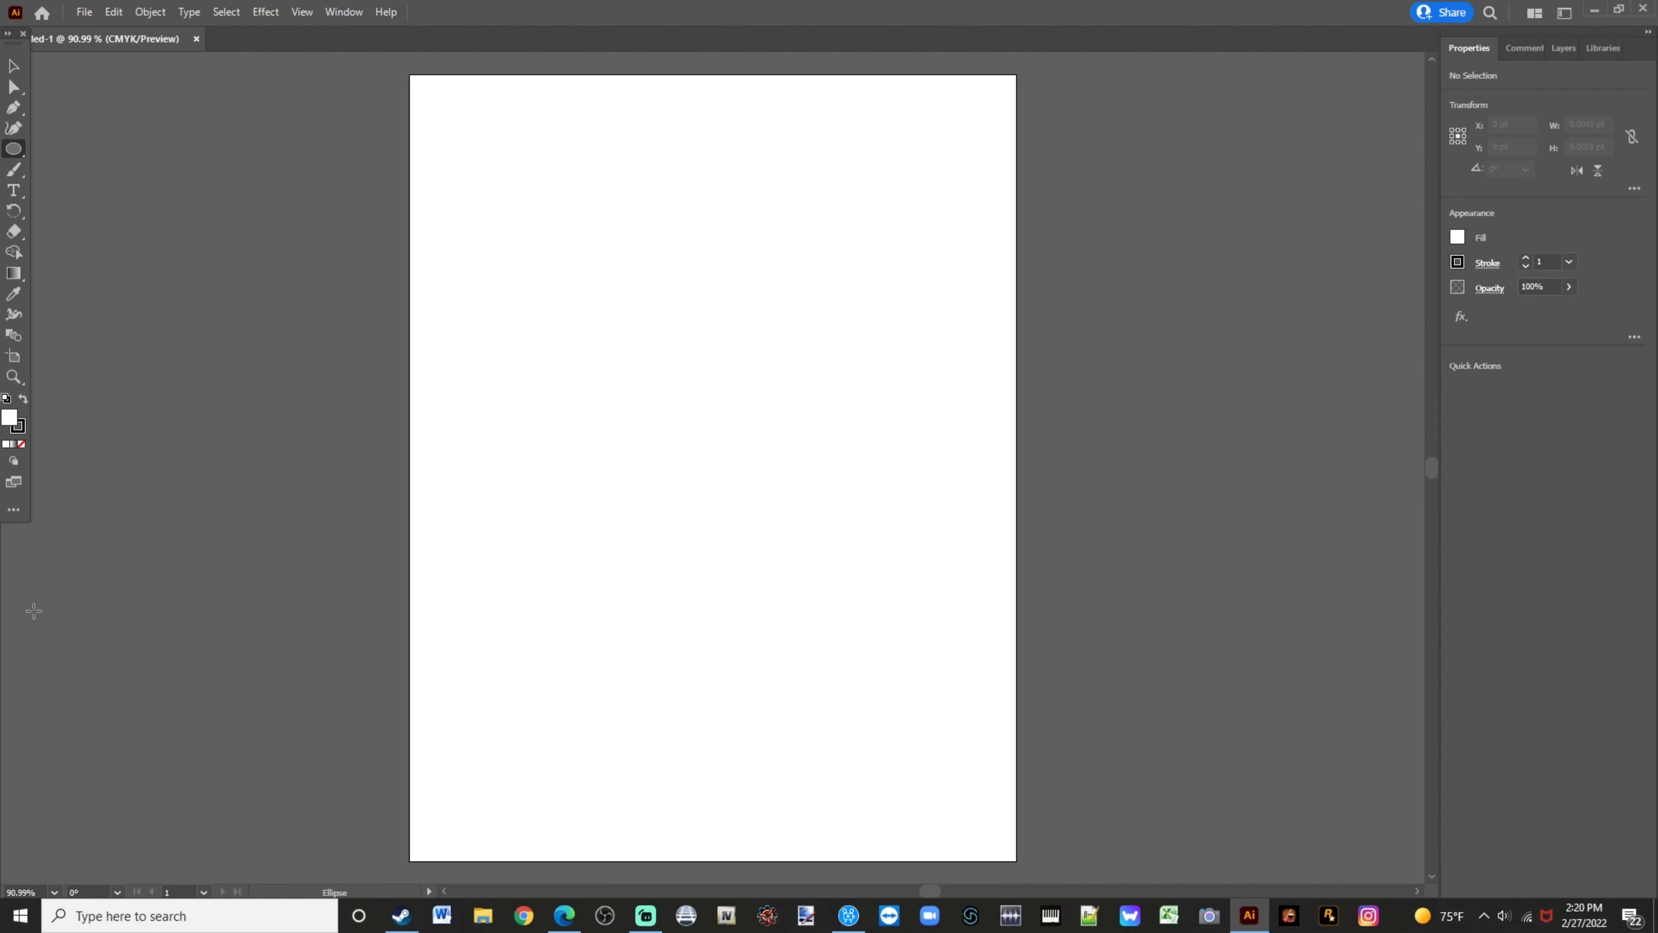
Set the view zoom to 100% on the blank artboard
{"action": "left_click", "coordinate": [54, 893]}
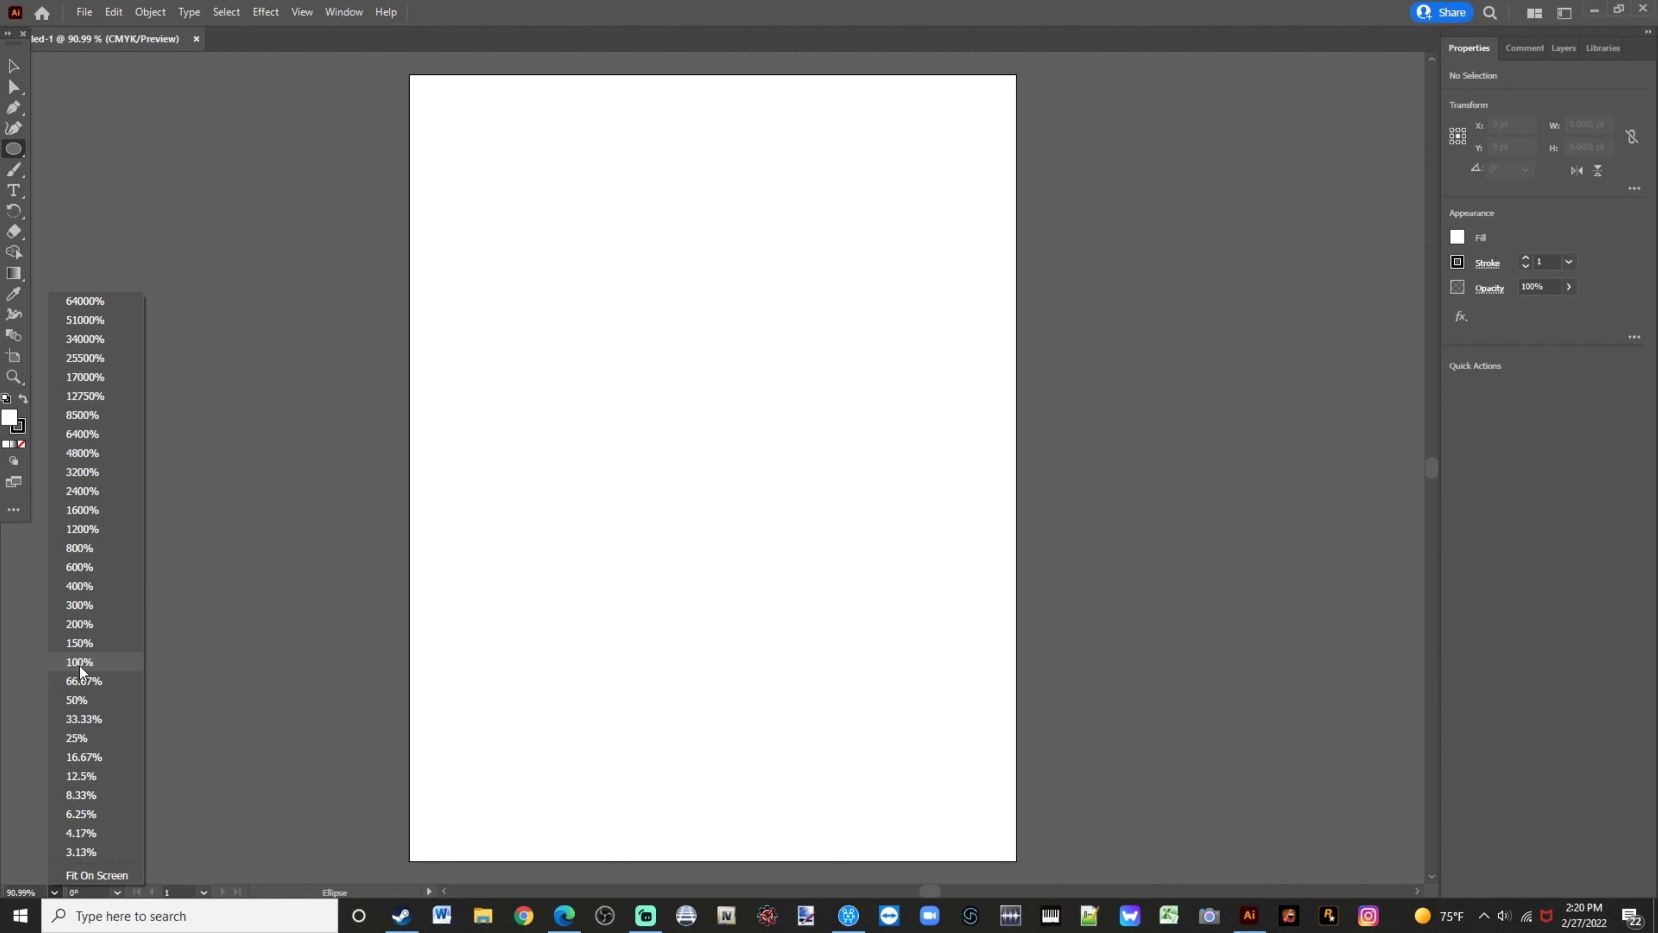
{"action": "left_click", "coordinate": [79, 680]}
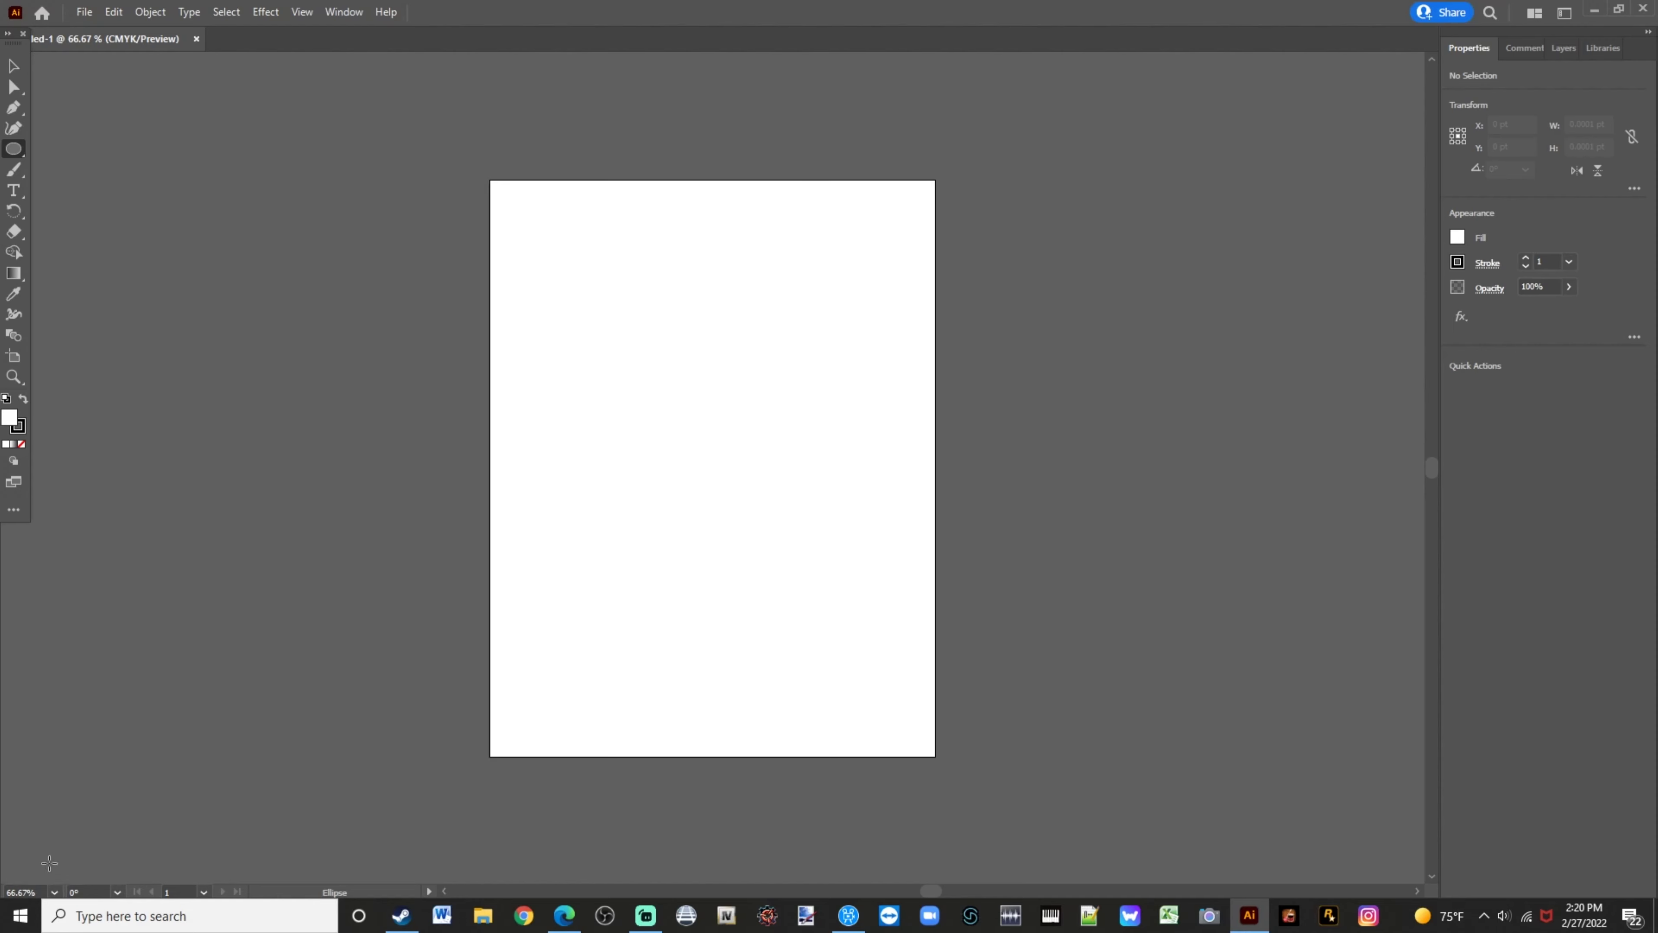
{"action": "left_click", "coordinate": [54, 893]}
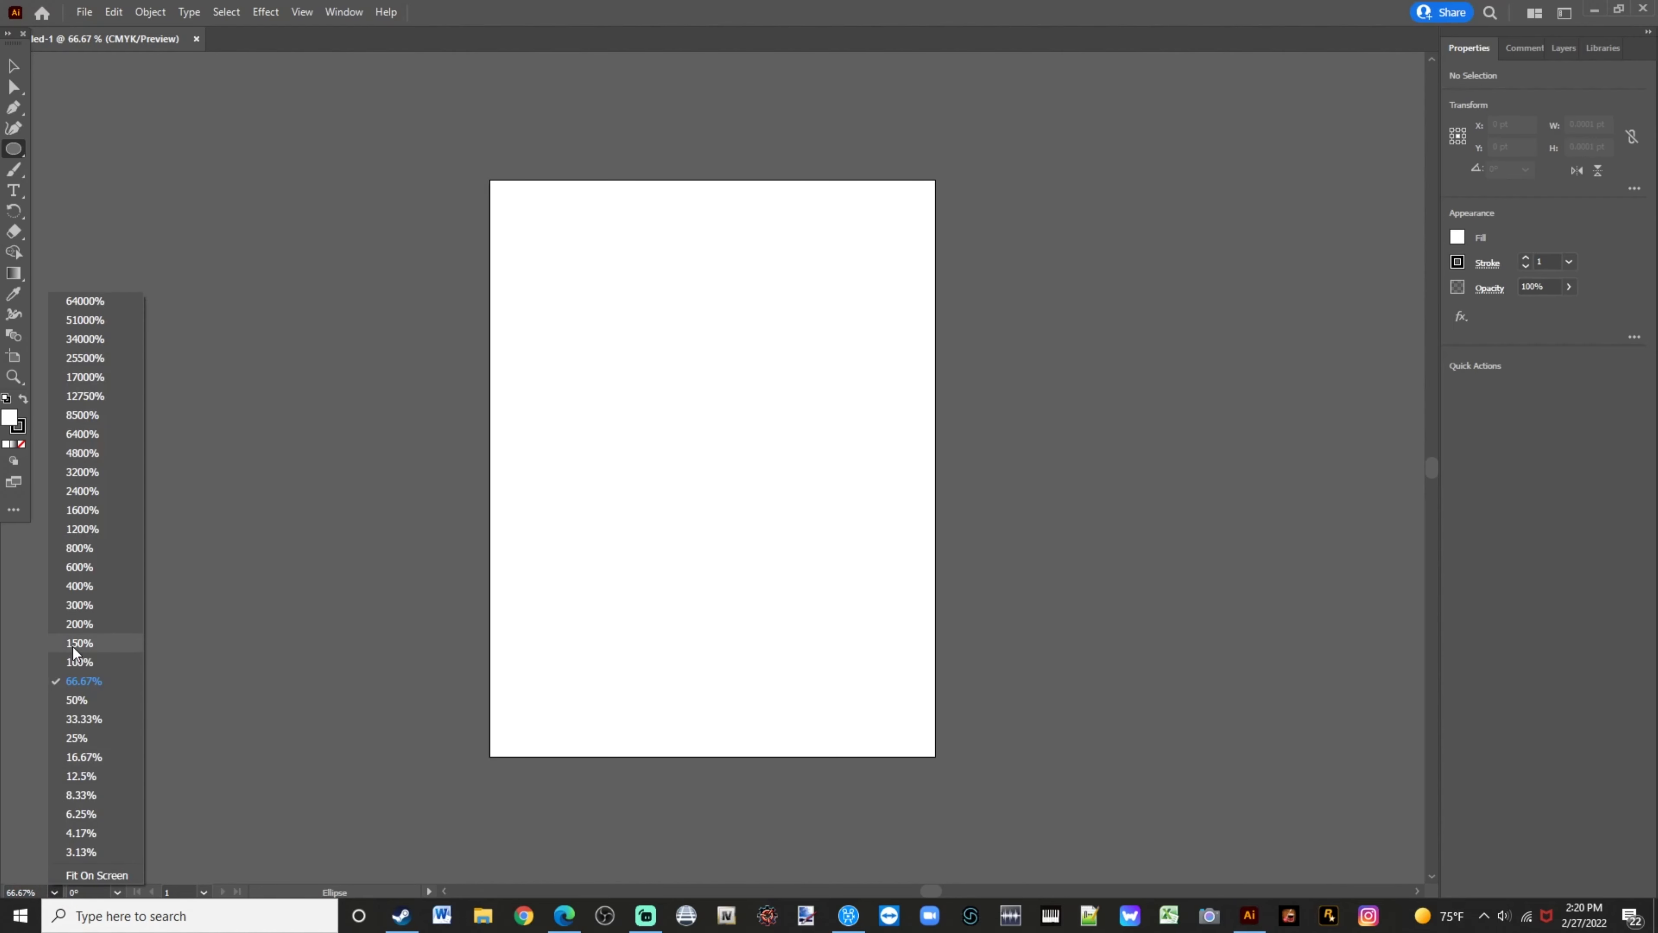
{"action": "left_click", "coordinate": [61, 665]}
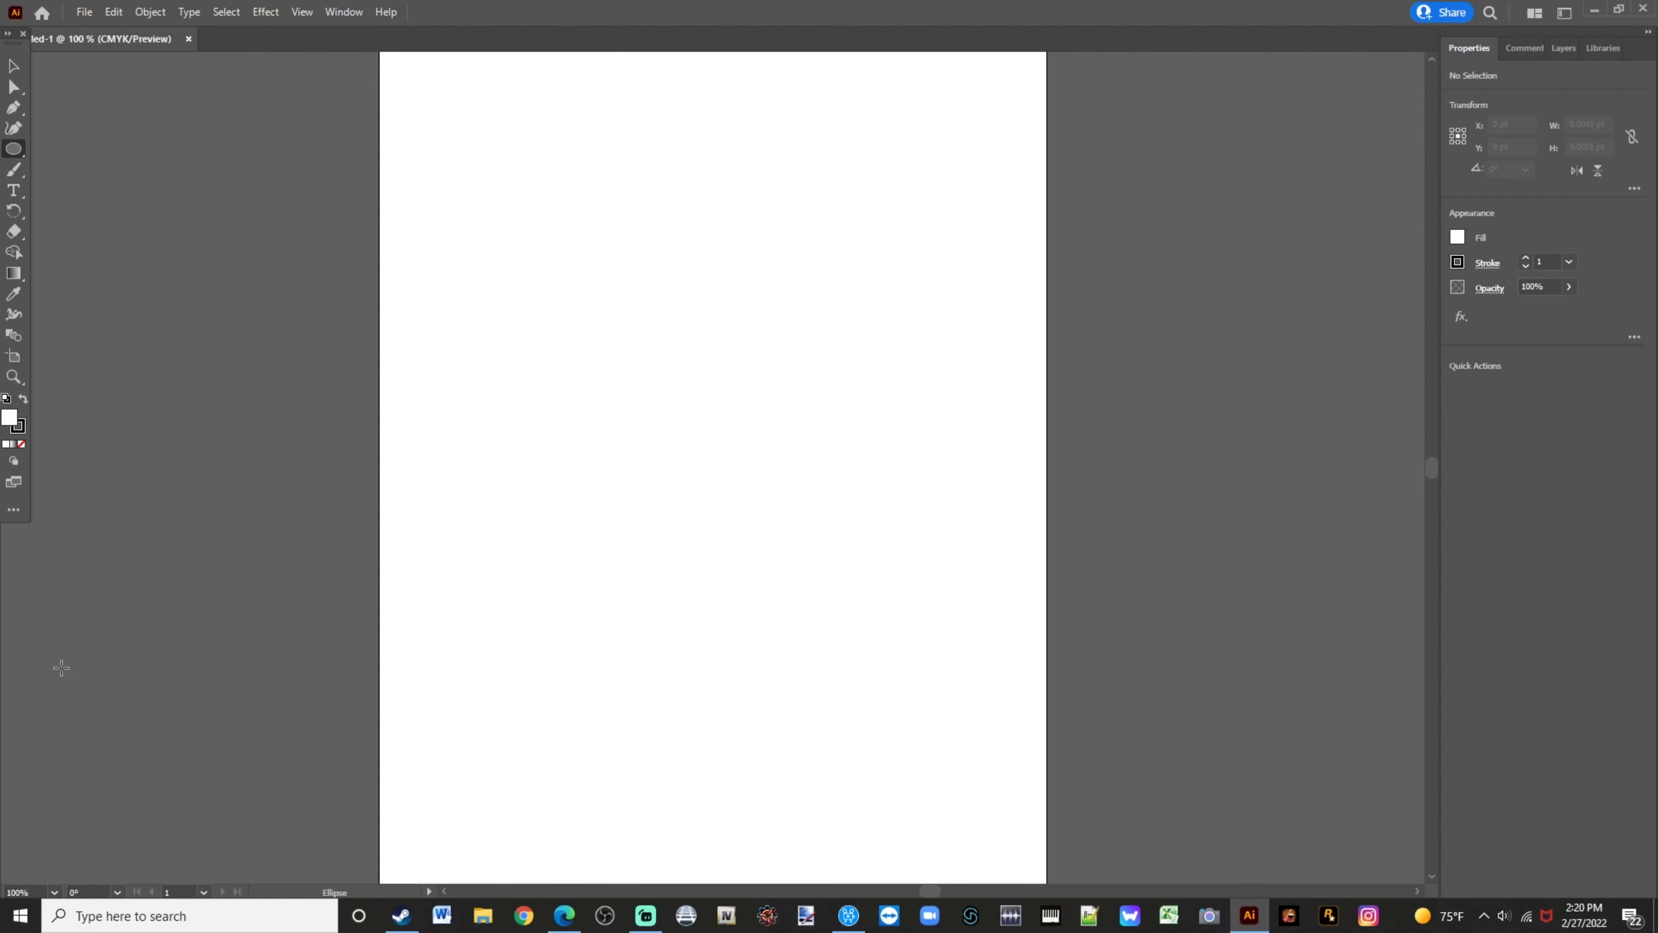
{"action": "scroll", "coordinate": [58, 669], "scroll_direction": "up", "scroll_amount": 1}
{"action": "scroll", "coordinate": [324, 399], "scroll_direction": "up", "scroll_amount": 2}
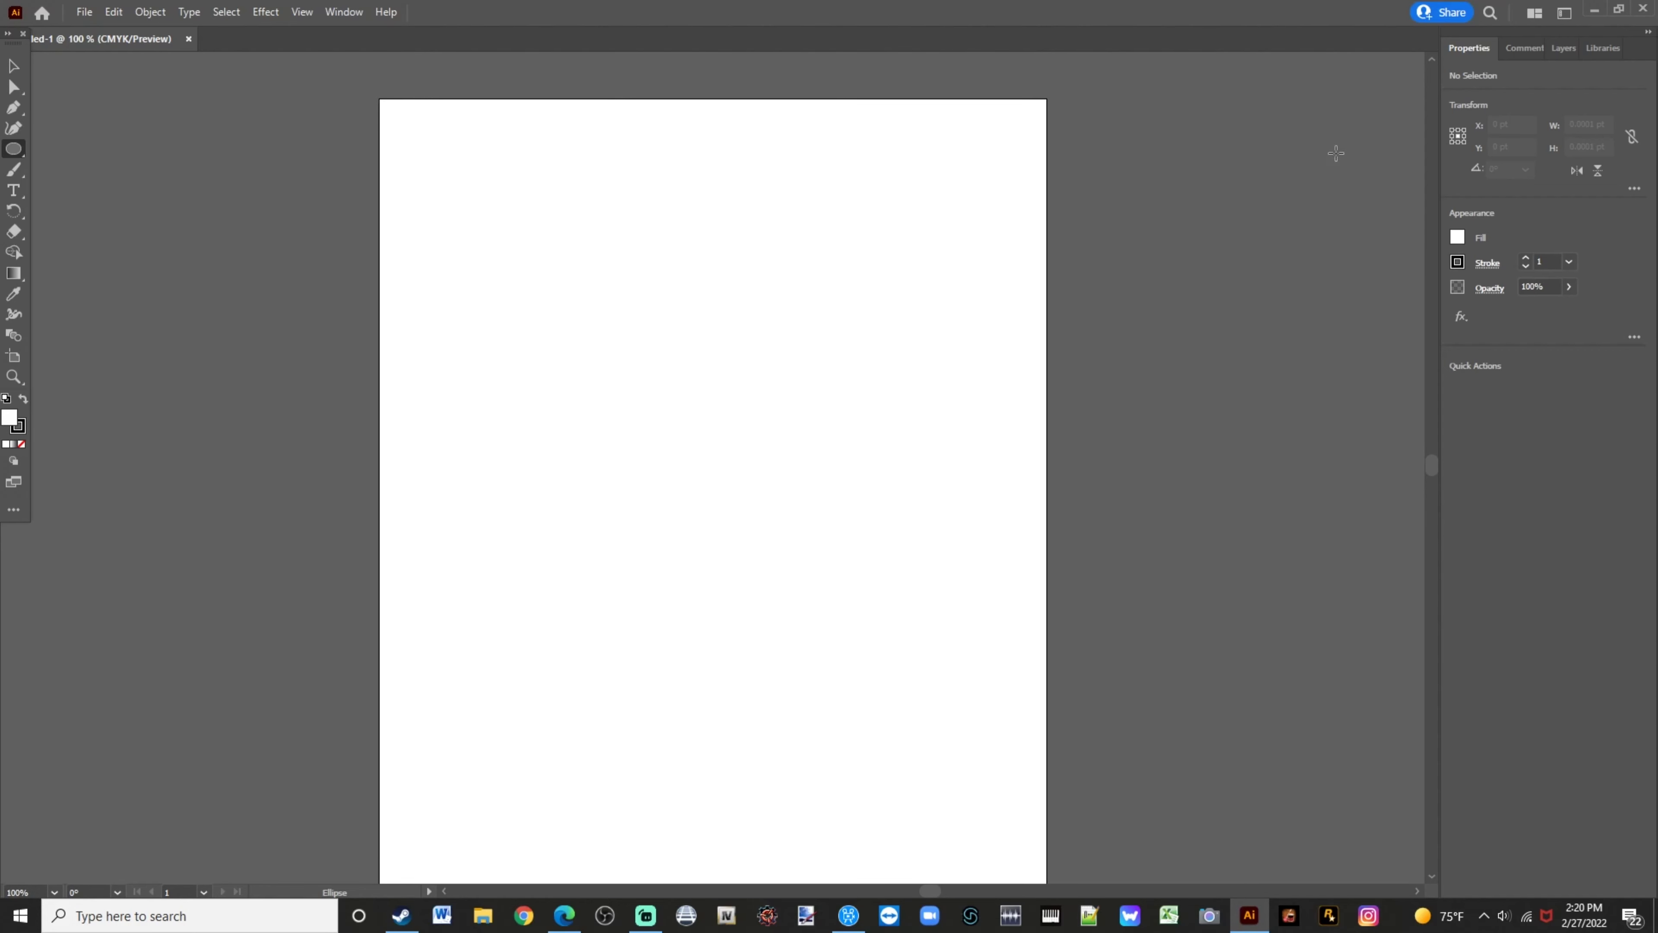
Set the fill to orange and draw a 198.2 pt circle near the artboard's top-left
{"action": "left_click", "coordinate": [1456, 236]}
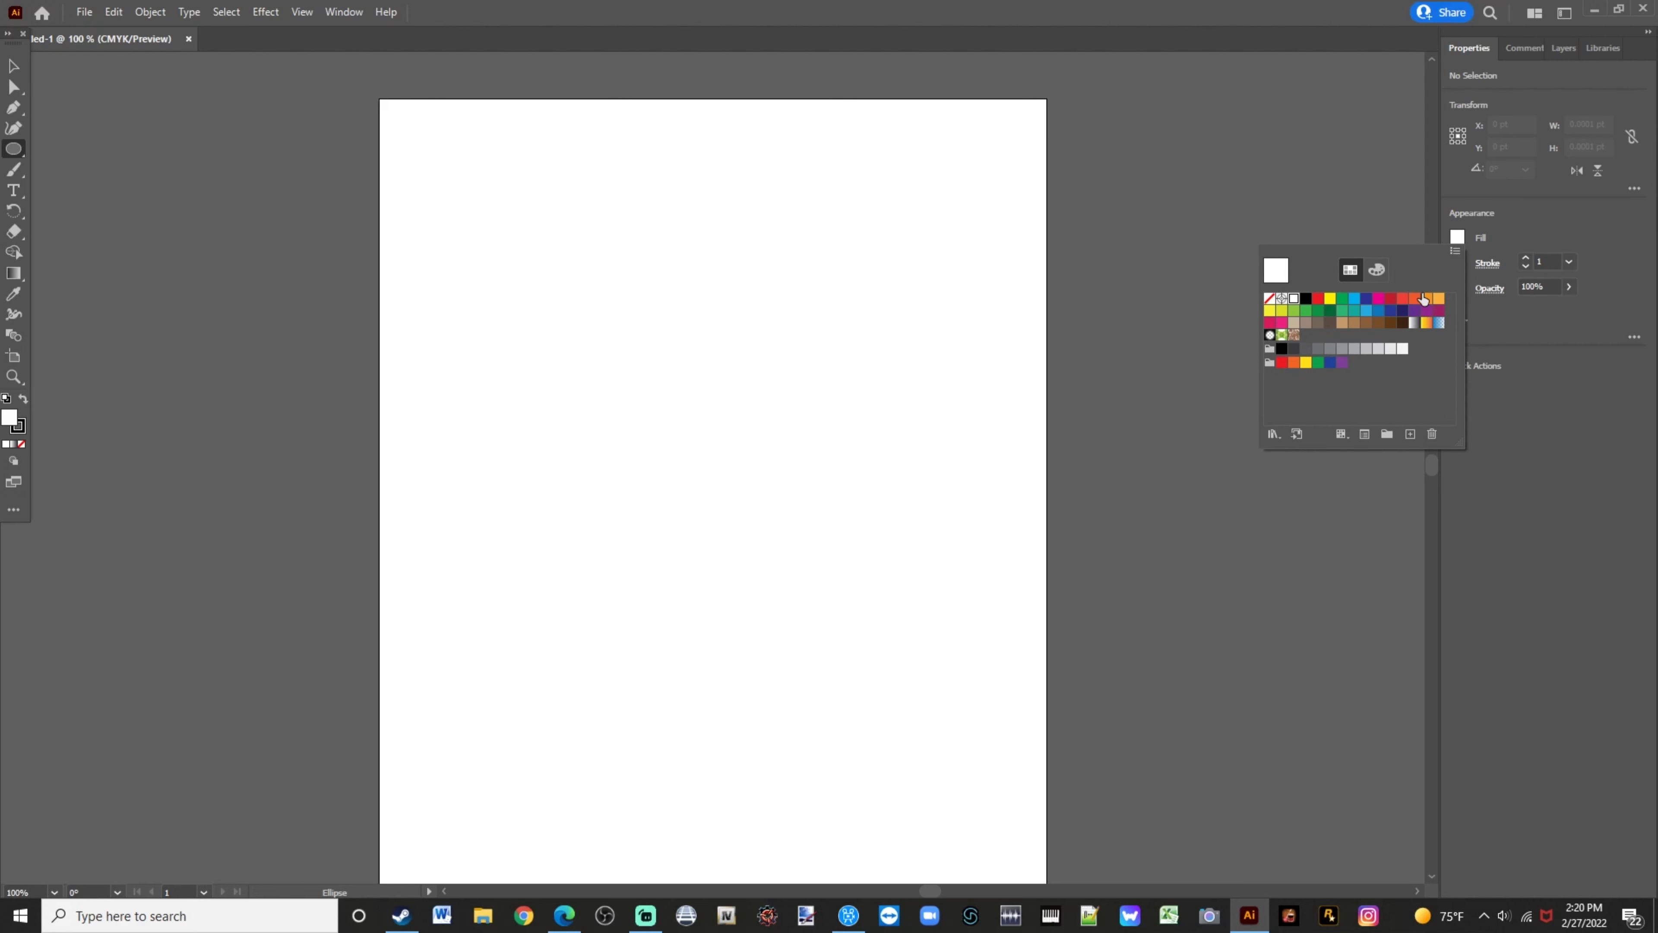
{"action": "left_click", "coordinate": [1426, 298]}
{"action": "left_click", "coordinate": [462, 235]}
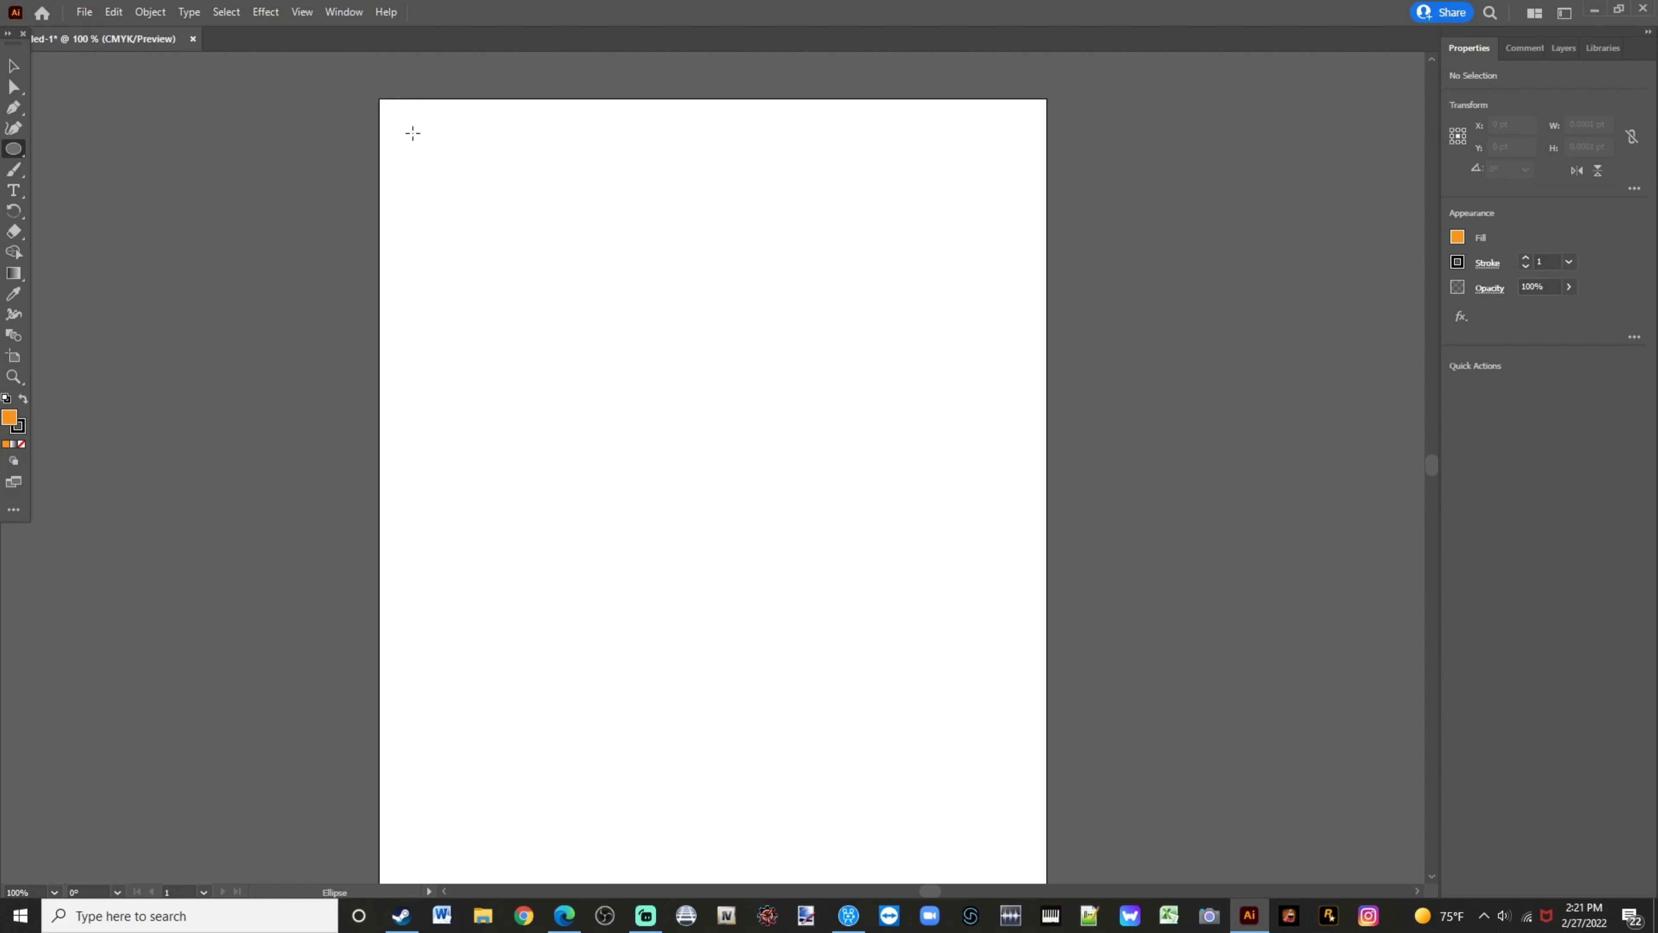
{"action": "mouse_move", "coordinate": [413, 134]}
{"action": "left_mouse_down"}
{"action": "mouse_move", "coordinate": [513, 263]}
{"action": "mouse_move", "coordinate": [652, 338]}
{"action": "mouse_move", "coordinate": [629, 349]}
{"action": "left_mouse_up"}
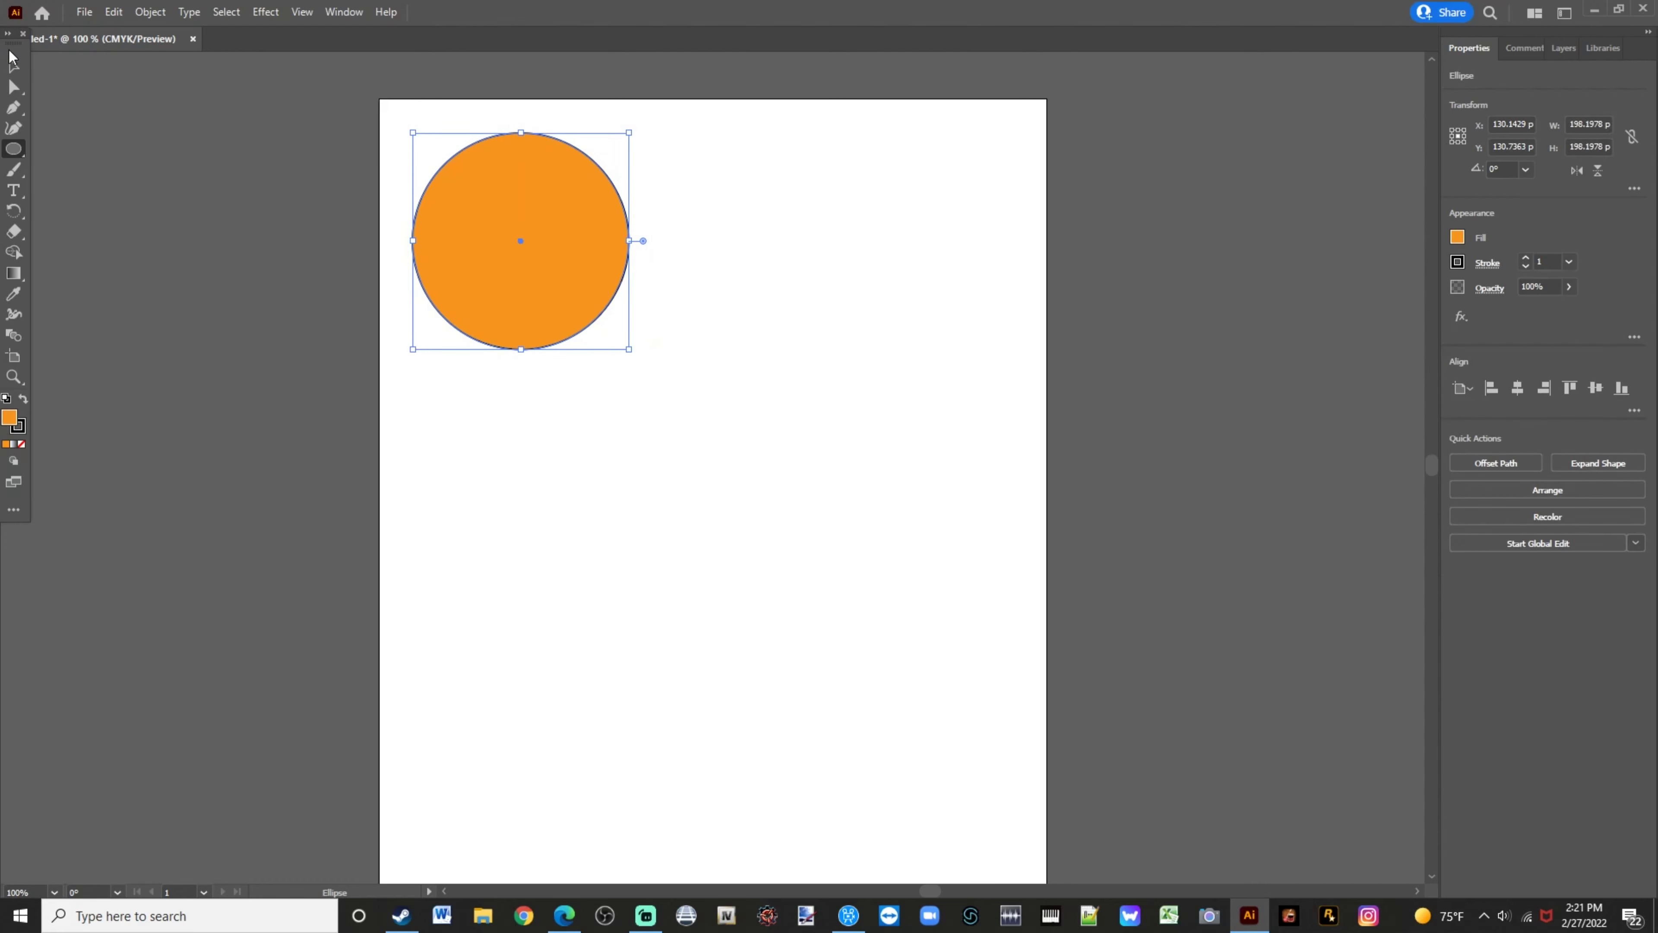
Move the orange circle down-right and draw a small 15.43 pt circle to its left
{"action": "left_click", "coordinate": [13, 65]}
{"action": "left_click_drag", "start_coordinate": [526, 239], "coordinate": [695, 343]}
{"action": "left_click", "coordinate": [13, 148]}
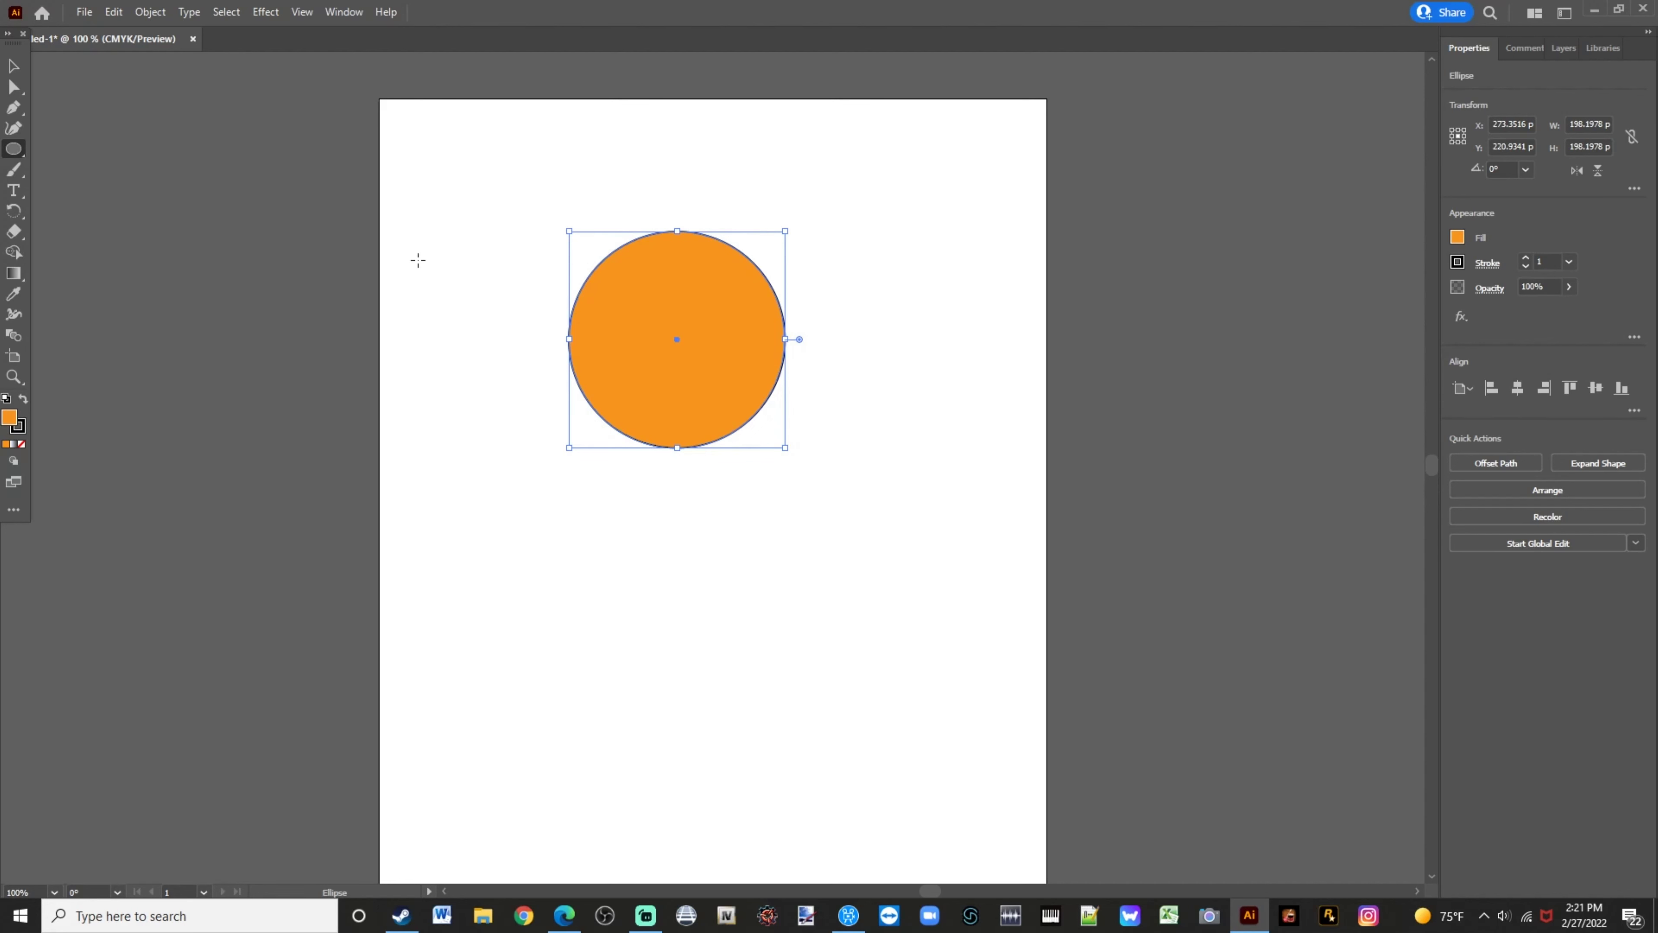
{"action": "left_click_drag", "start_coordinate": [418, 260], "coordinate": [439, 284]}
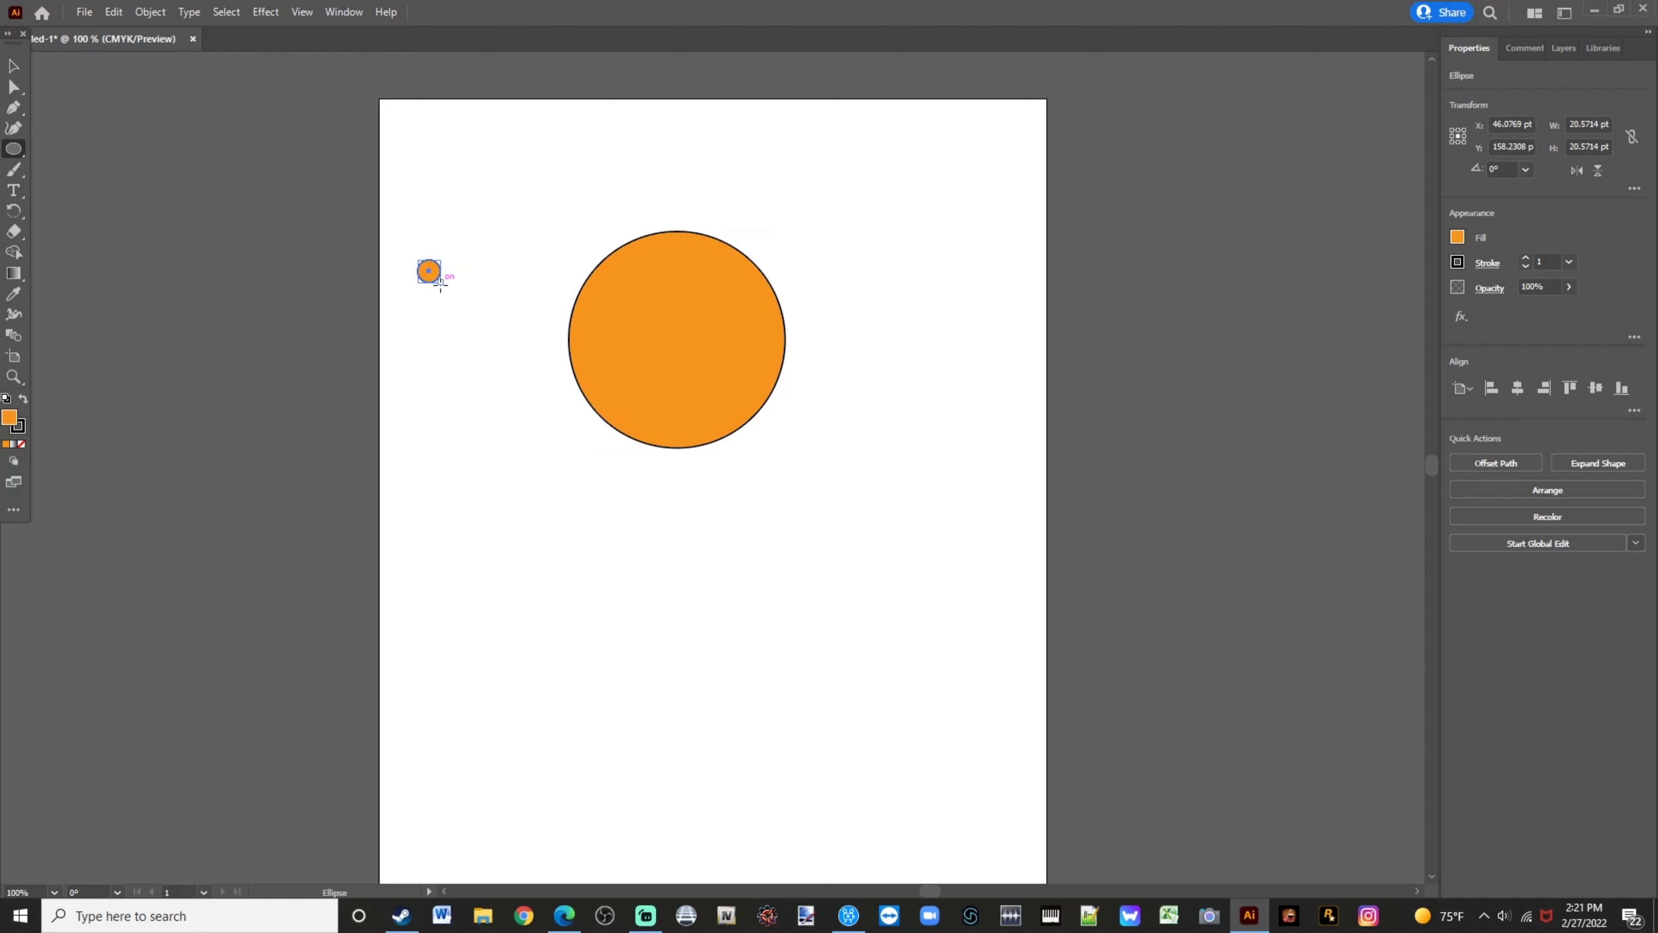
{"action": "left_click_drag", "start_coordinate": [438, 285], "coordinate": [436, 281]}
Fill the small circle black
{"action": "left_click", "coordinate": [5, 67]}
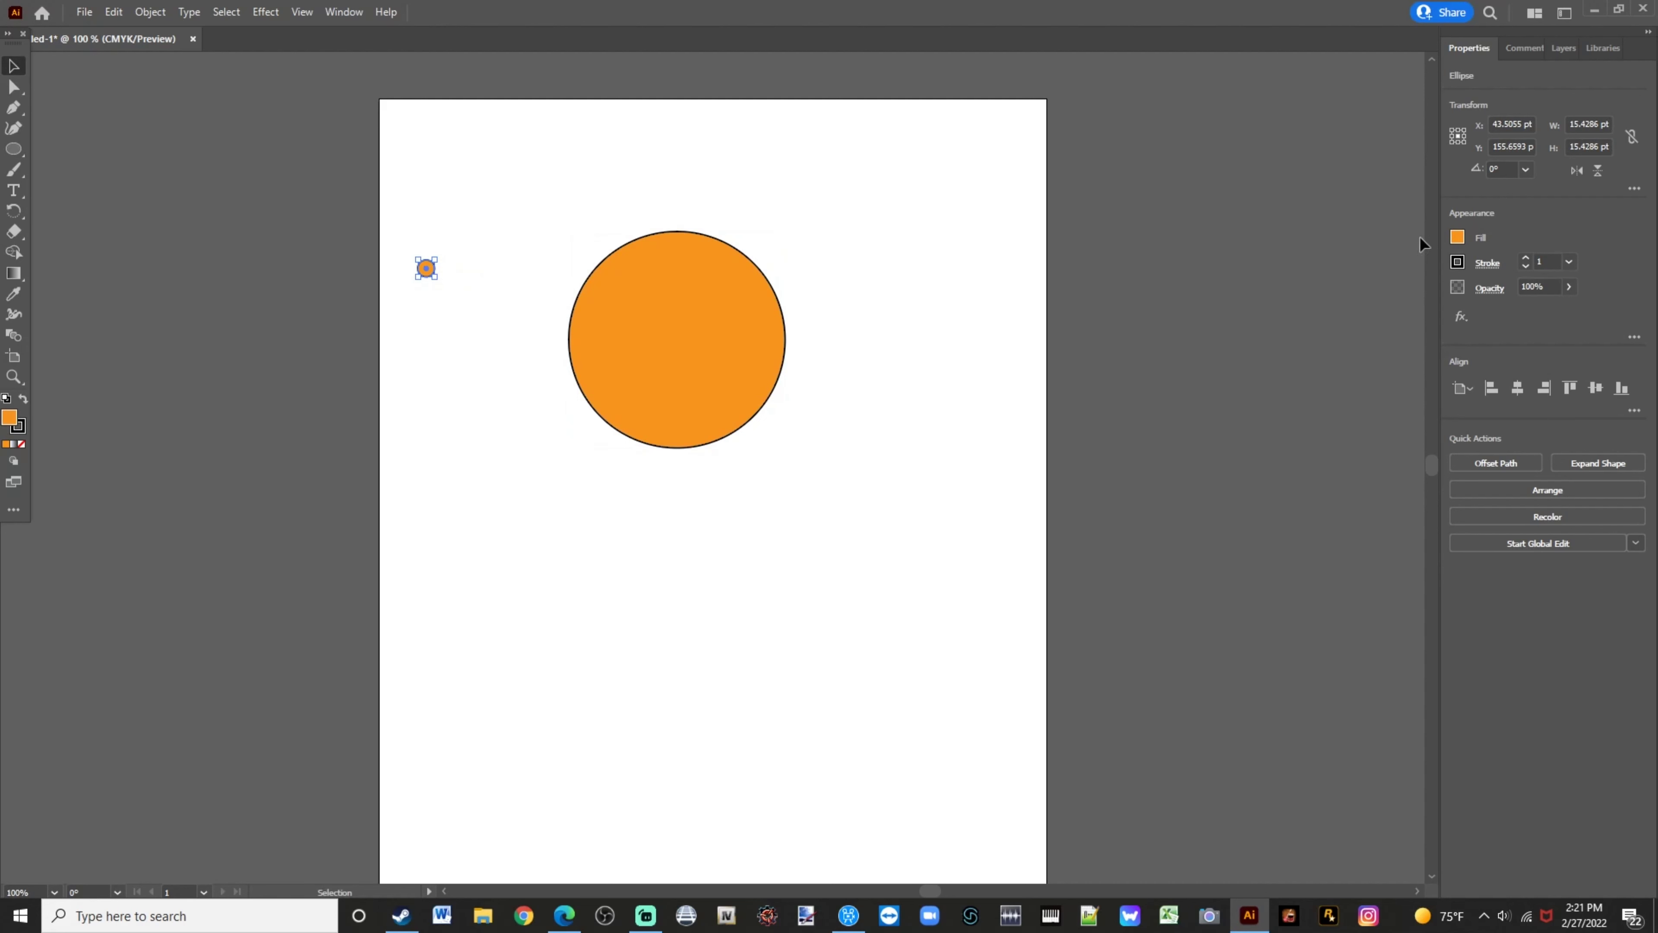
{"action": "left_click", "coordinate": [1456, 238]}
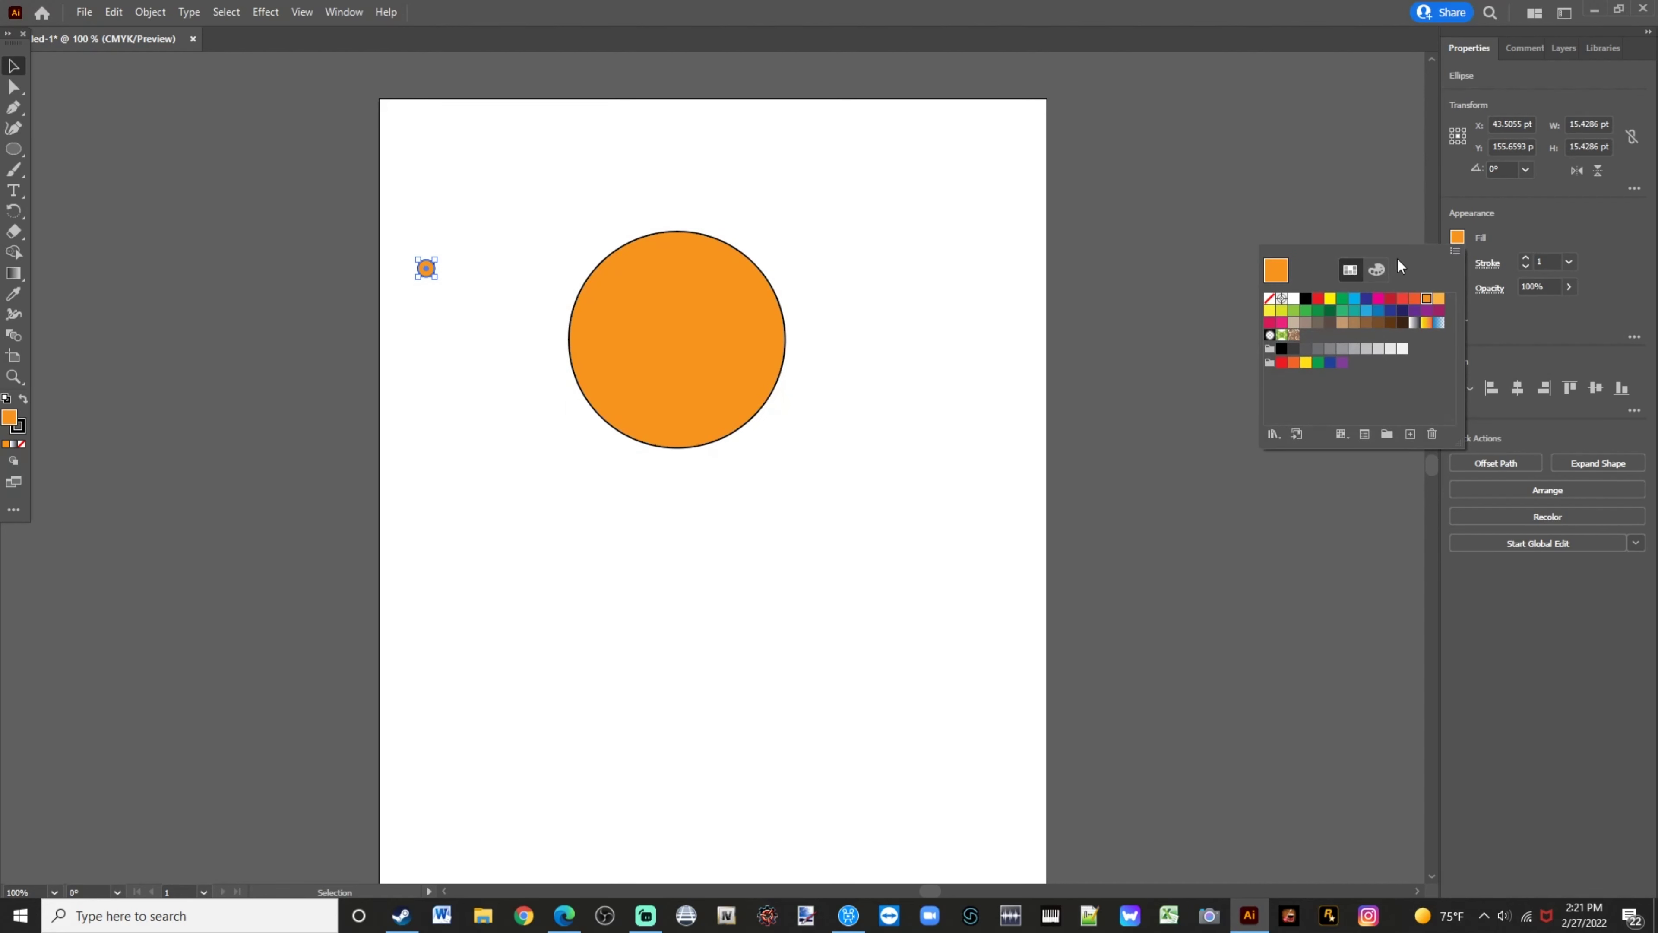
{"action": "left_click", "coordinate": [1306, 298]}
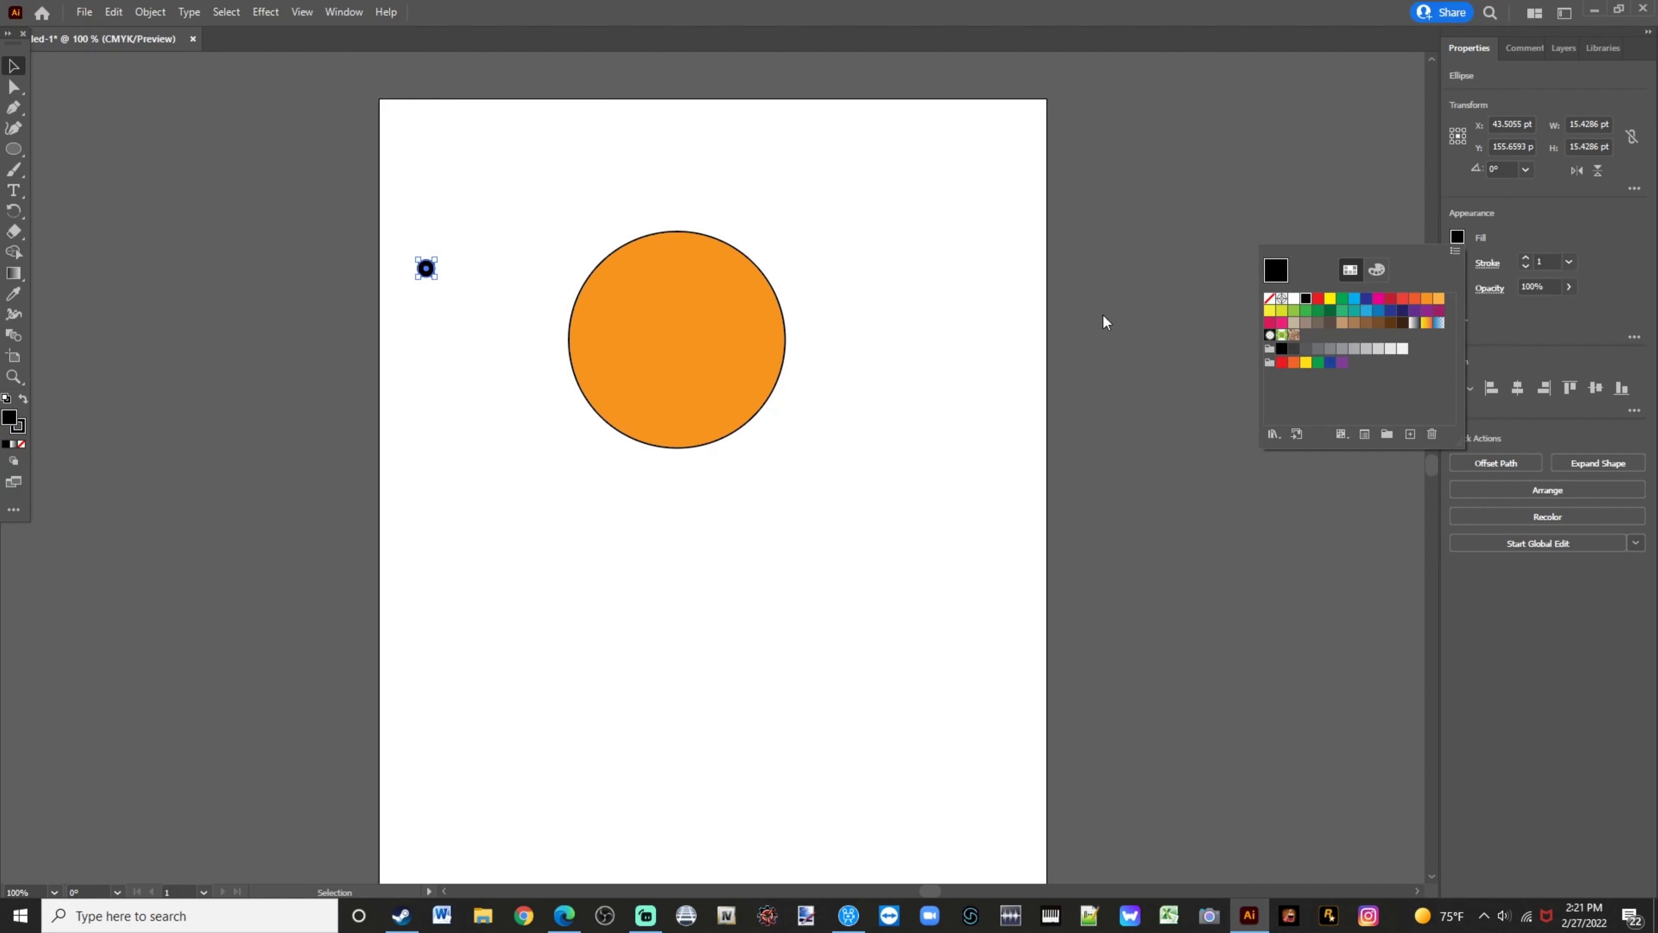
Move the black dot onto the orange circle's upper left as the left eye
{"action": "left_click", "coordinate": [386, 241]}
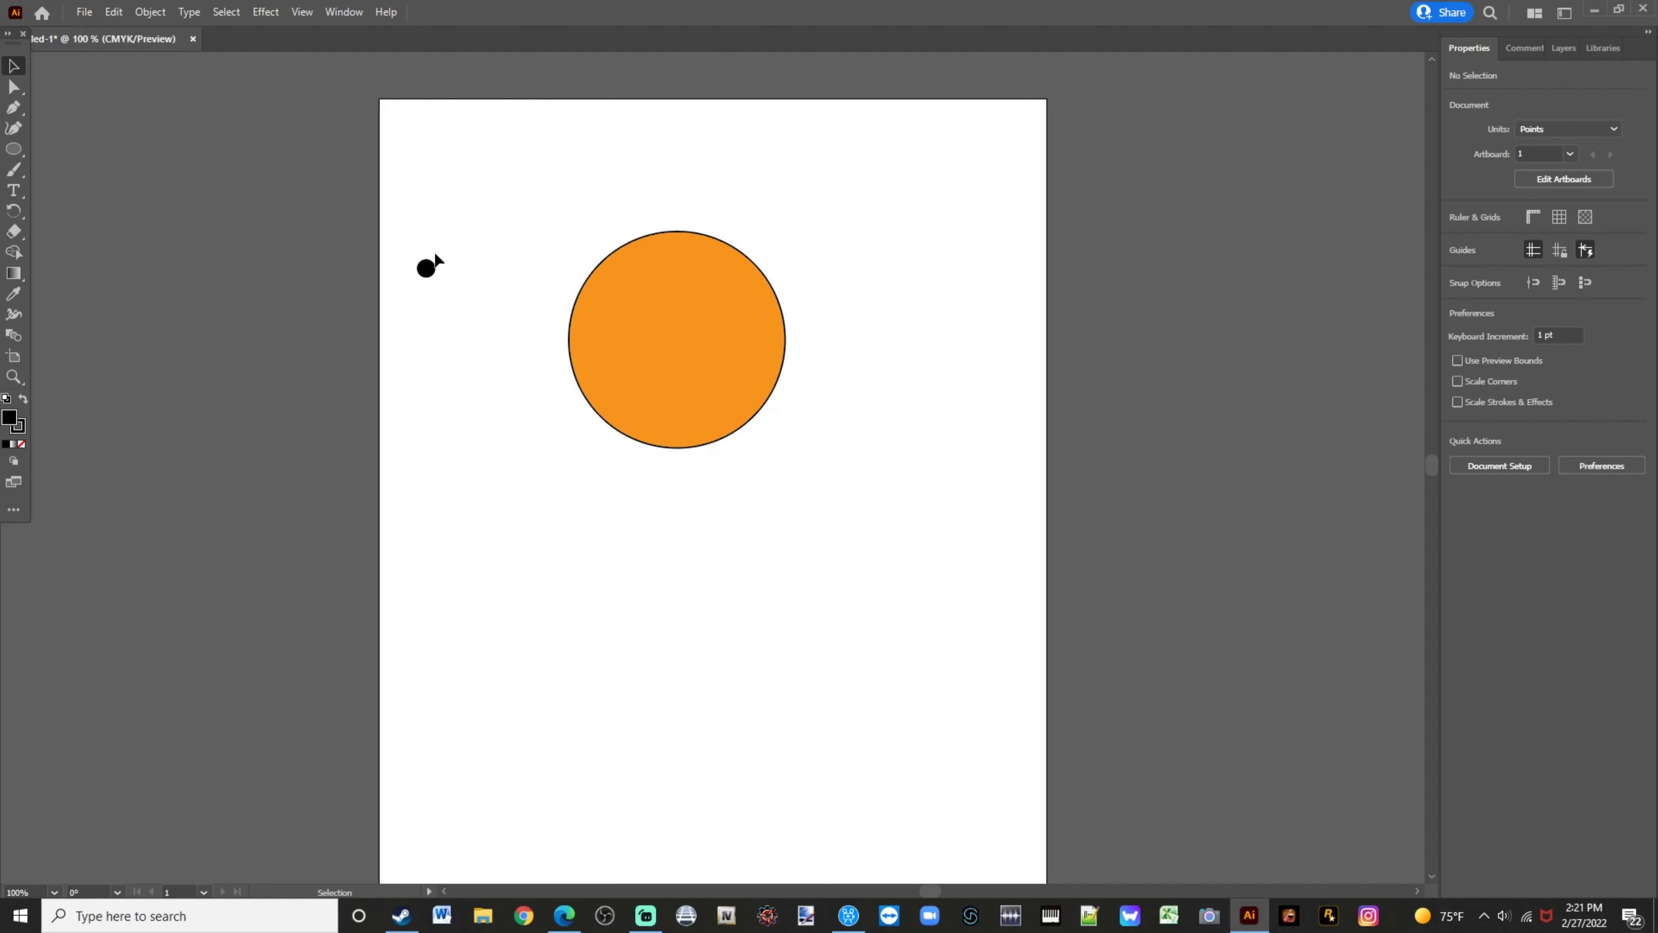
{"action": "left_click_drag", "start_coordinate": [426, 274], "coordinate": [610, 300]}
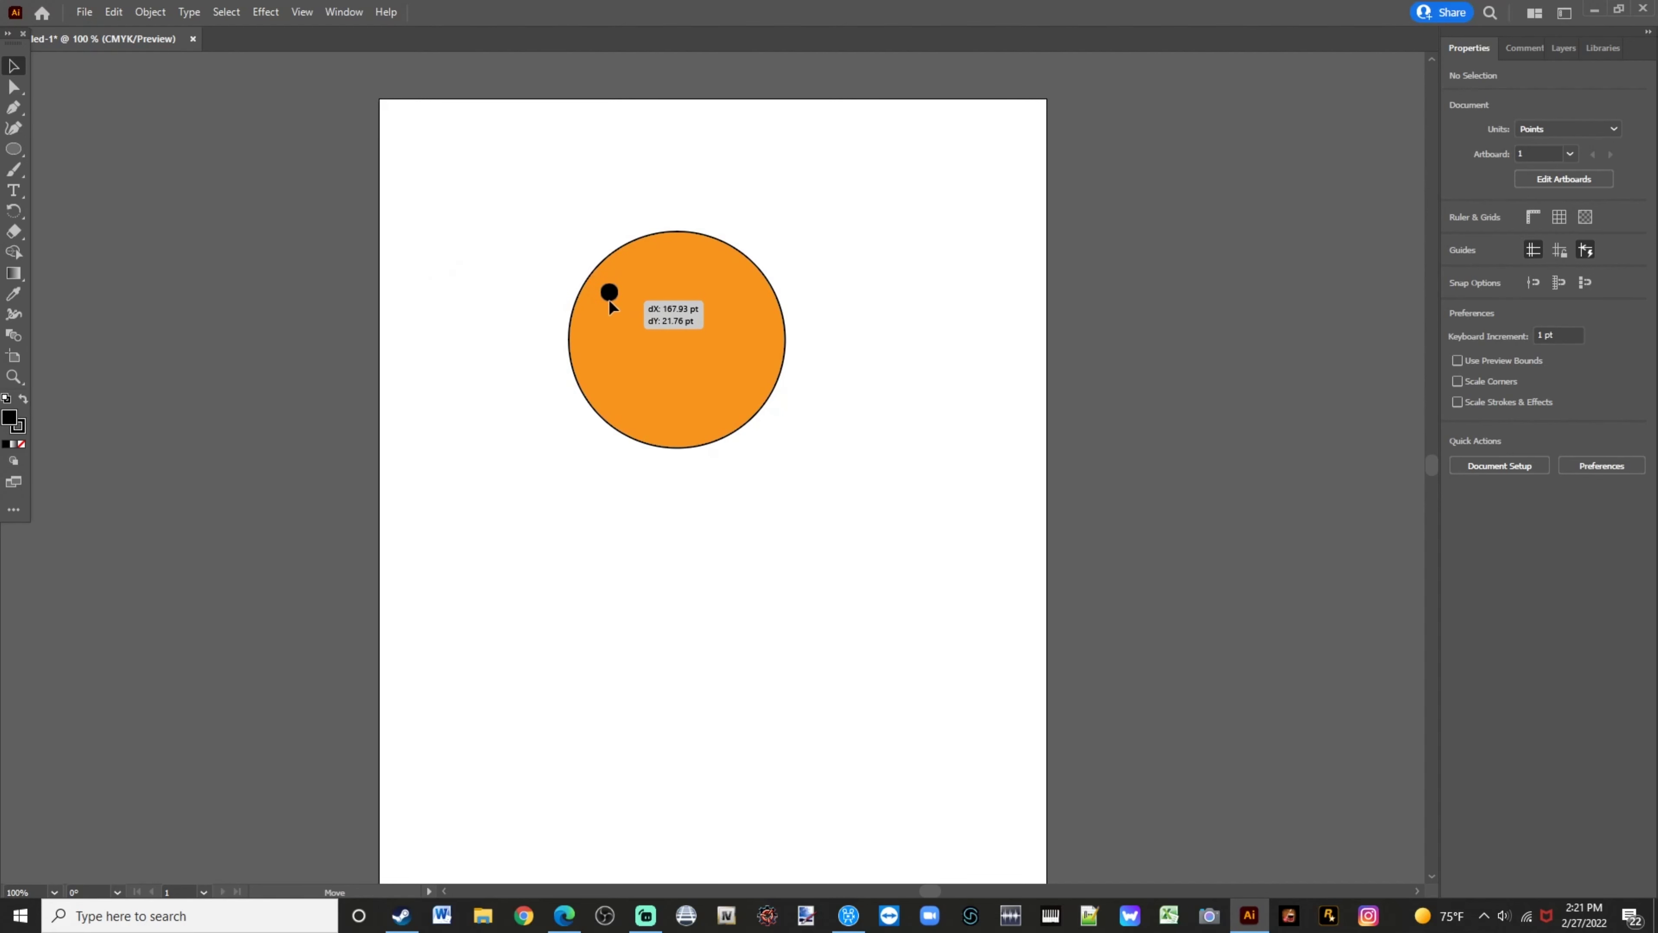
{"action": "mouse_move", "coordinate": [610, 300]}
{"action": "left_mouse_down"}
{"action": "mouse_move", "coordinate": [592, 304]}
{"action": "mouse_move", "coordinate": [612, 321]}
{"action": "left_mouse_up"}
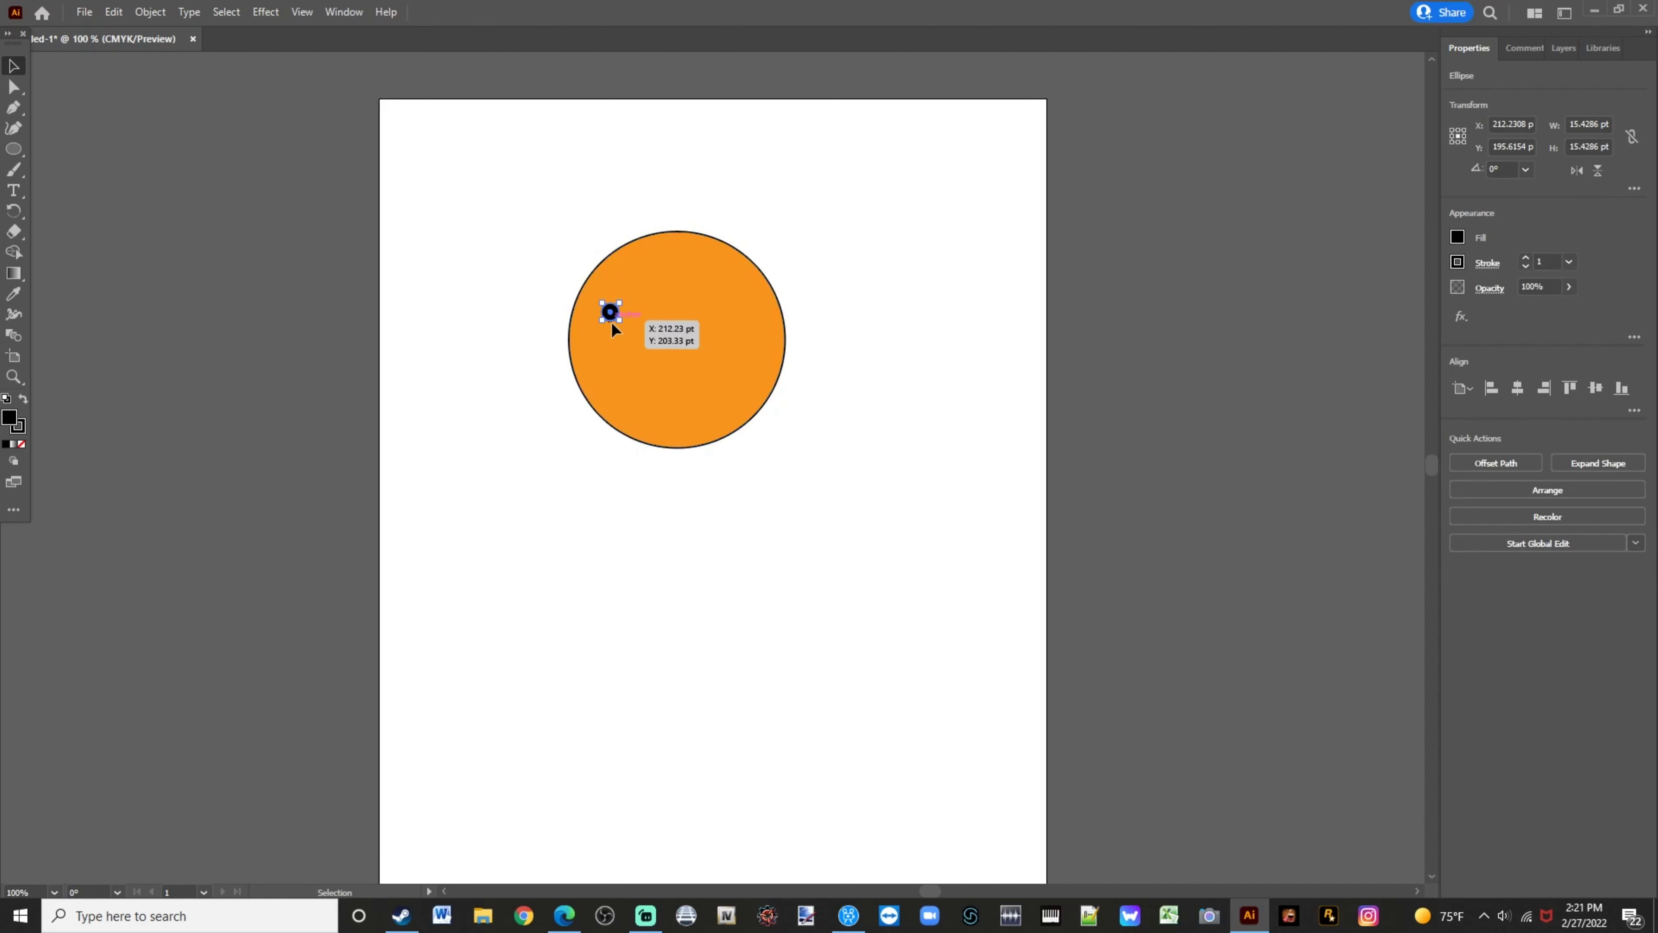
Enlarge the eye to an even 35.7 pt circle and paste a duplicate
{"action": "double_click", "coordinate": [612, 321]}
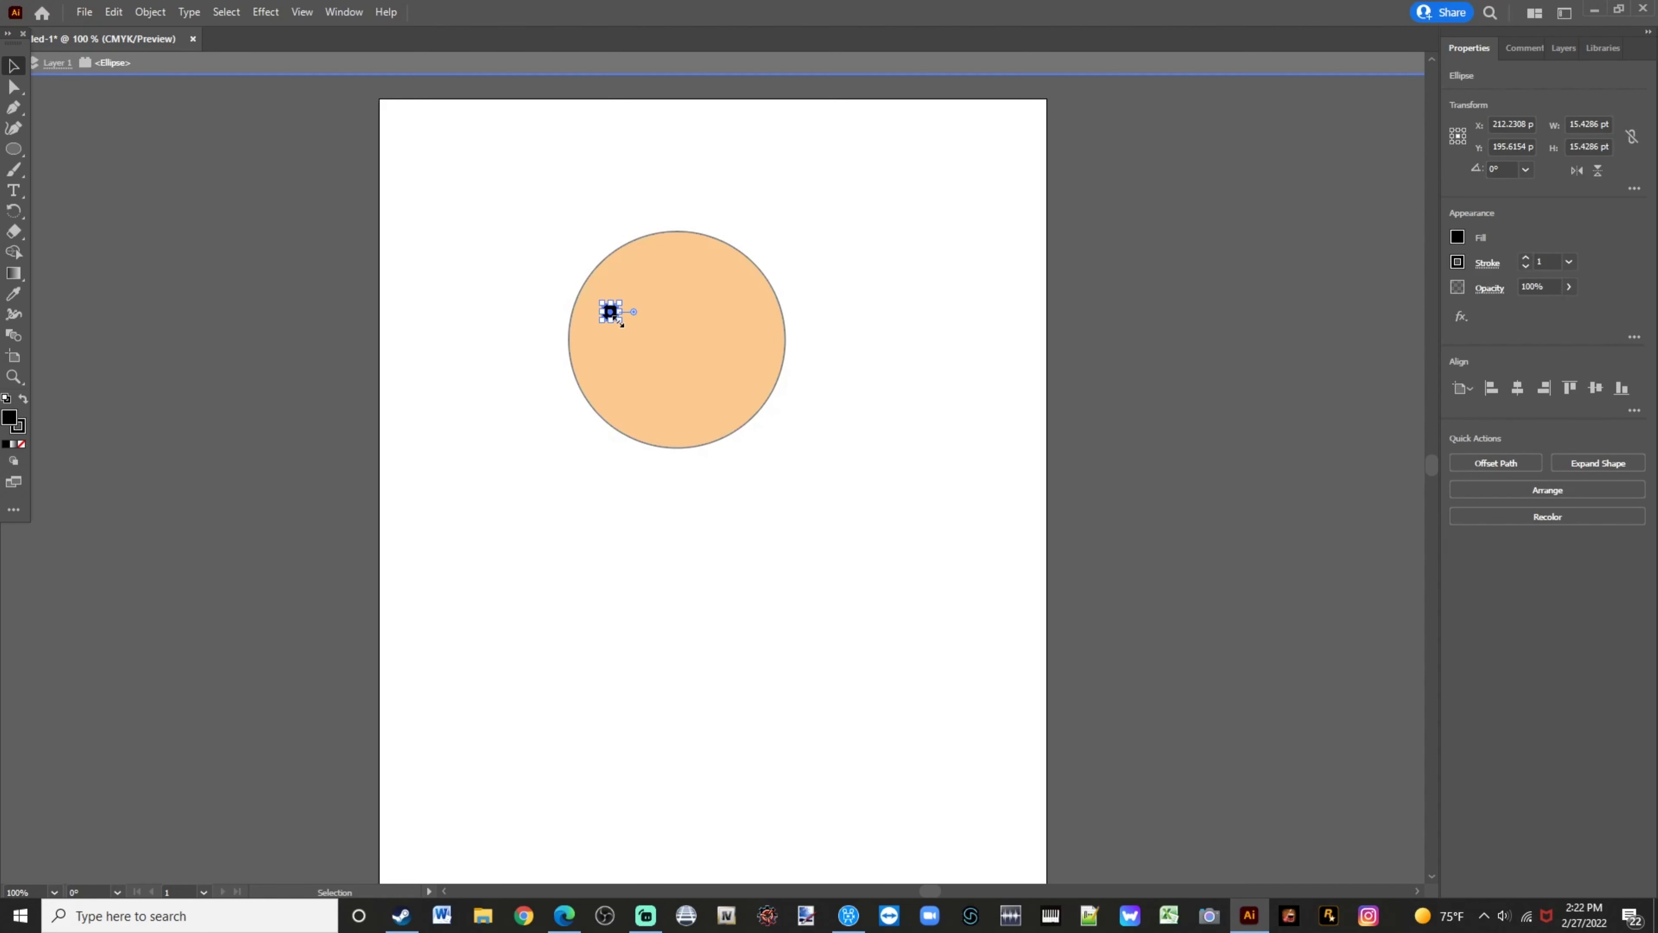
{"action": "left_click_drag", "start_coordinate": [620, 323], "coordinate": [636, 349]}
{"action": "key", "text": "Escape"}
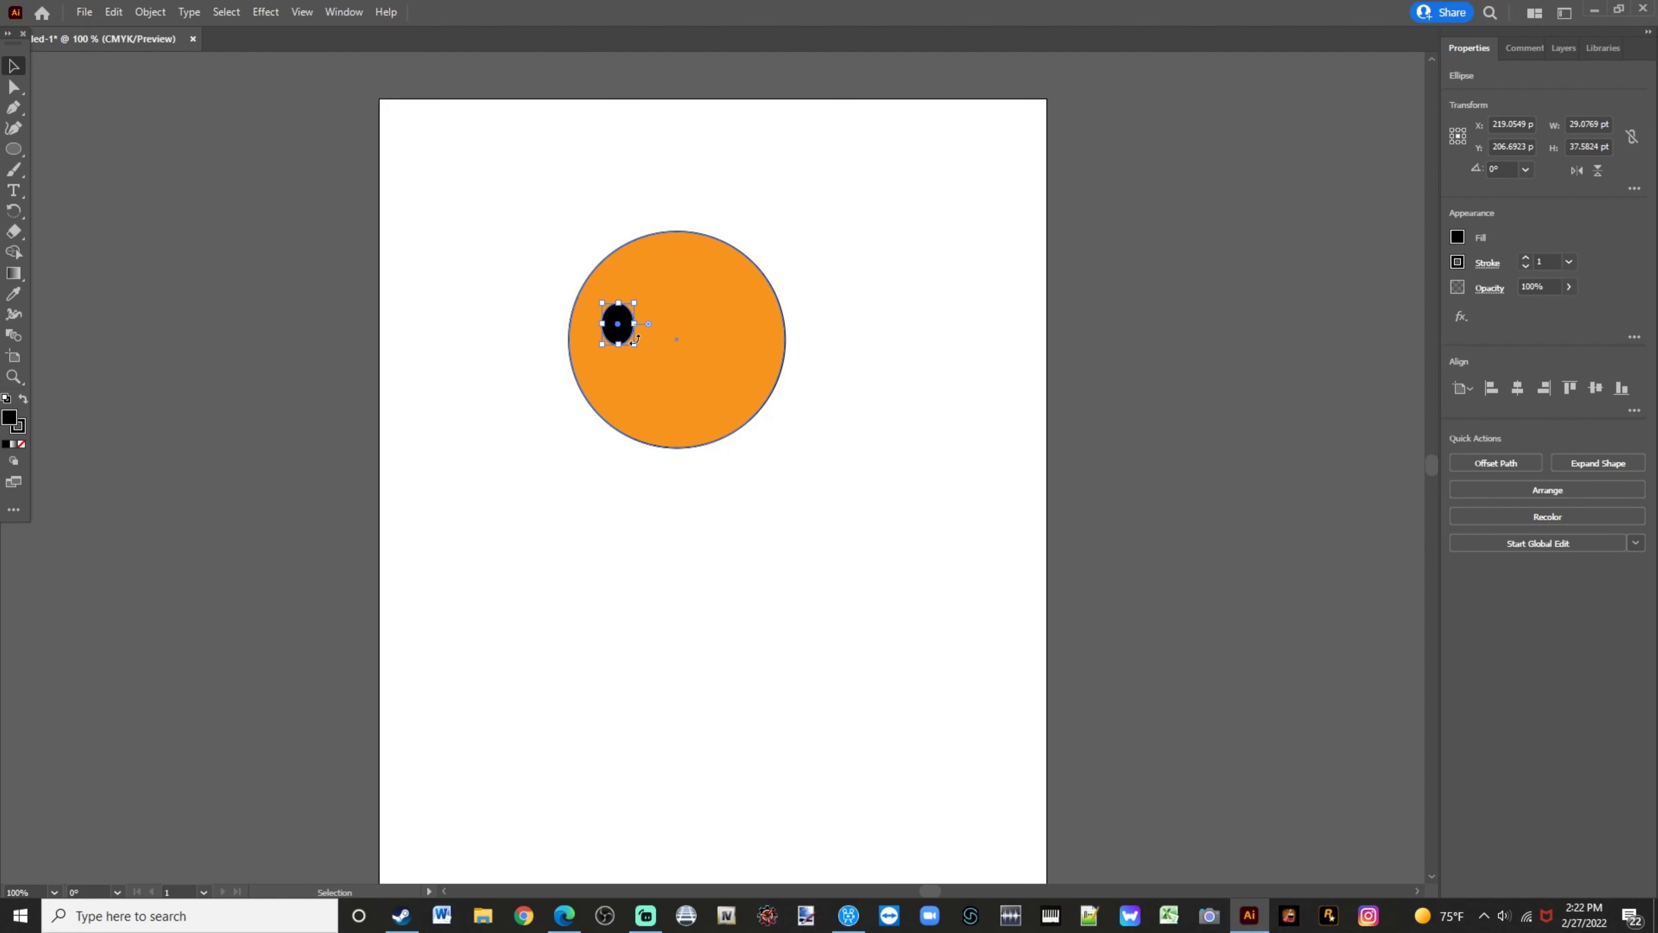
{"action": "left_click_drag", "start_coordinate": [633, 345], "coordinate": [642, 342]}
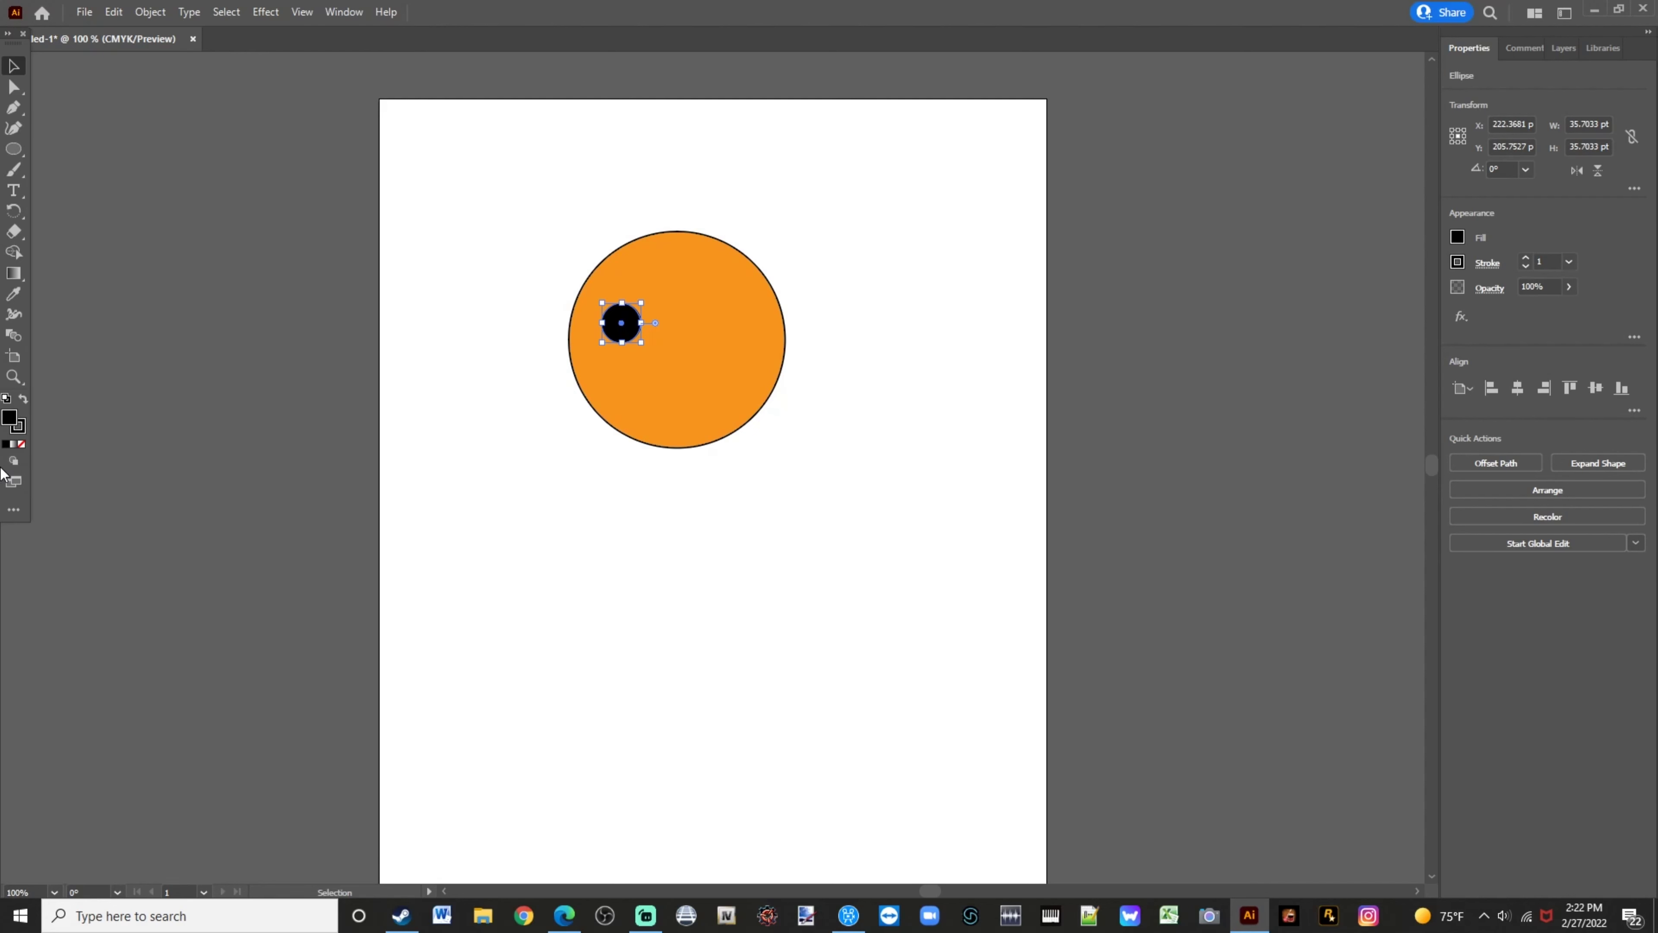
{"action": "key", "text": "ctrl+v"}
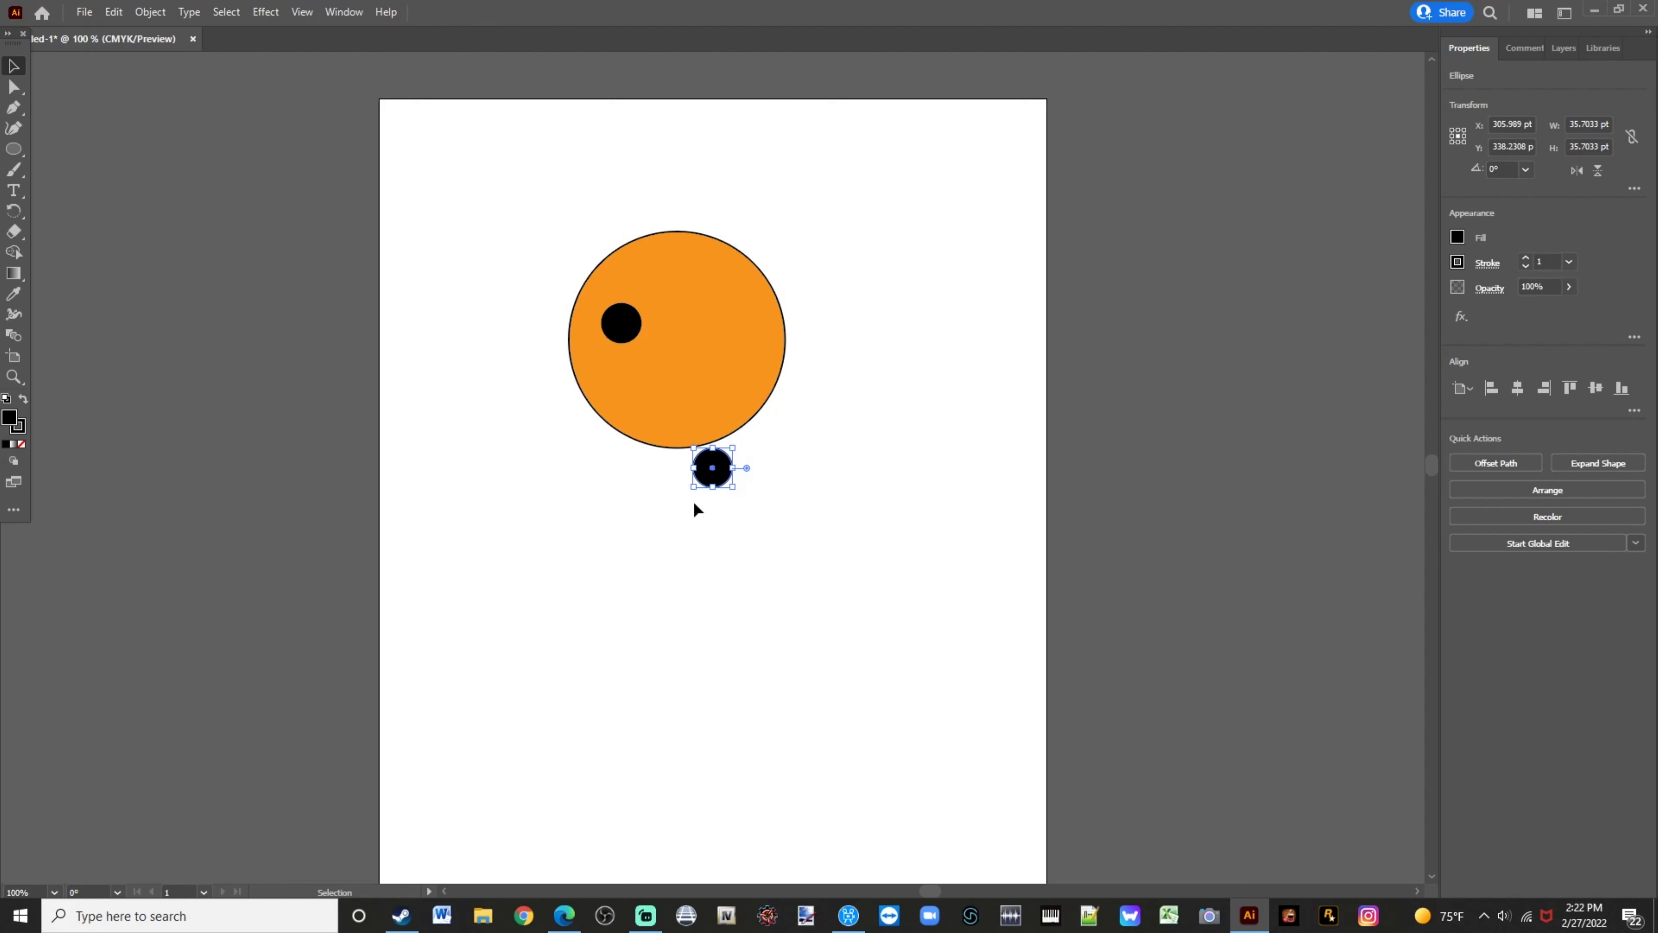
Place the copied dot at the head's upper right as the second eye, then select the Rectangle Tool
{"action": "left_click_drag", "start_coordinate": [711, 454], "coordinate": [722, 329]}
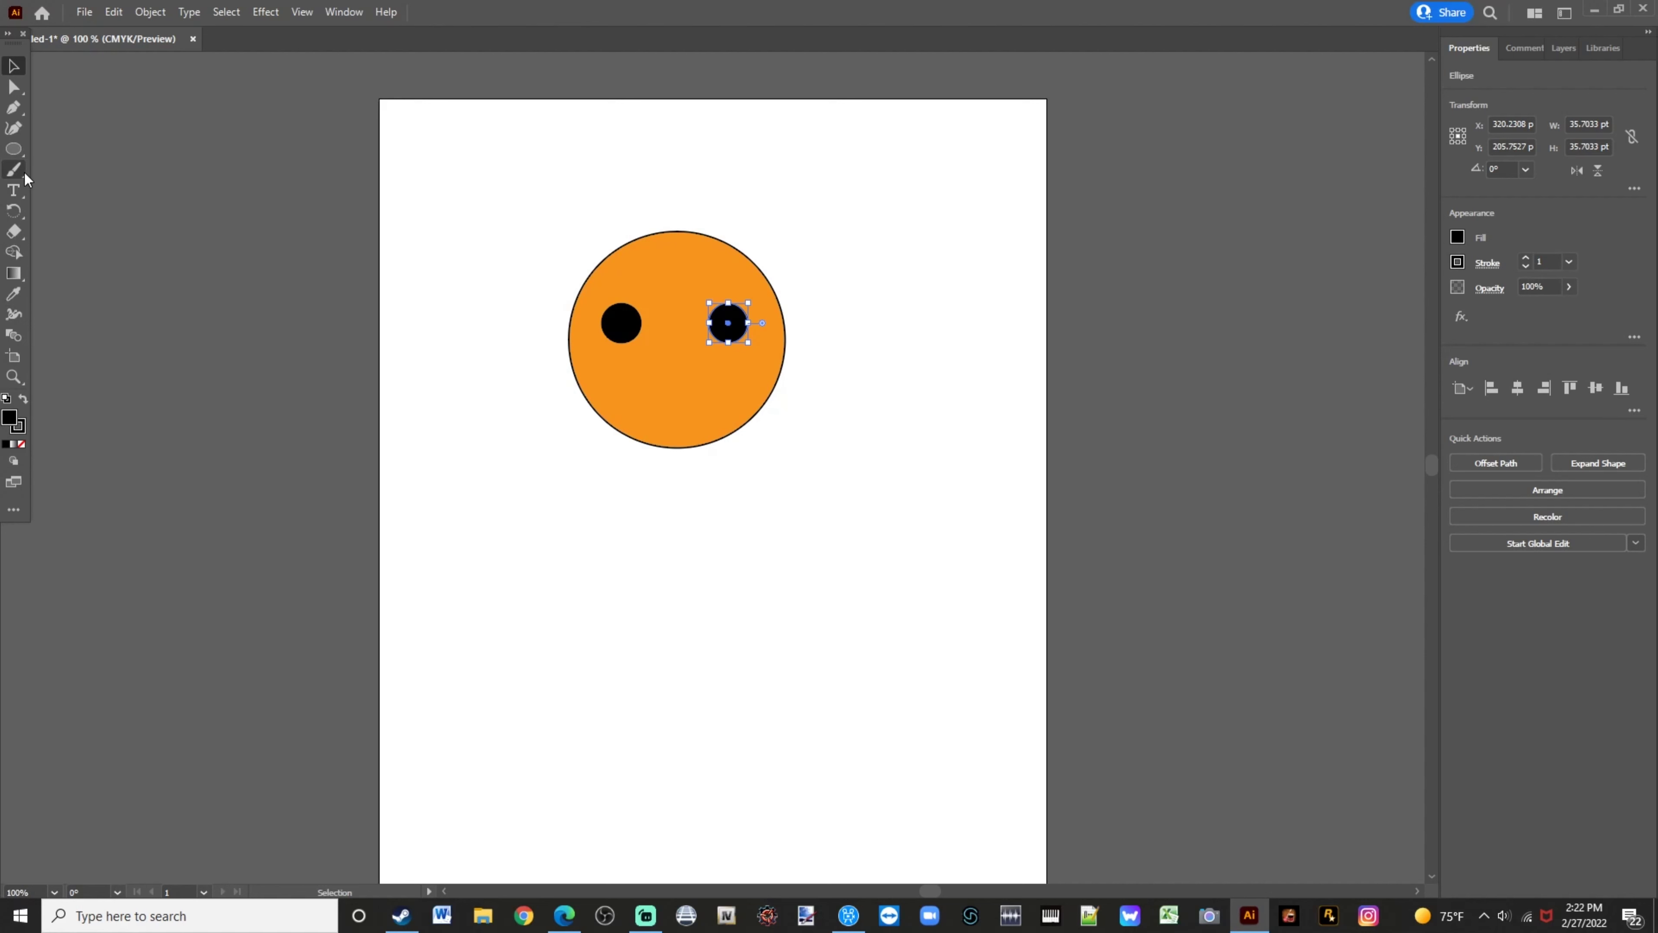
{"action": "left_click", "coordinate": [13, 149]}
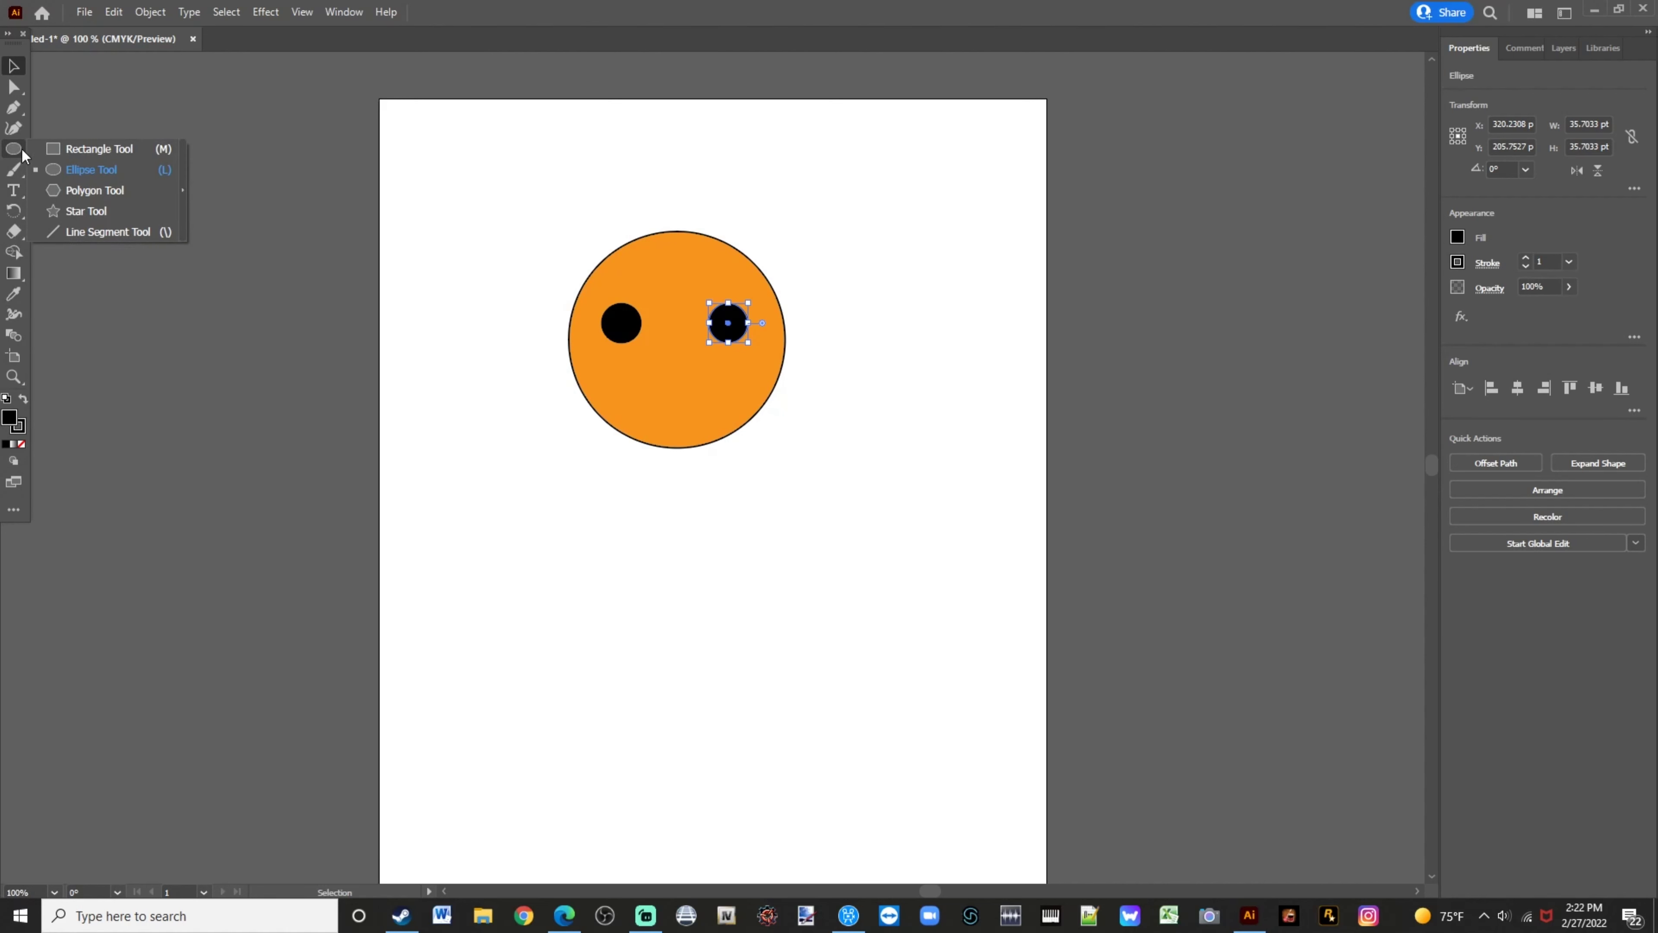
{"action": "left_click", "coordinate": [98, 148]}
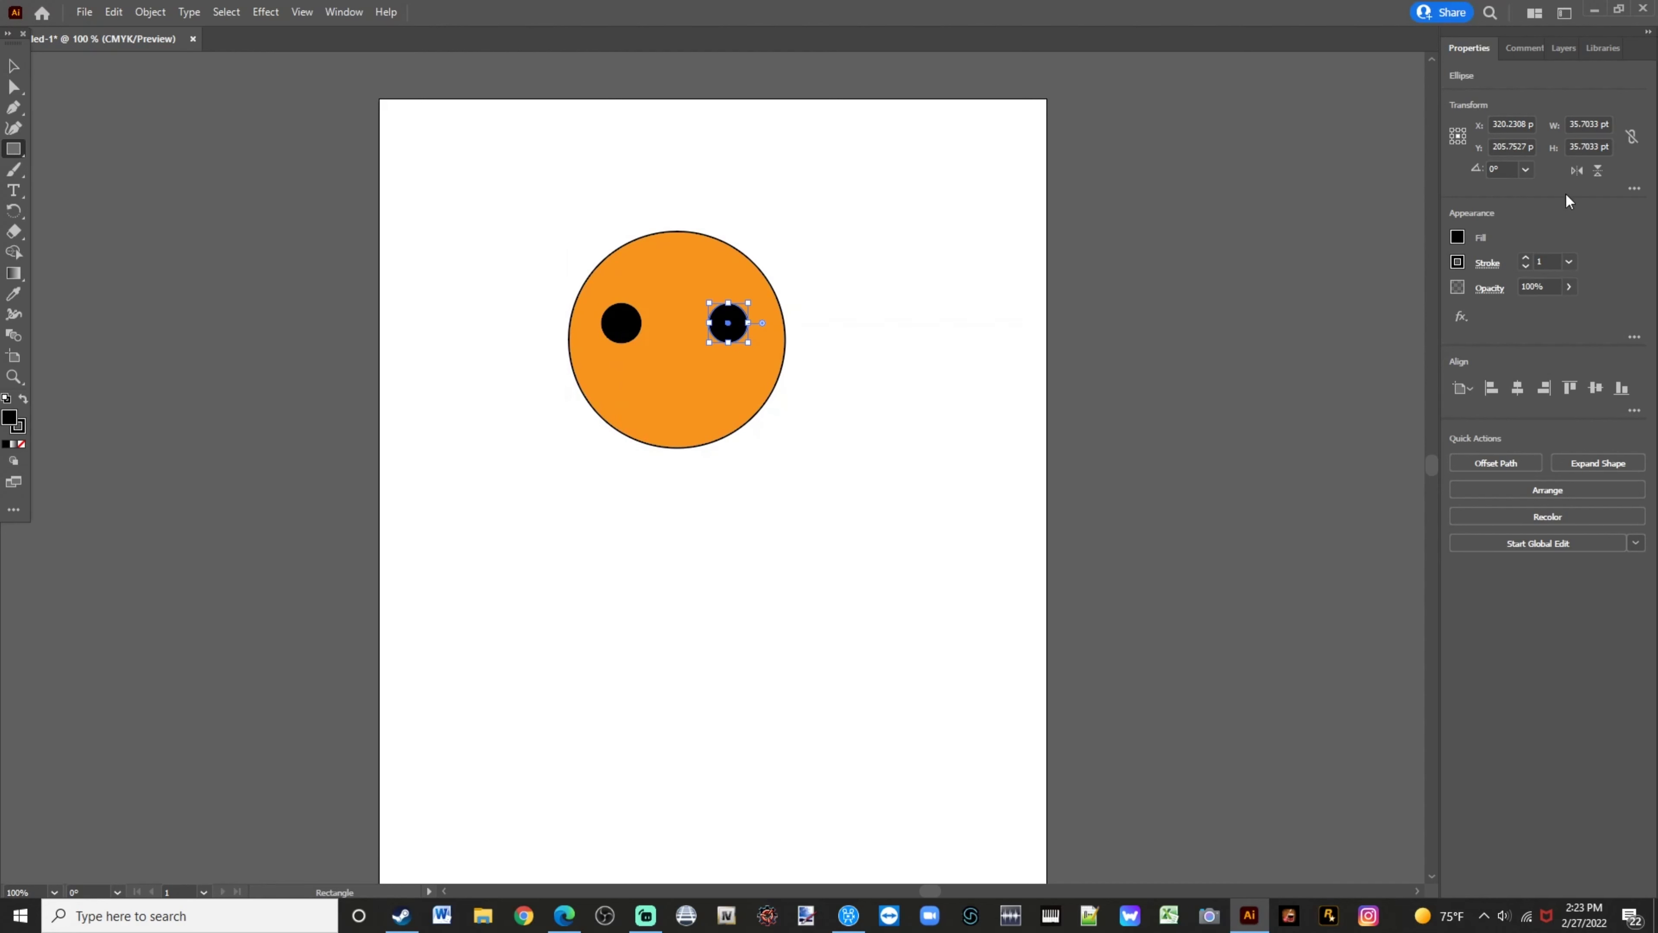
Fill the right eye black and dismiss the stray Rectangle size prompt
{"action": "left_click", "coordinate": [1458, 237]}
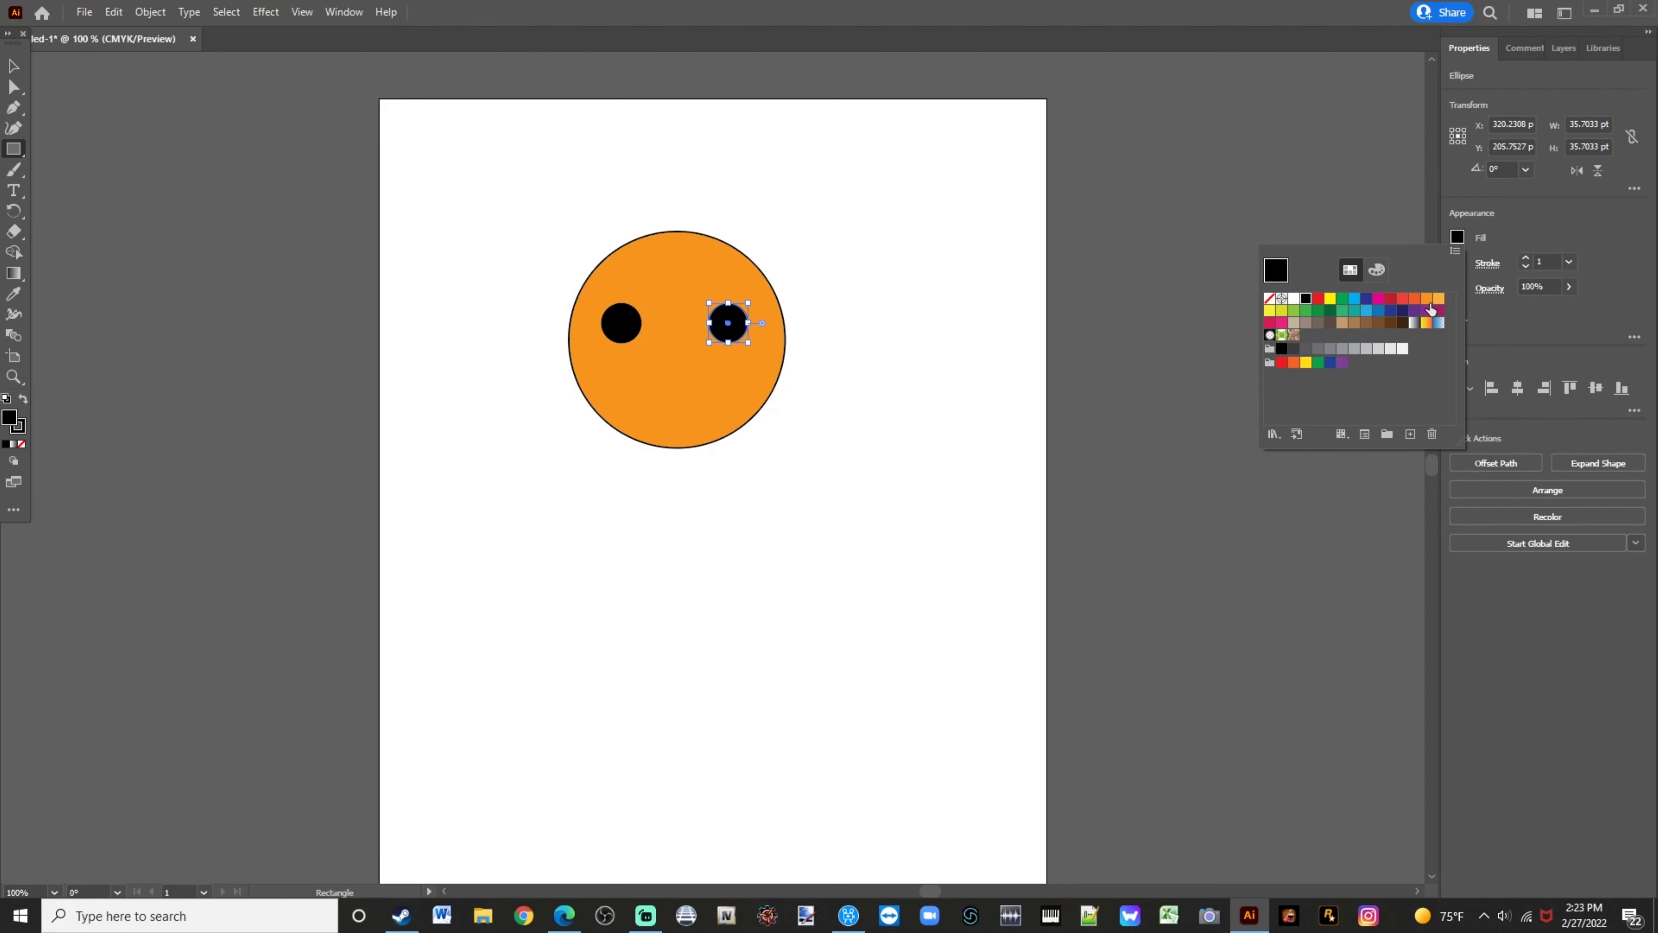
{"action": "left_click", "coordinate": [1427, 299]}
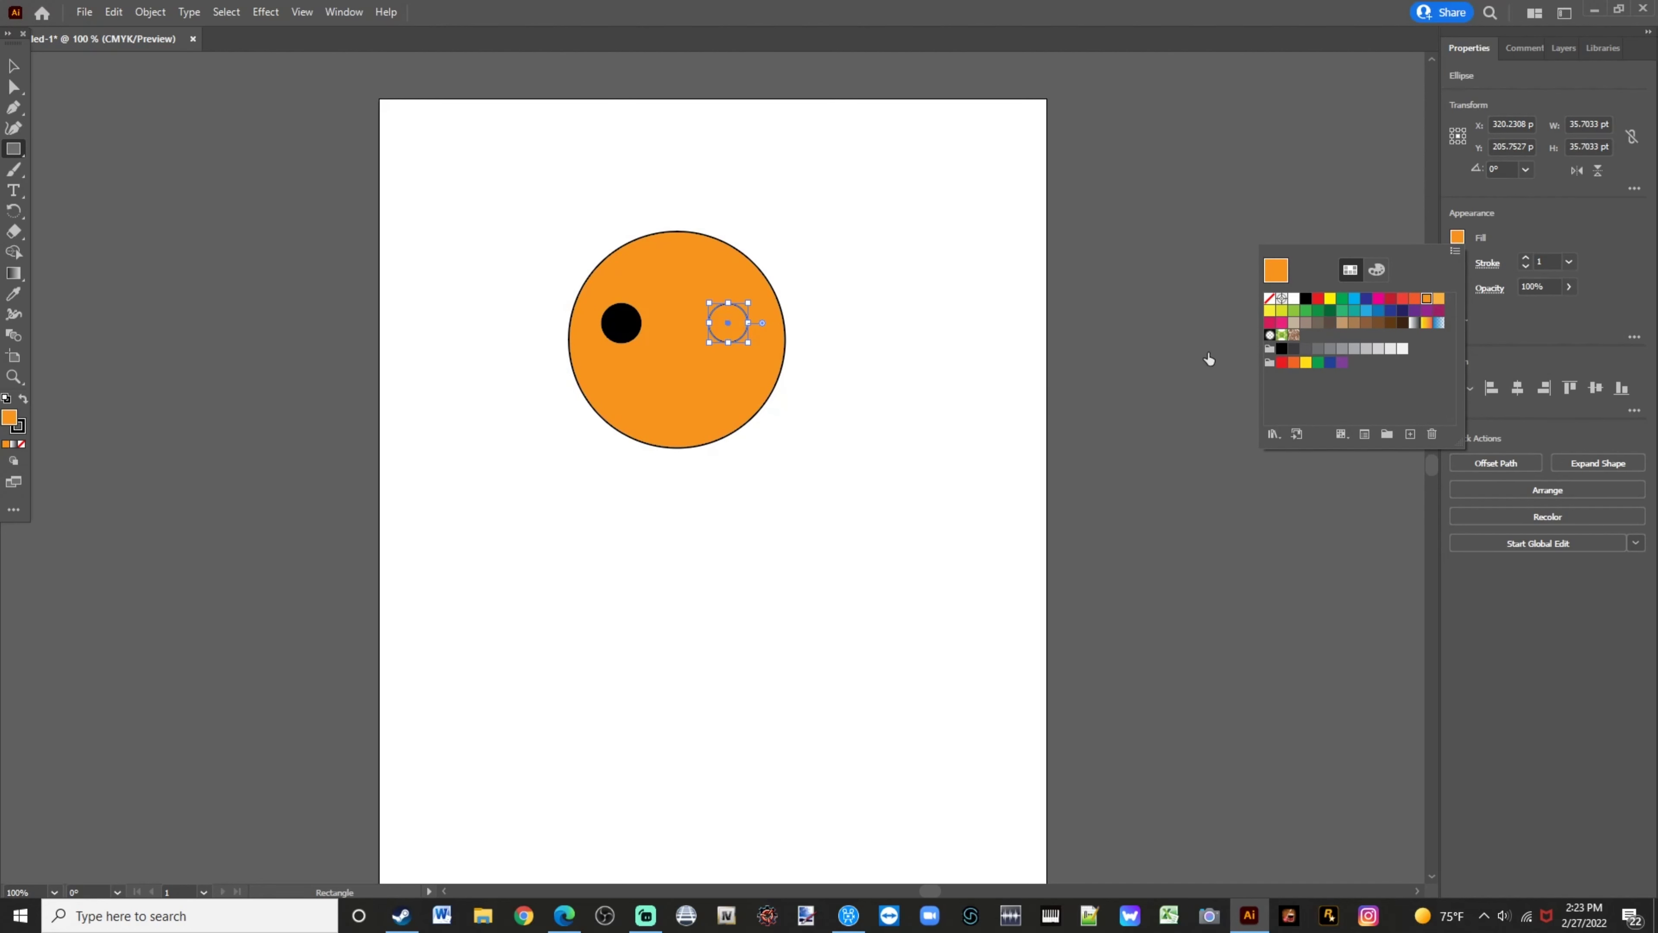
{"action": "left_click", "coordinate": [1306, 301]}
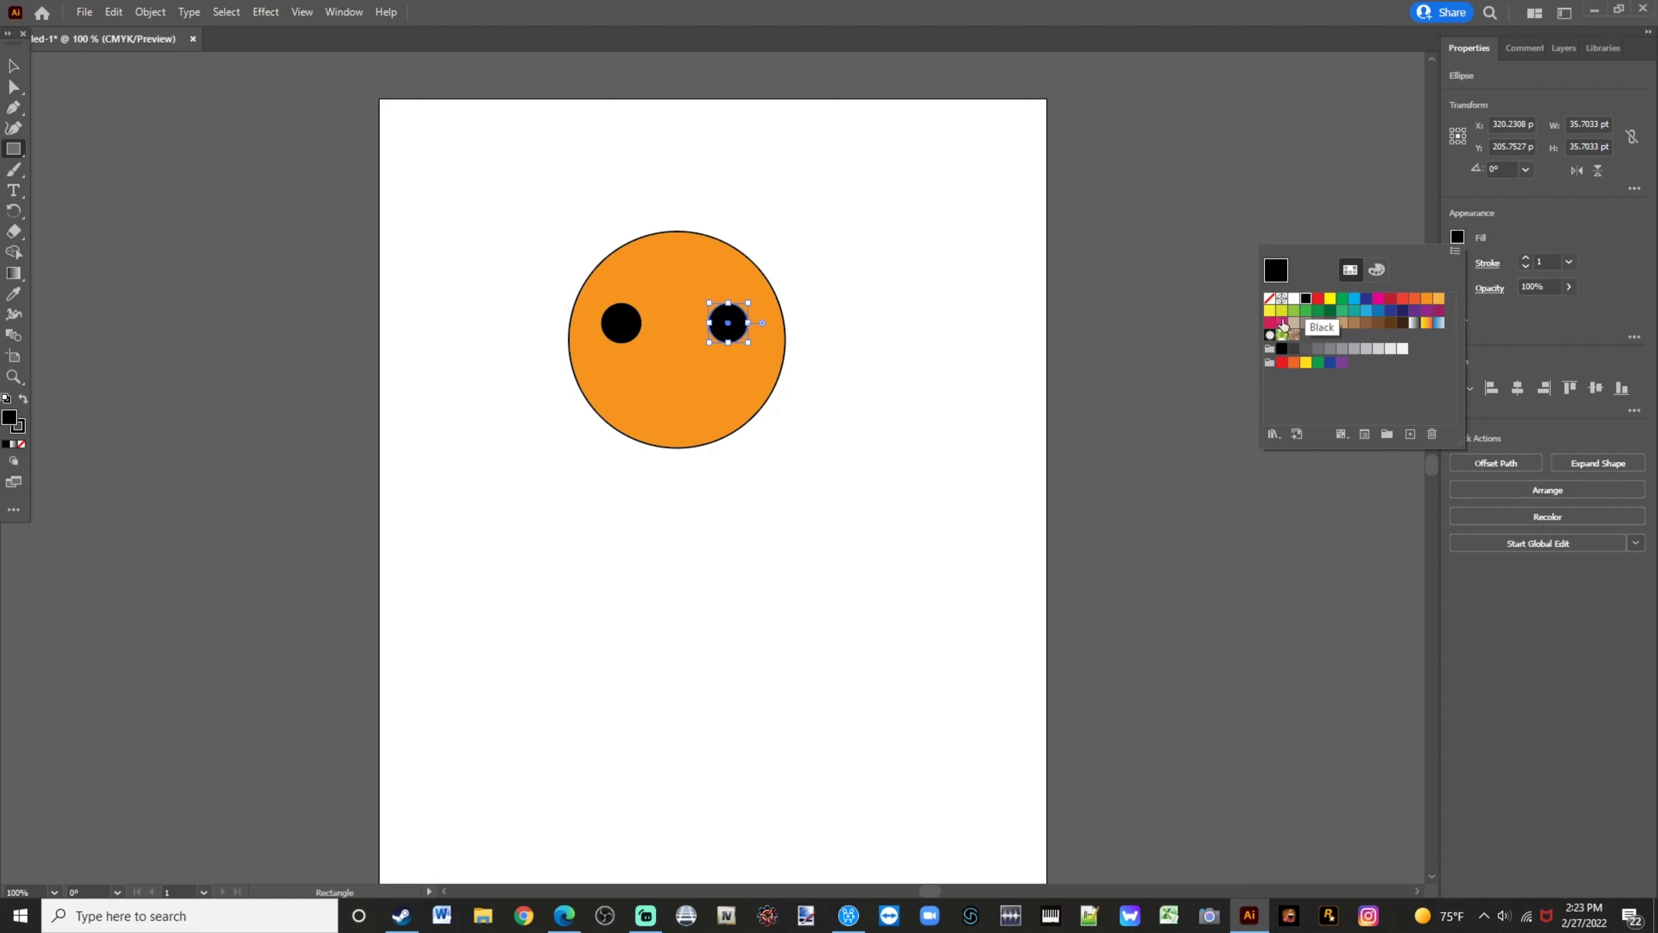
{"action": "left_click", "coordinate": [973, 381]}
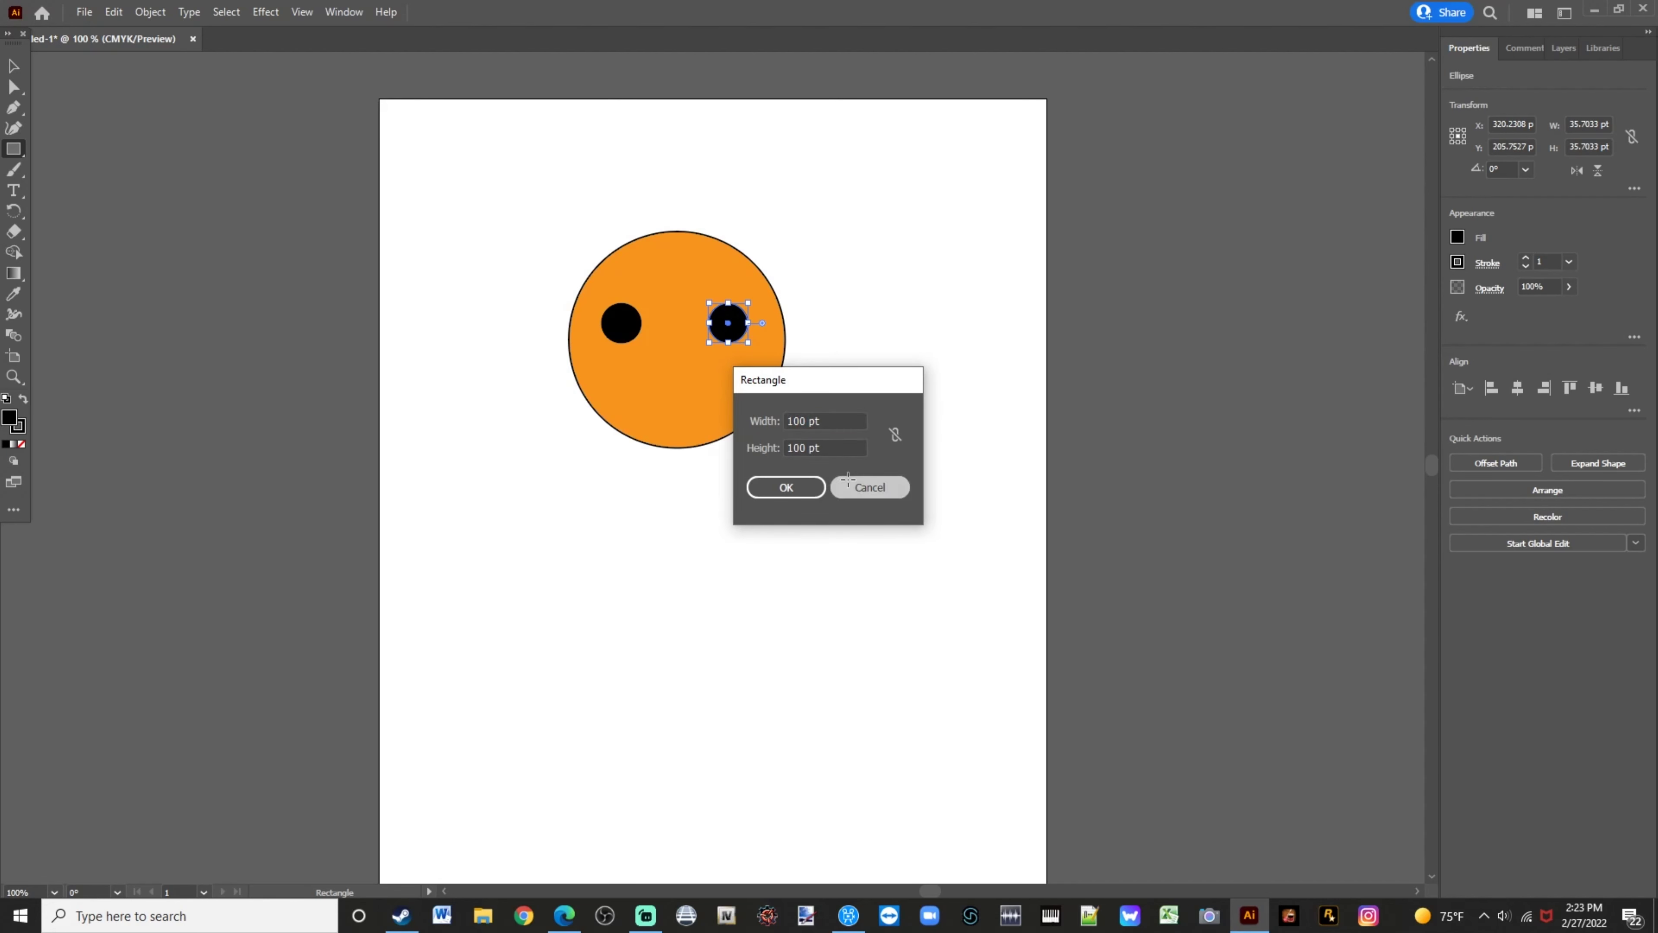
{"action": "left_click", "coordinate": [851, 487]}
{"action": "left_click", "coordinate": [13, 66]}
{"action": "left_click", "coordinate": [152, 203]}
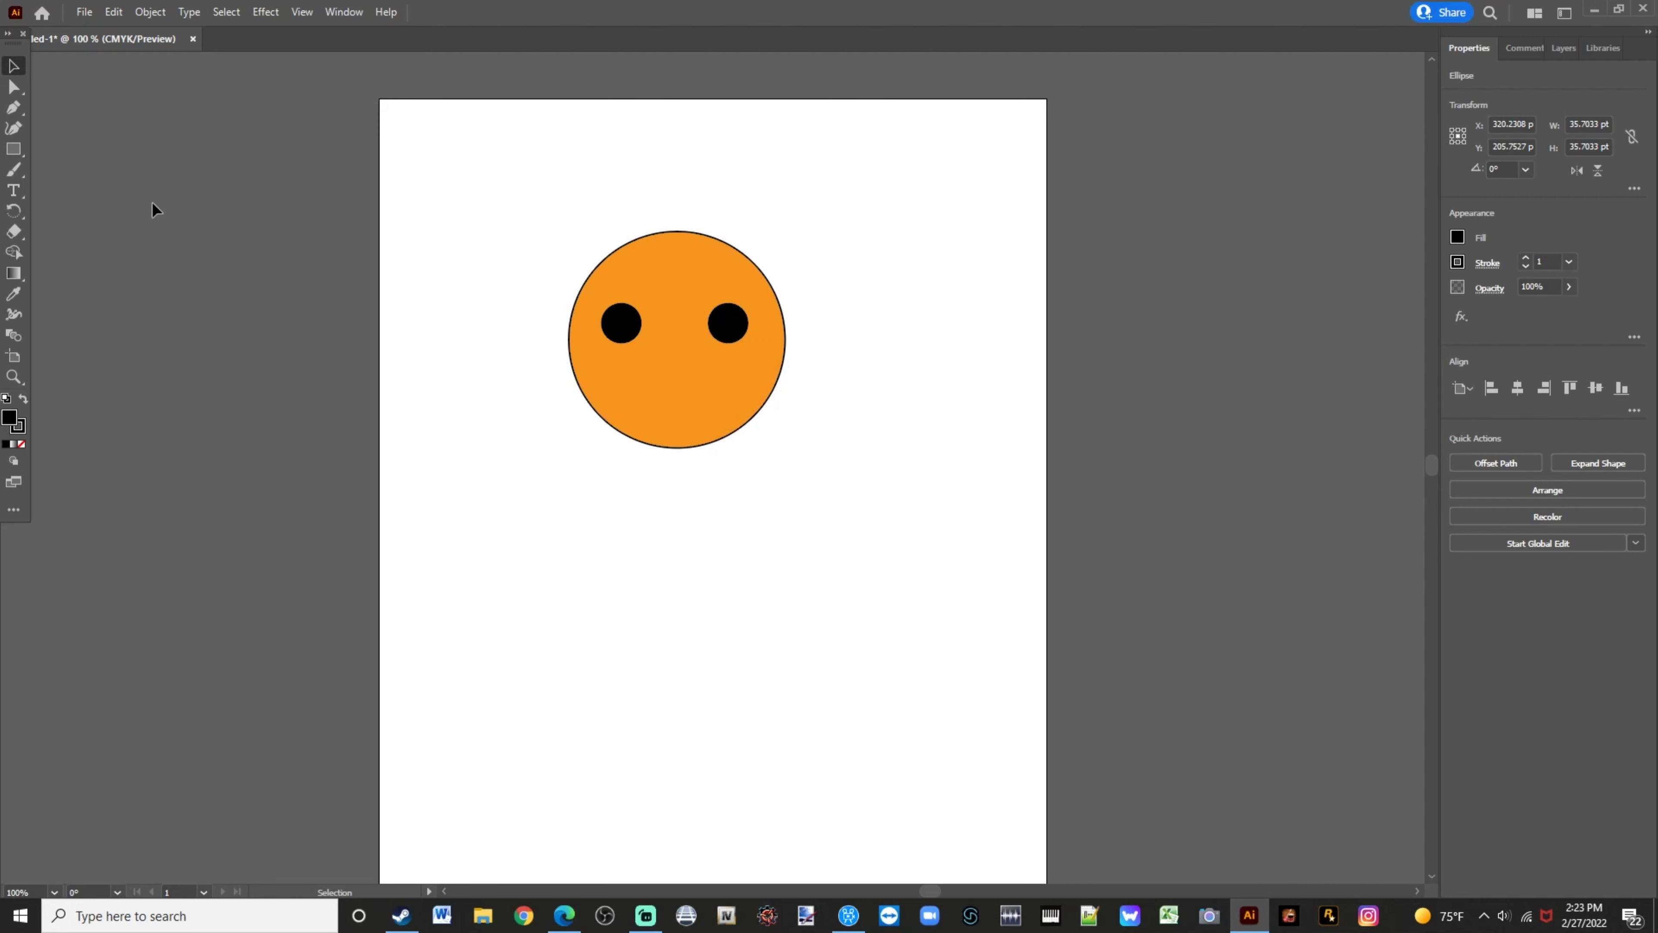
Set orange as the fill colour for new rectangles
{"action": "left_click", "coordinate": [11, 149]}
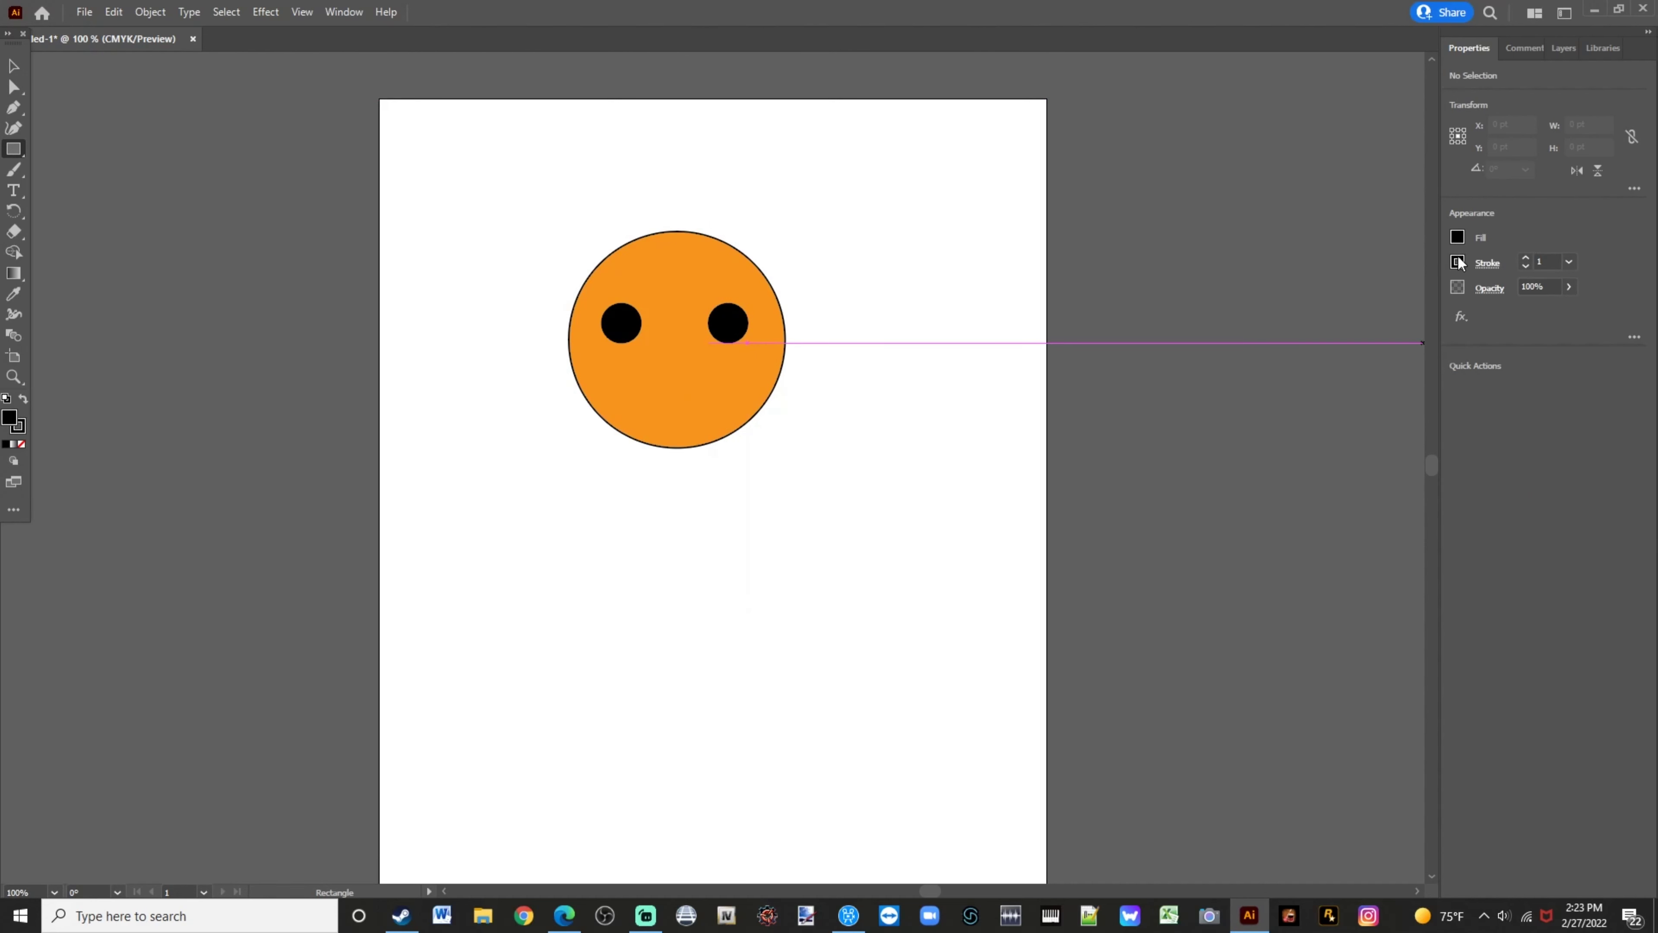
{"action": "left_click", "coordinate": [1456, 232]}
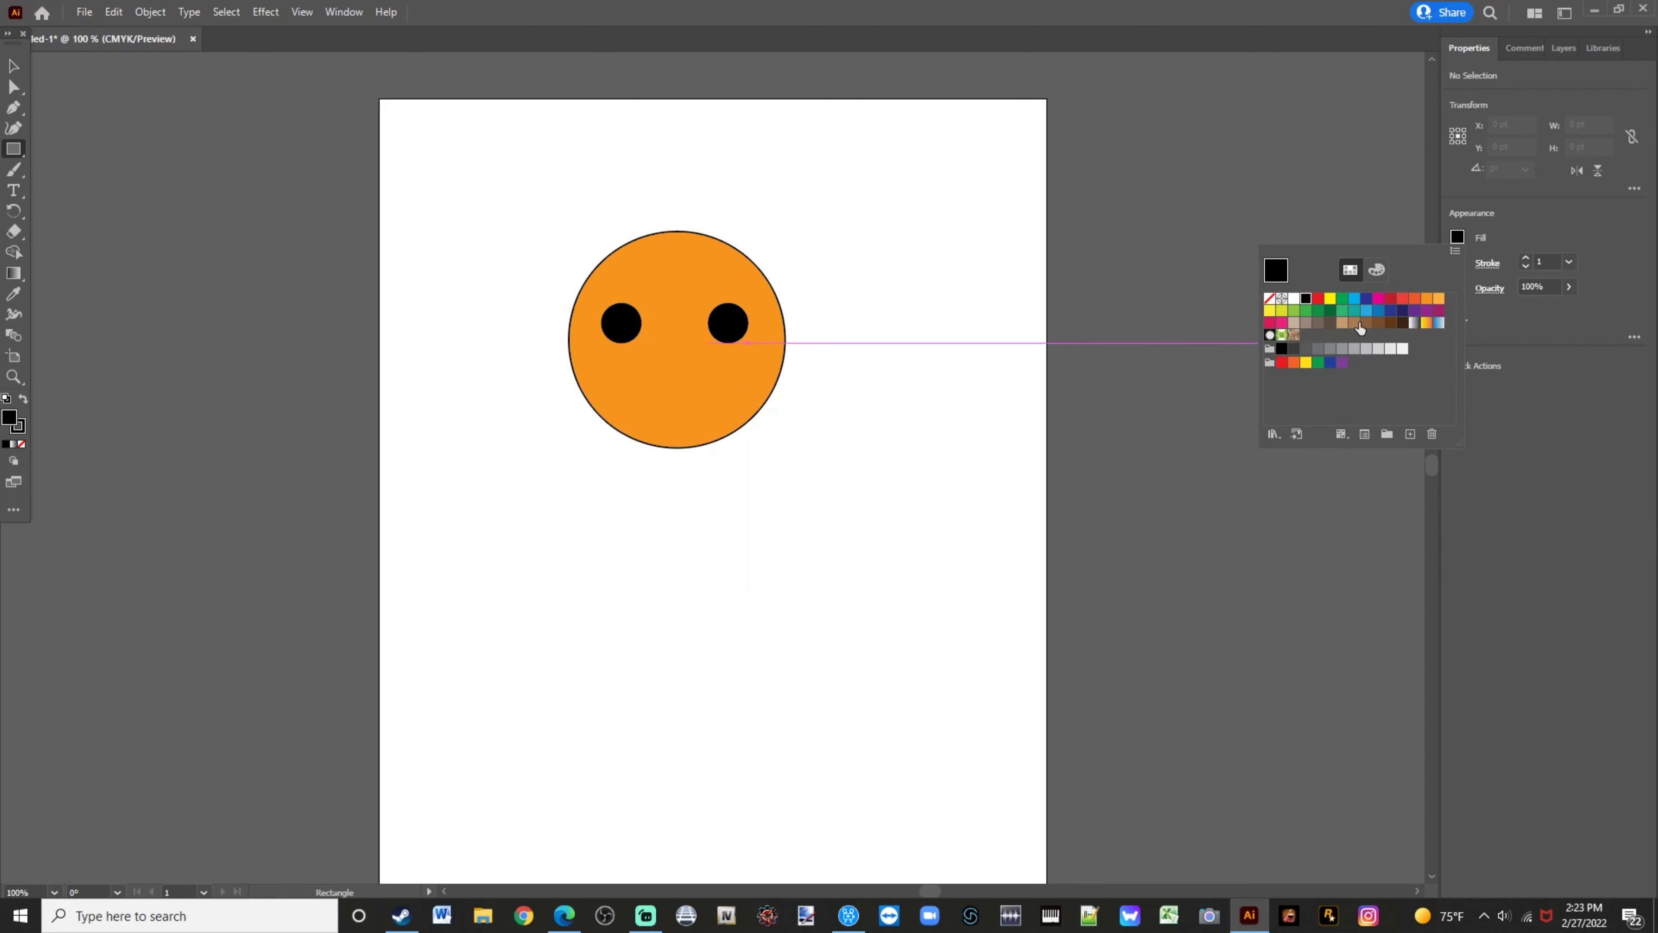
{"action": "left_click", "coordinate": [1428, 299]}
{"action": "left_click", "coordinate": [421, 467]}
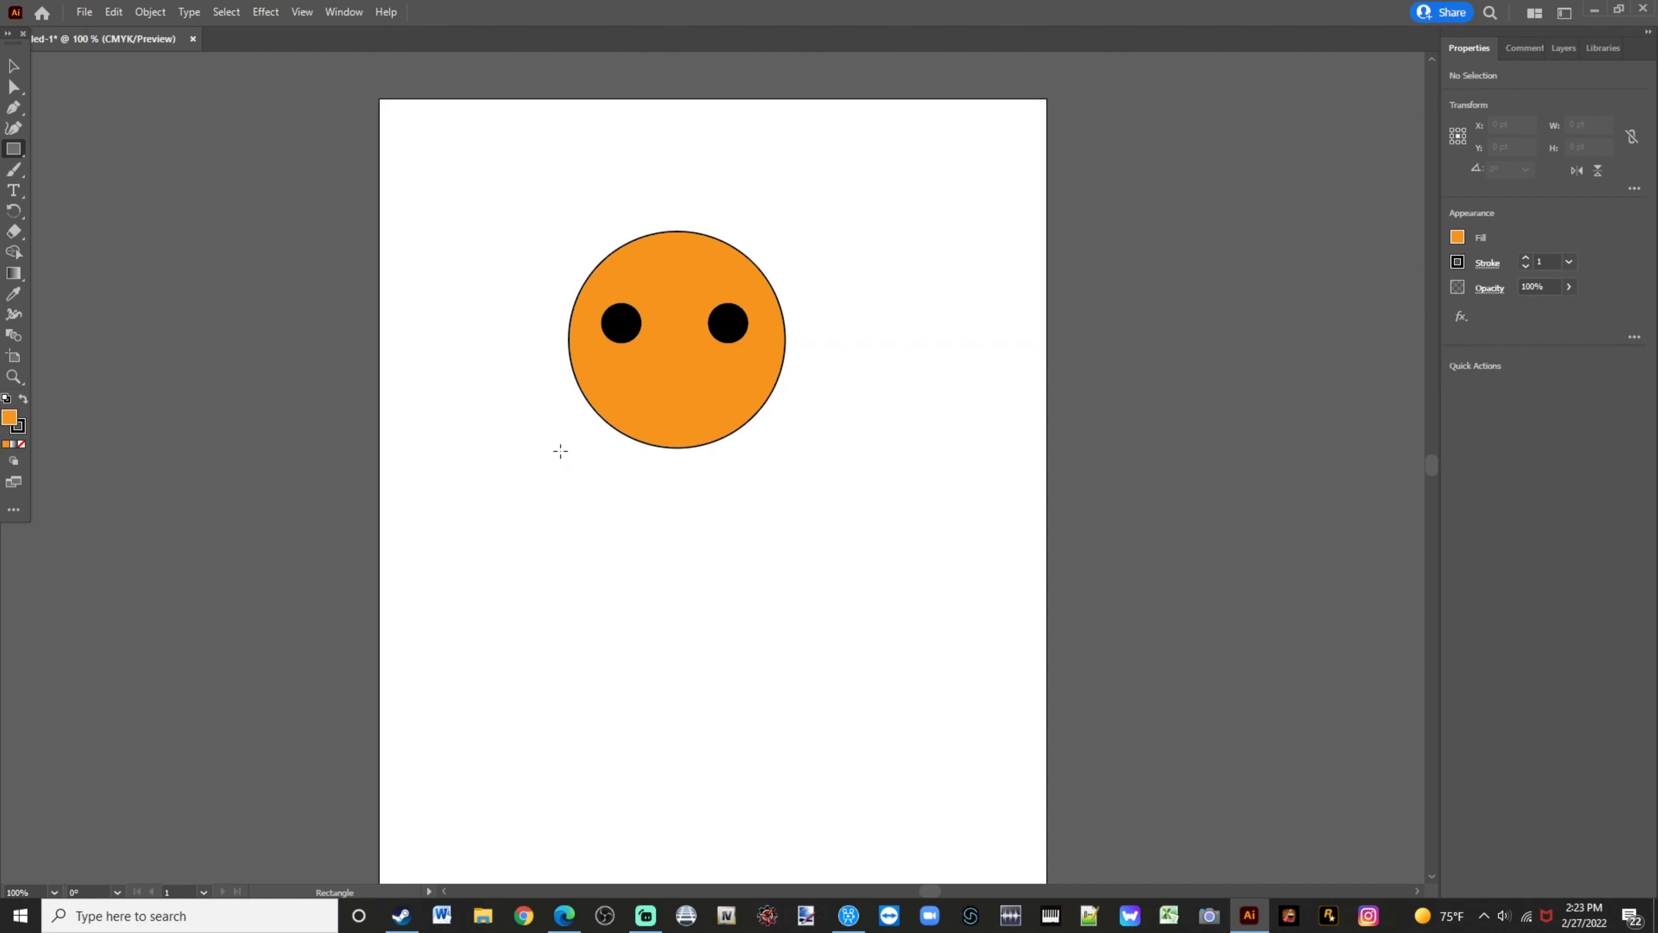
Draw a 28.5 × 137.7 pt orange body rectangle and centre it beneath the head
{"action": "left_click_drag", "start_coordinate": [628, 463], "coordinate": [658, 545]}
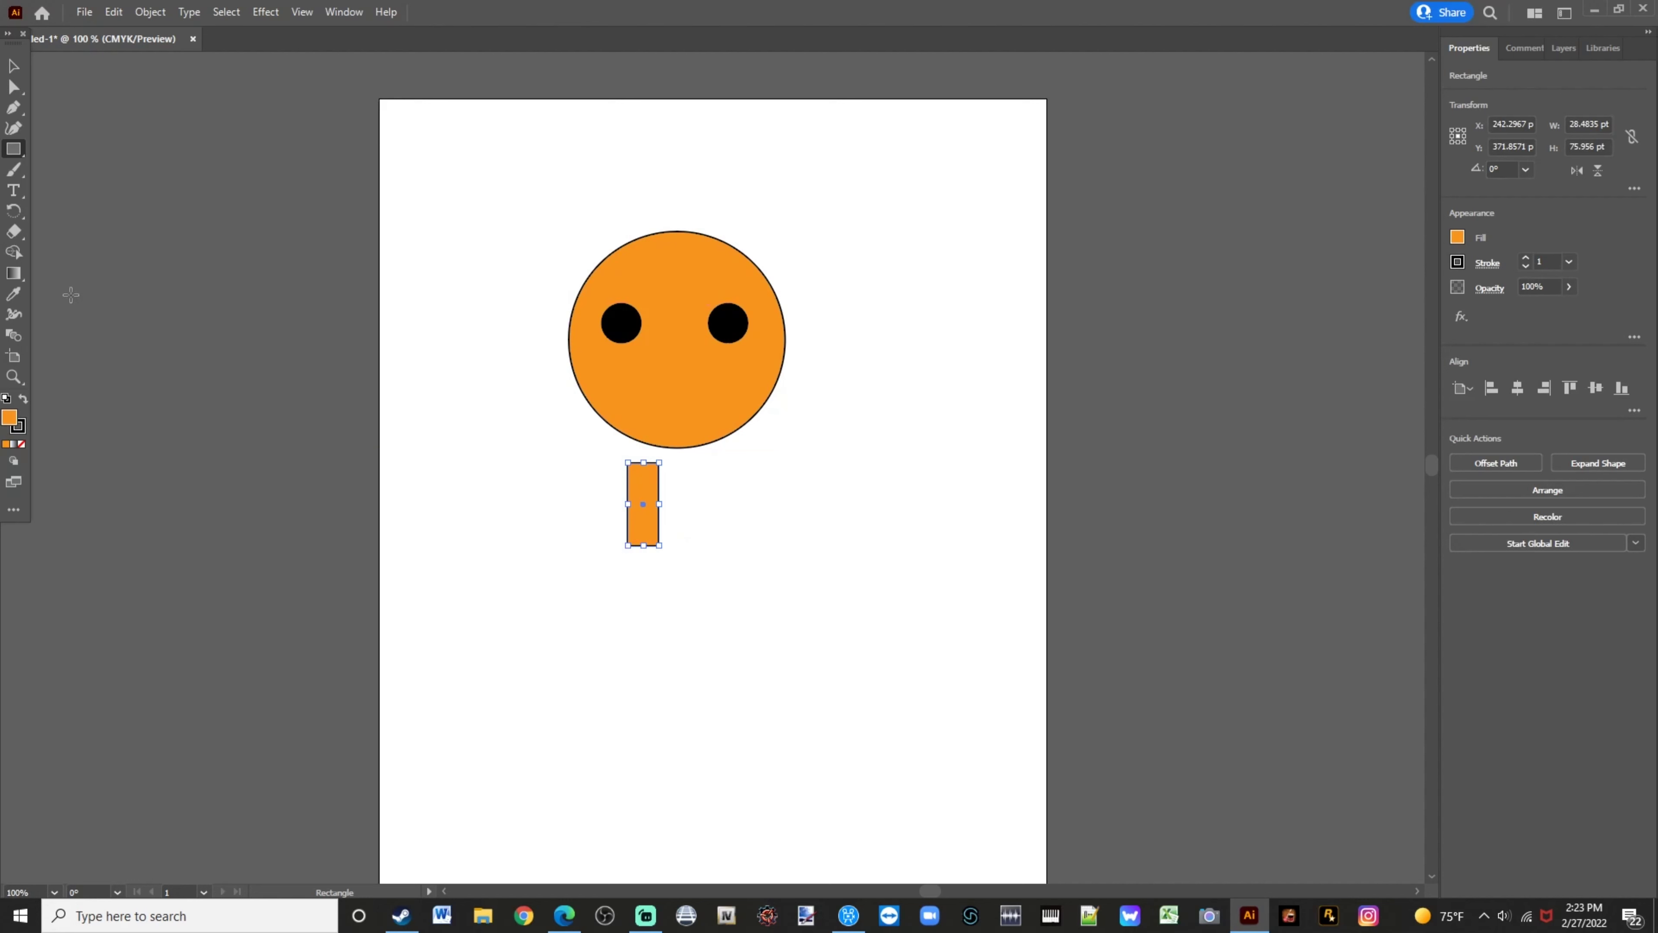
{"action": "left_click", "coordinate": [657, 542]}
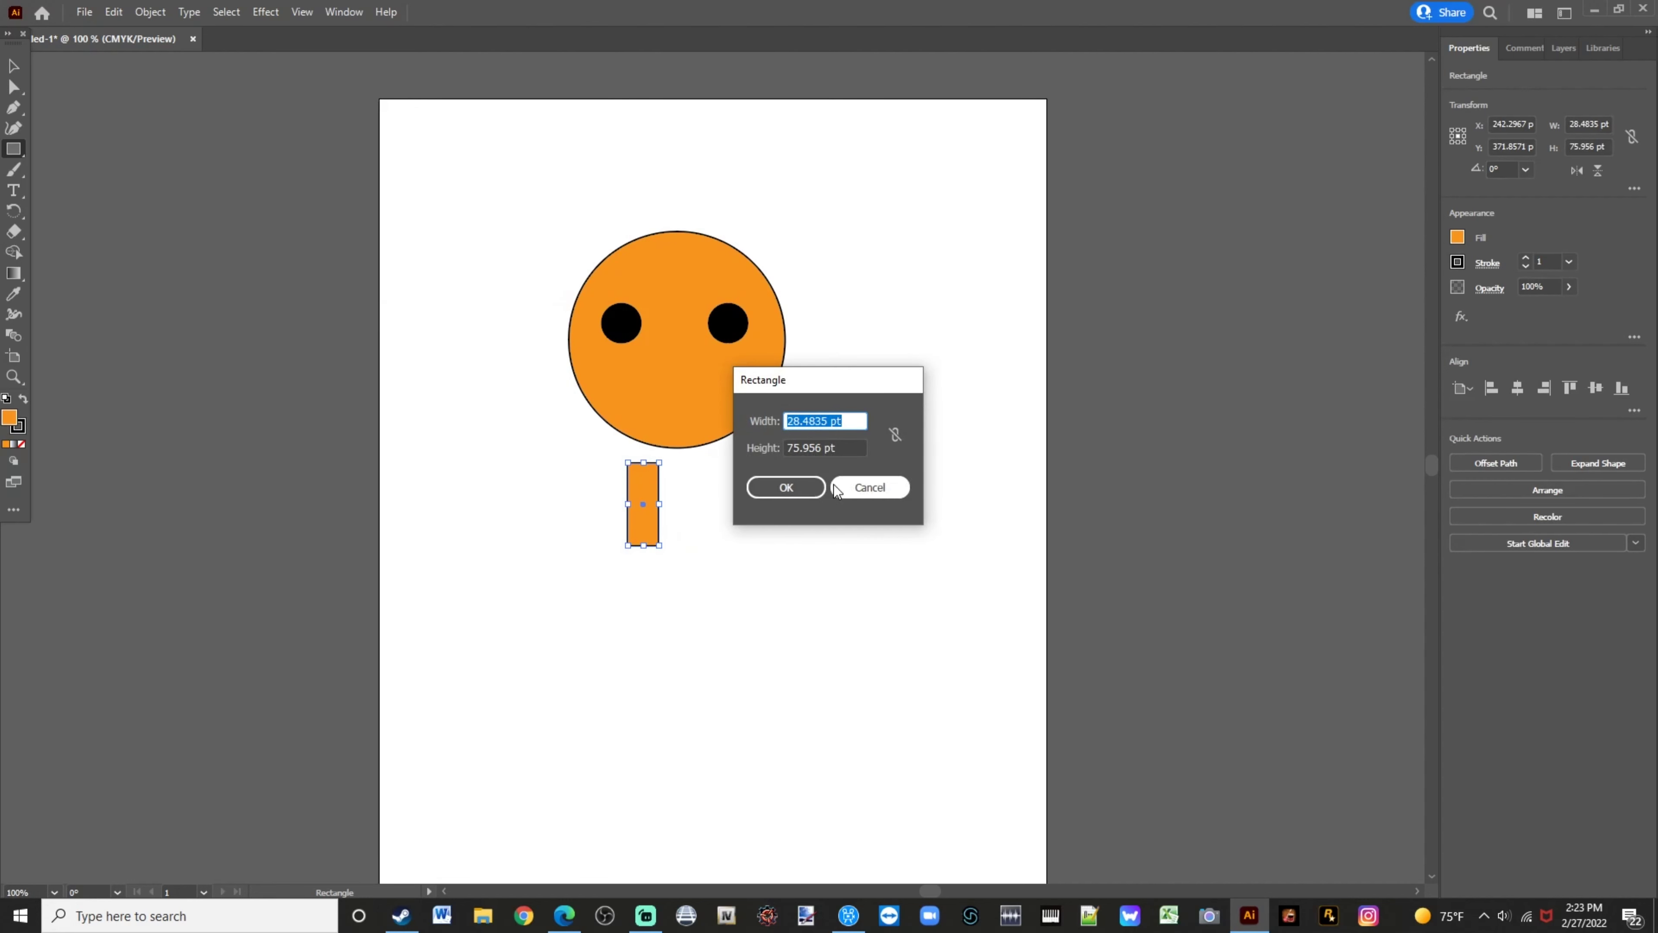
{"action": "left_click", "coordinate": [870, 487]}
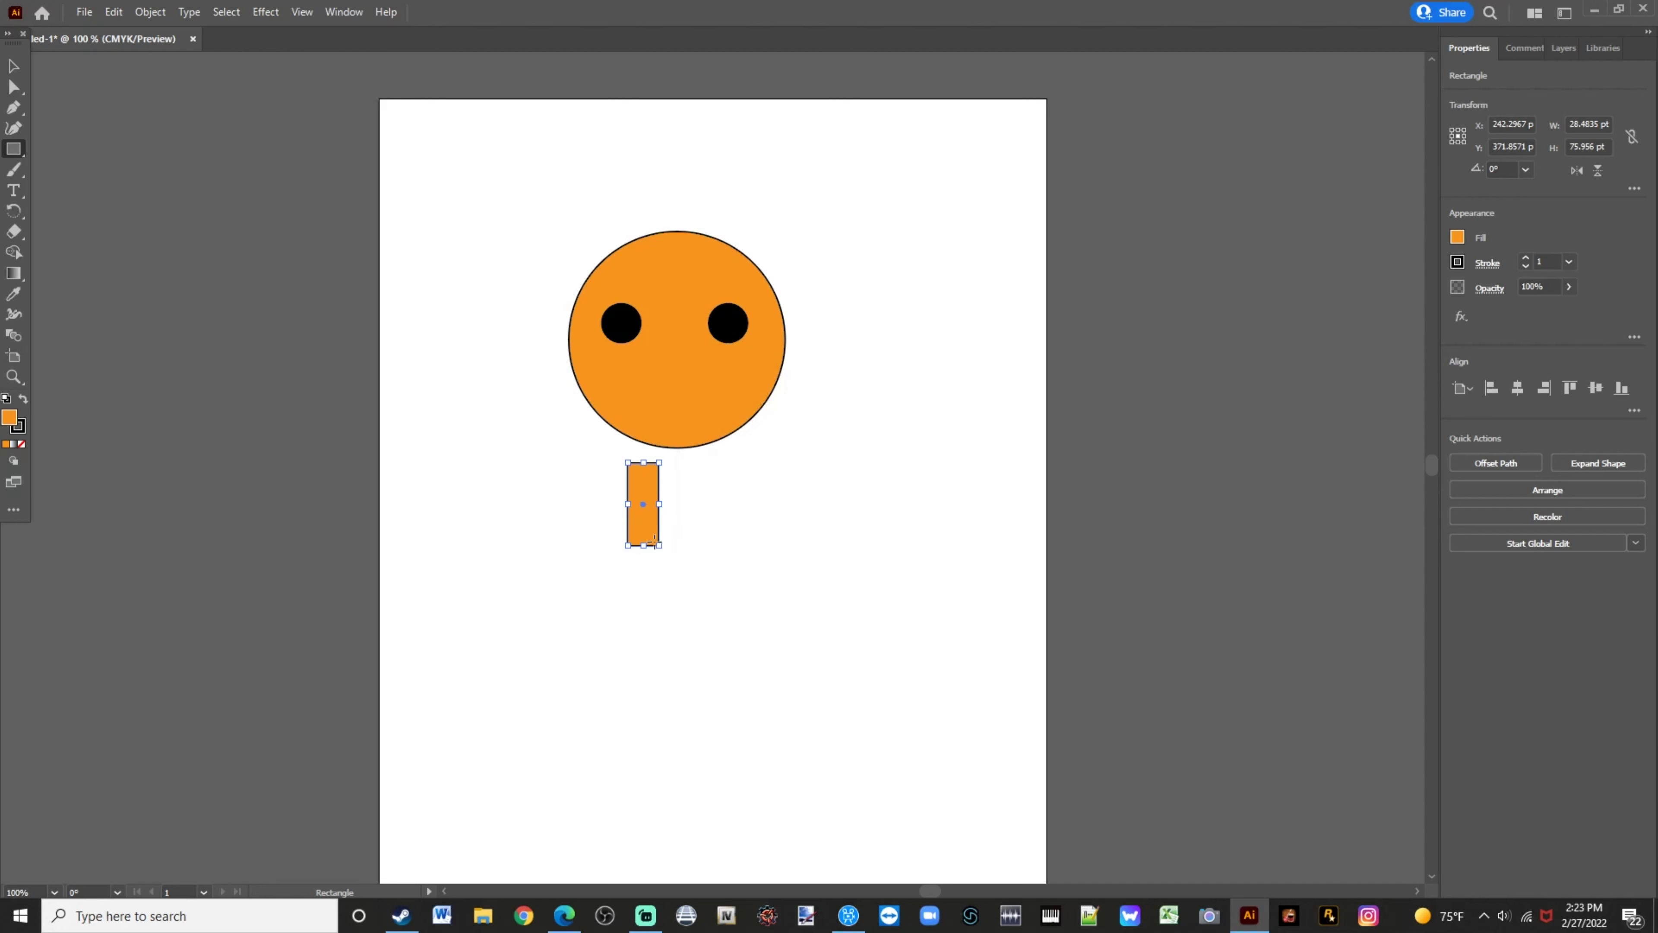
{"action": "left_click_drag", "start_coordinate": [658, 547], "coordinate": [659, 614]}
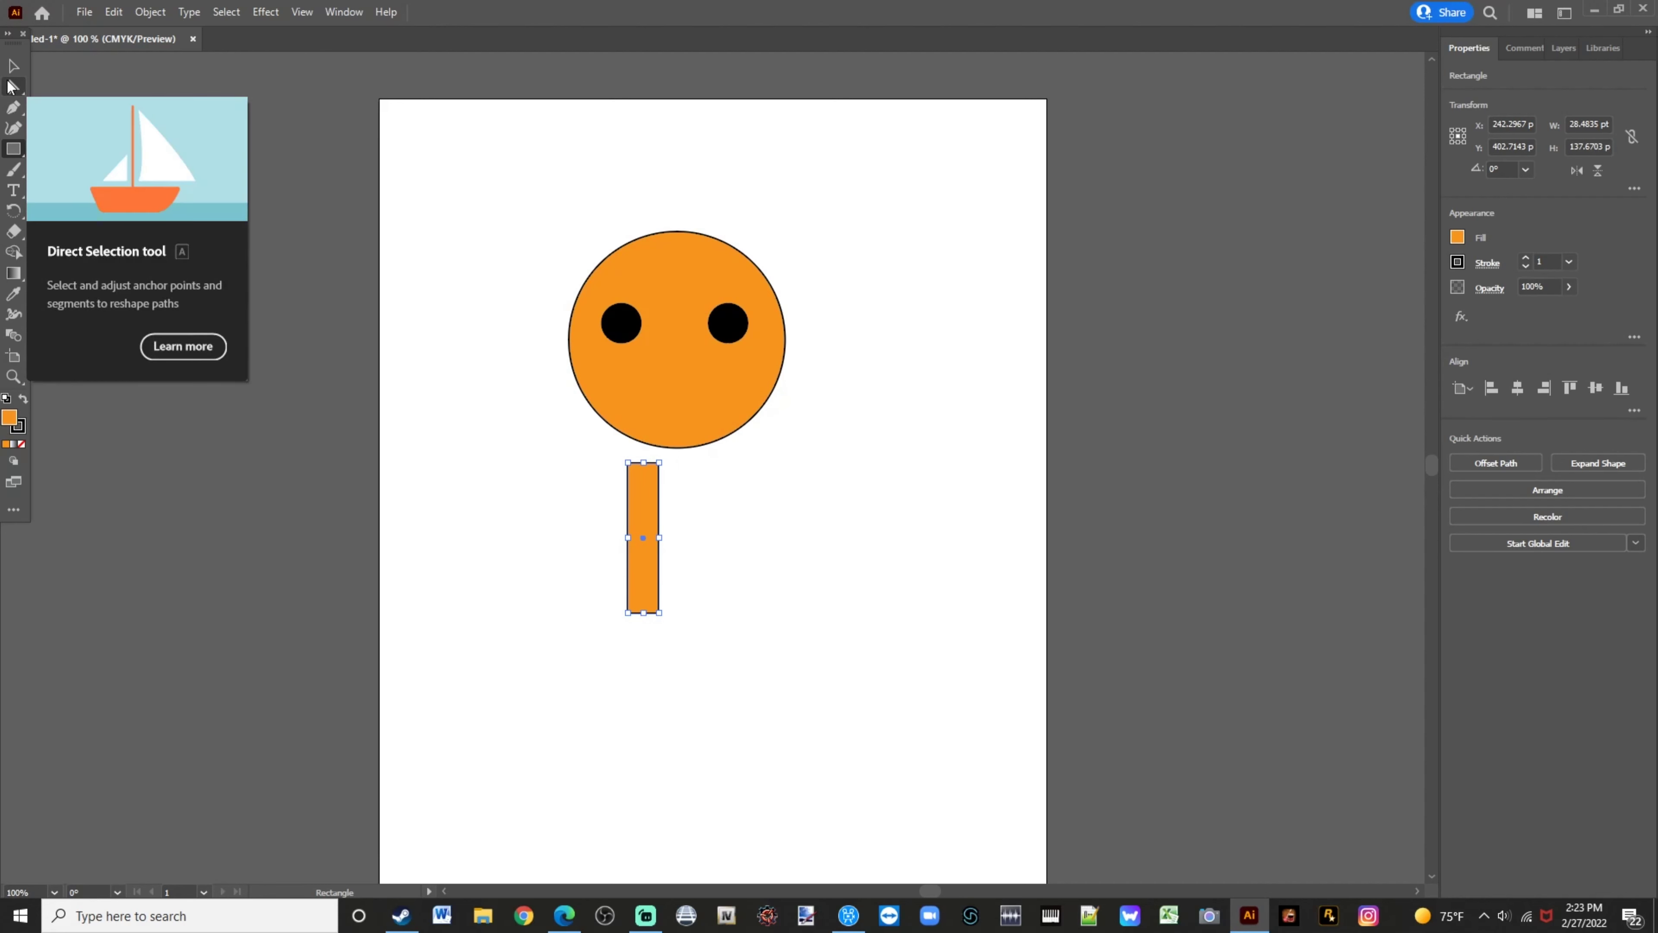
{"action": "left_click", "coordinate": [13, 66]}
{"action": "left_click_drag", "start_coordinate": [643, 529], "coordinate": [676, 511]}
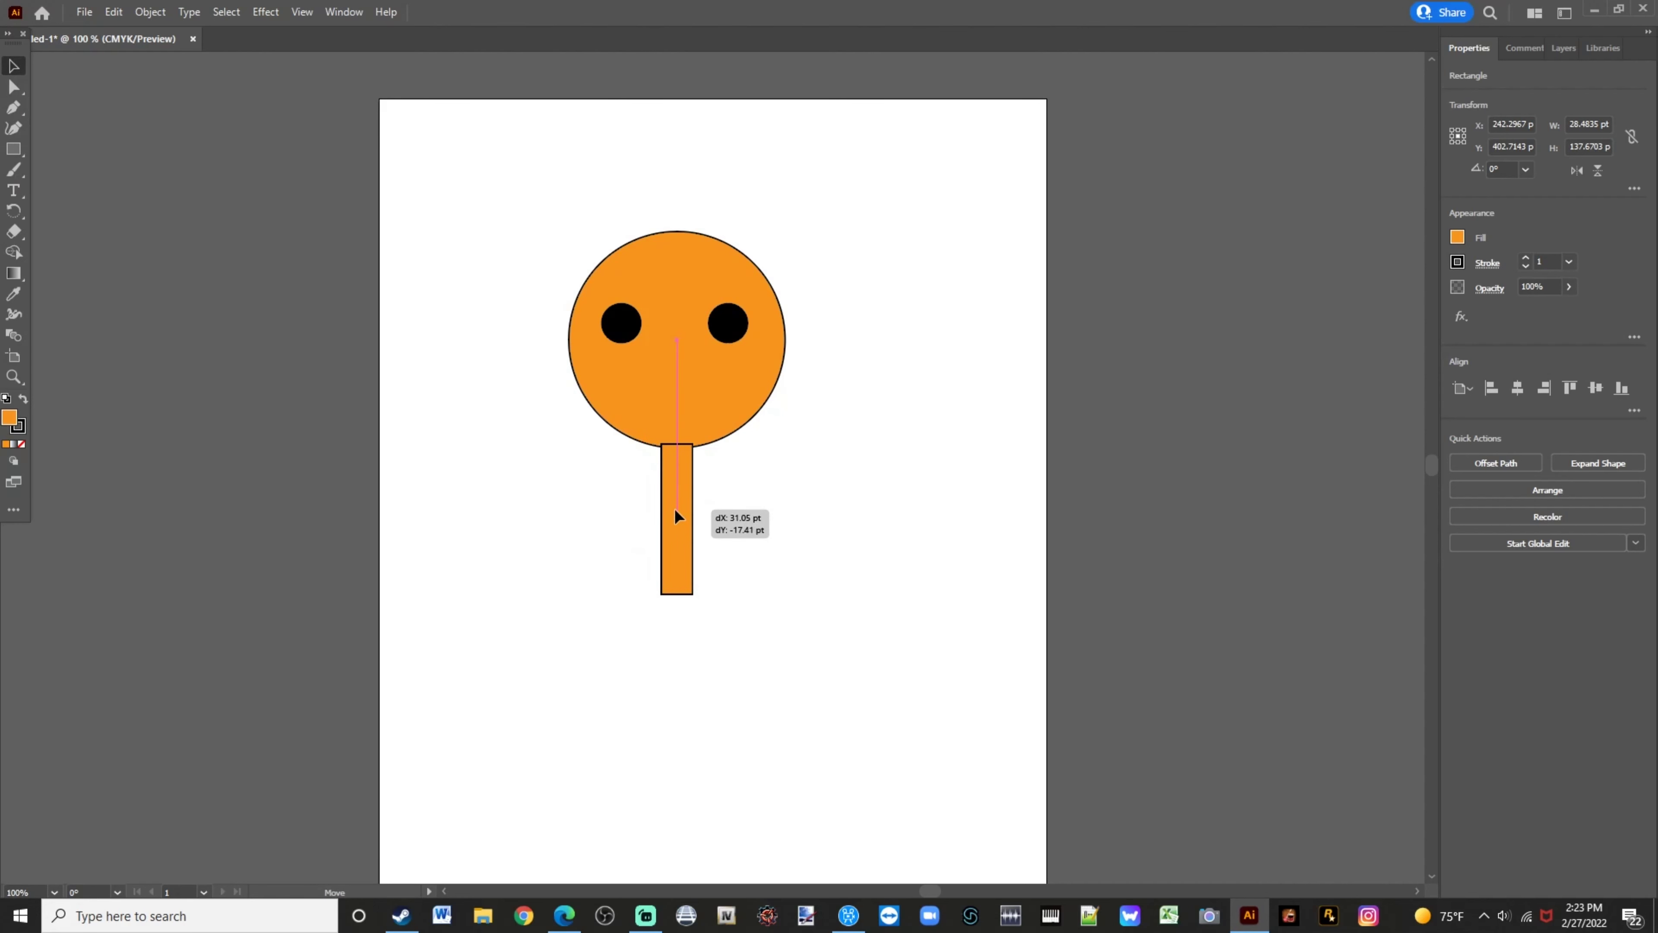
{"action": "left_click_drag", "start_coordinate": [675, 516], "coordinate": [674, 518]}
{"action": "left_click", "coordinate": [468, 512]}
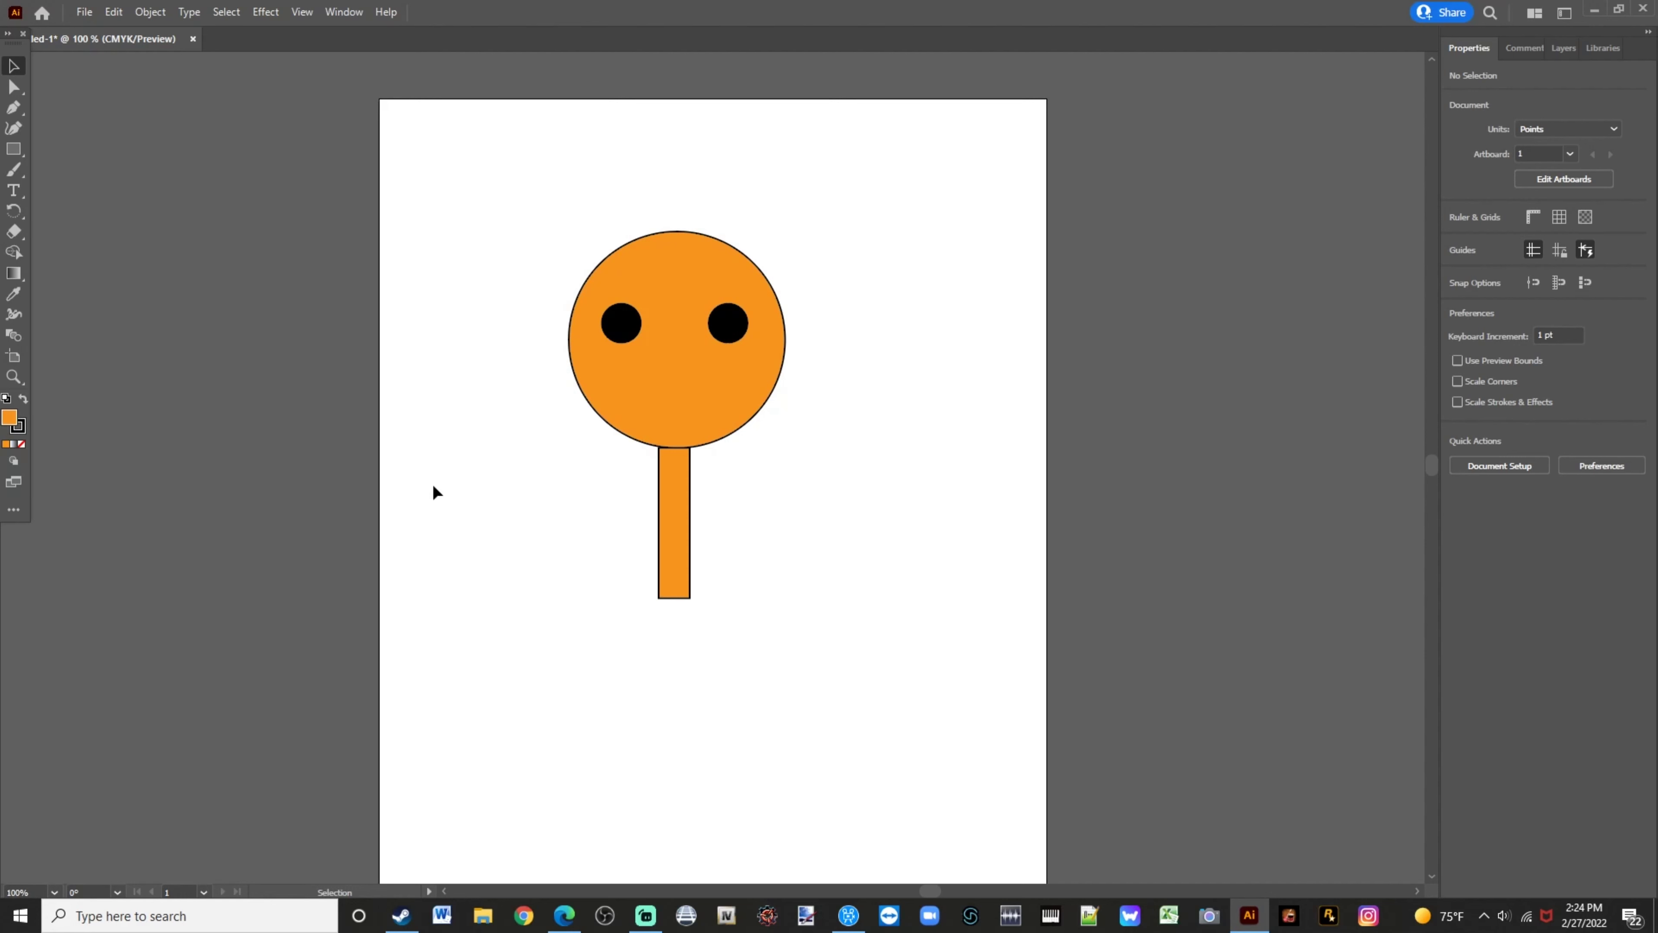
Draw a small orange arm rectangle, tilt it, and place it at the body's left
{"action": "left_click", "coordinate": [13, 149]}
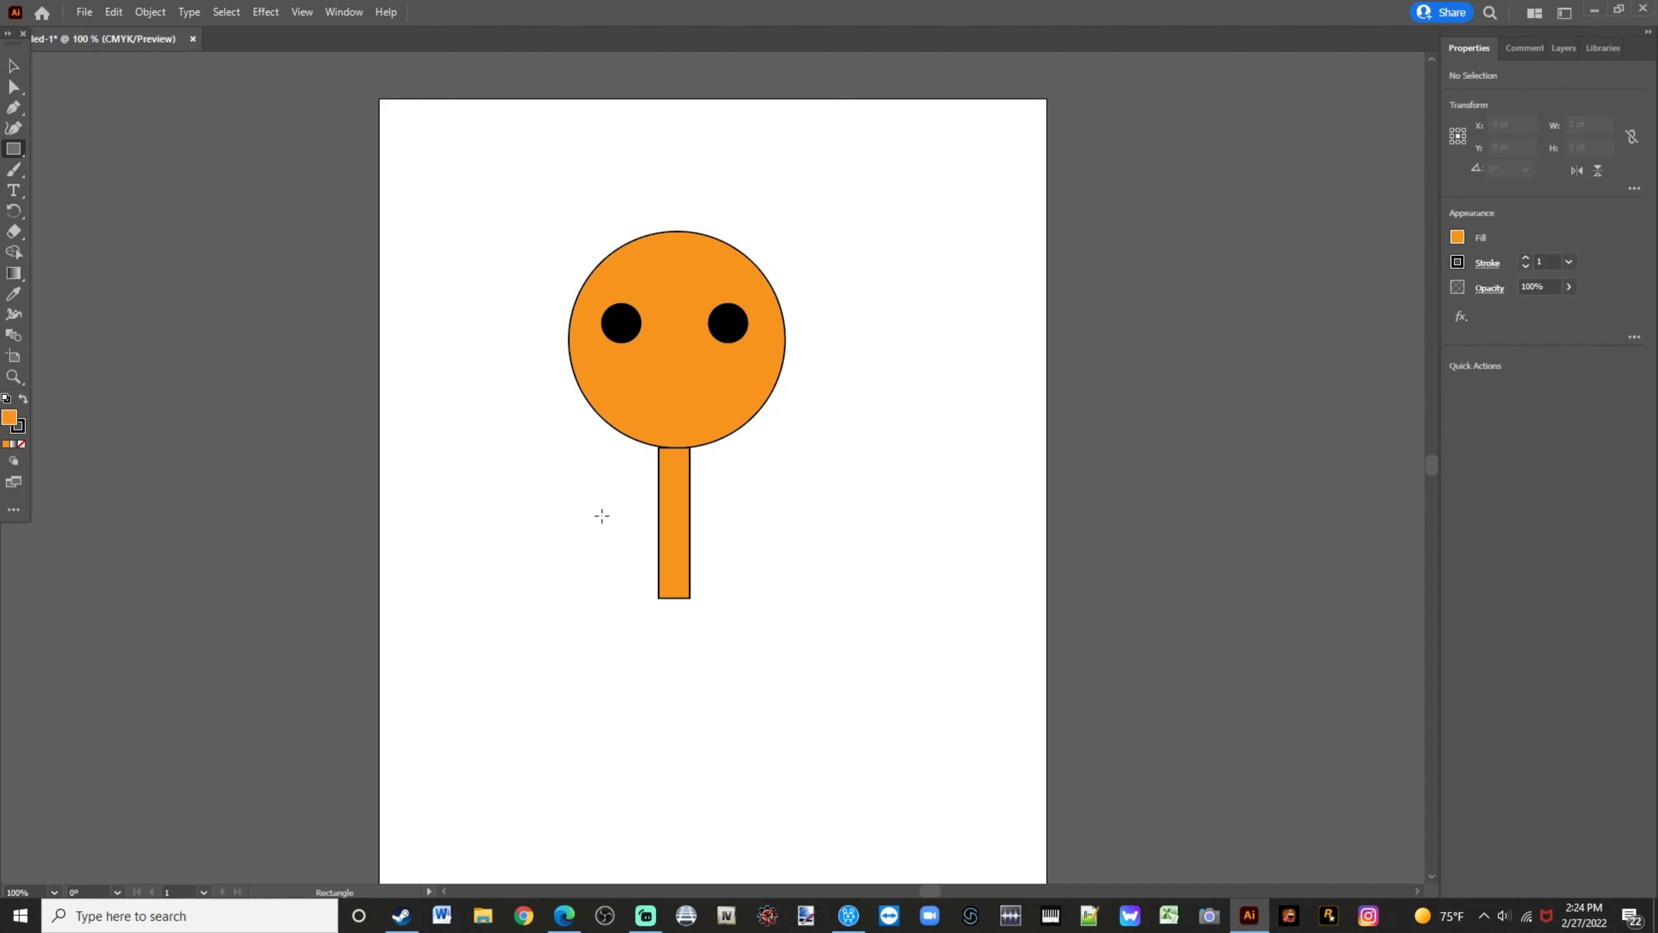
{"action": "left_click_drag", "start_coordinate": [568, 495], "coordinate": [586, 548]}
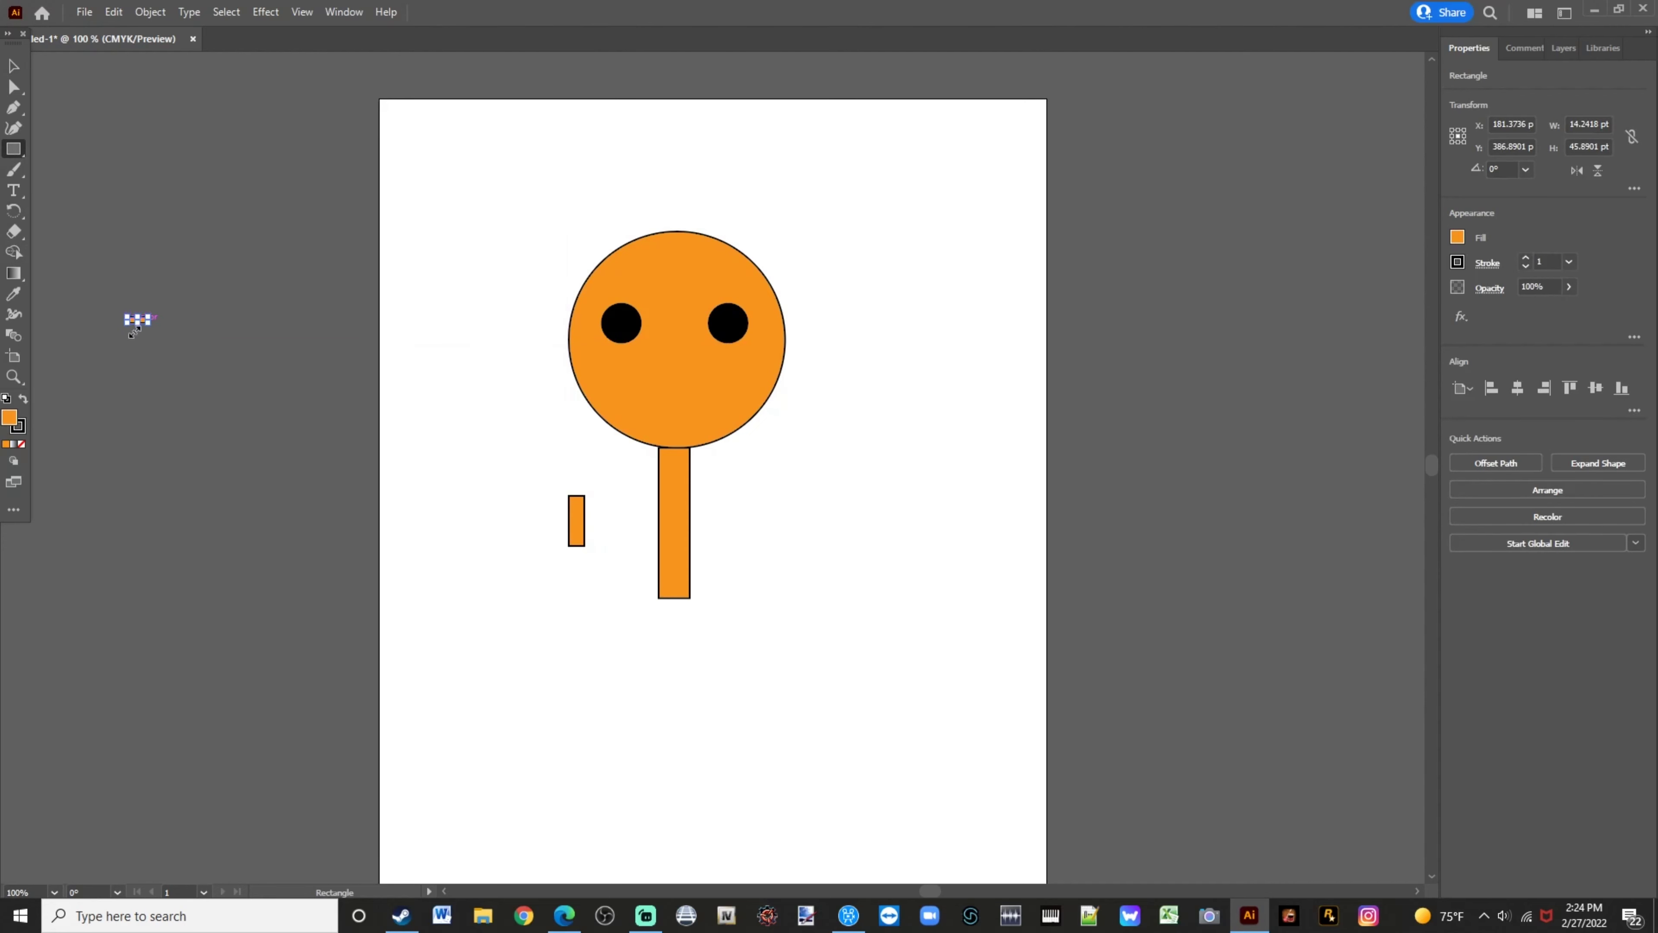
{"action": "key", "text": "Delete"}
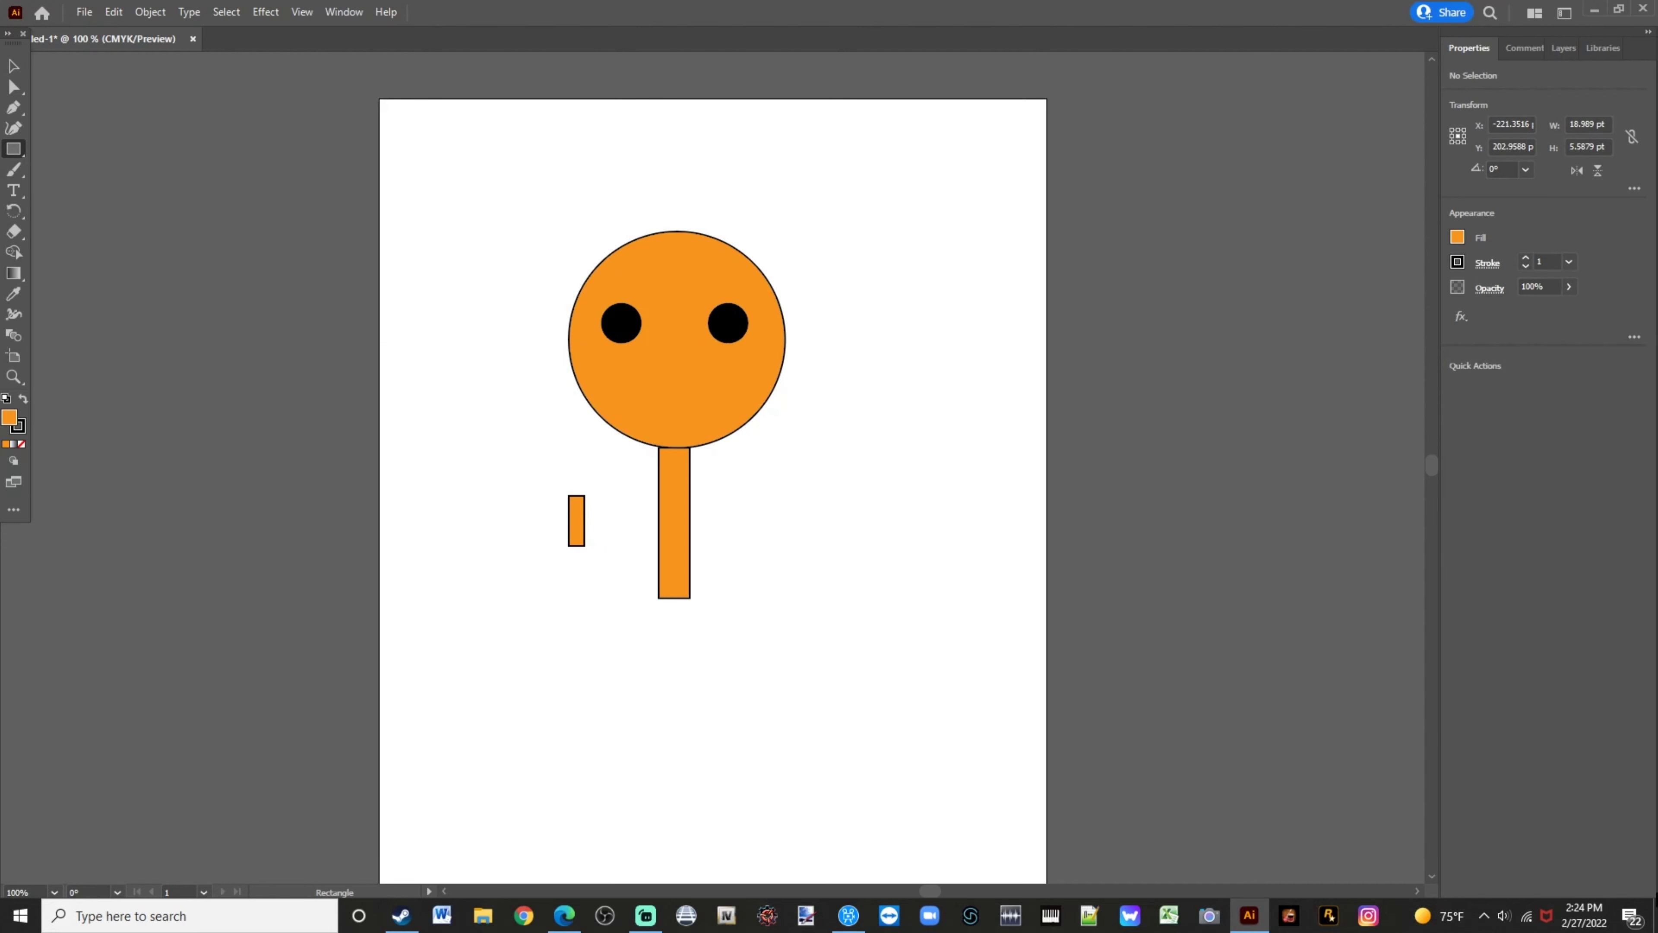
{"action": "left_click", "coordinate": [13, 65]}
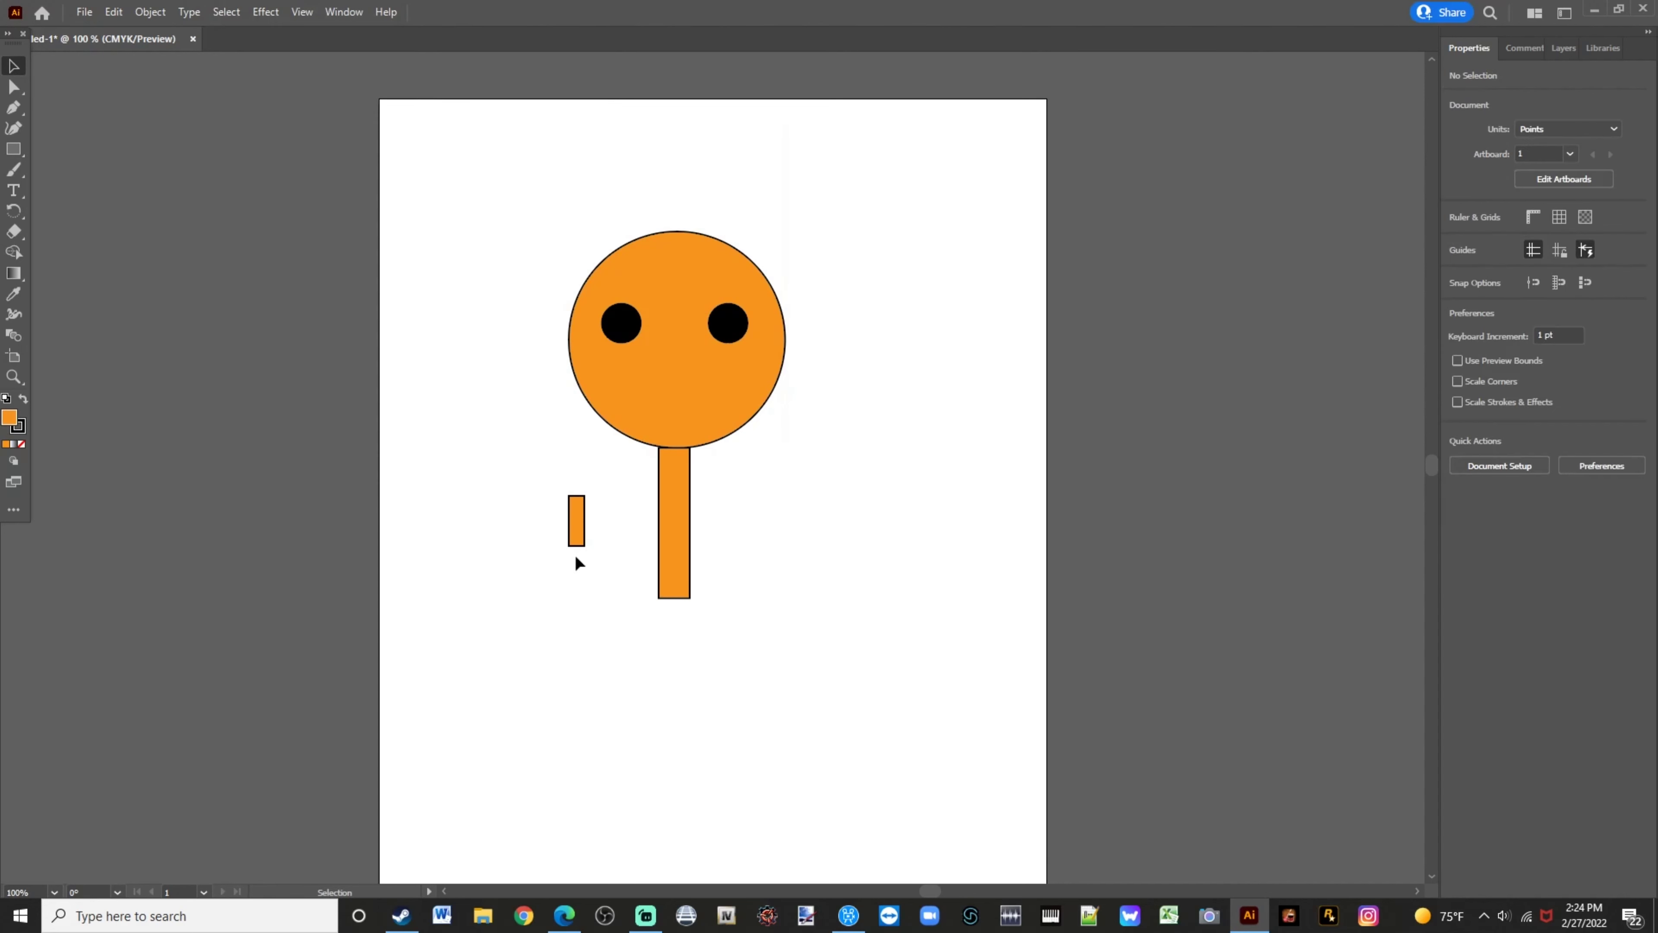
{"action": "left_click", "coordinate": [582, 502]}
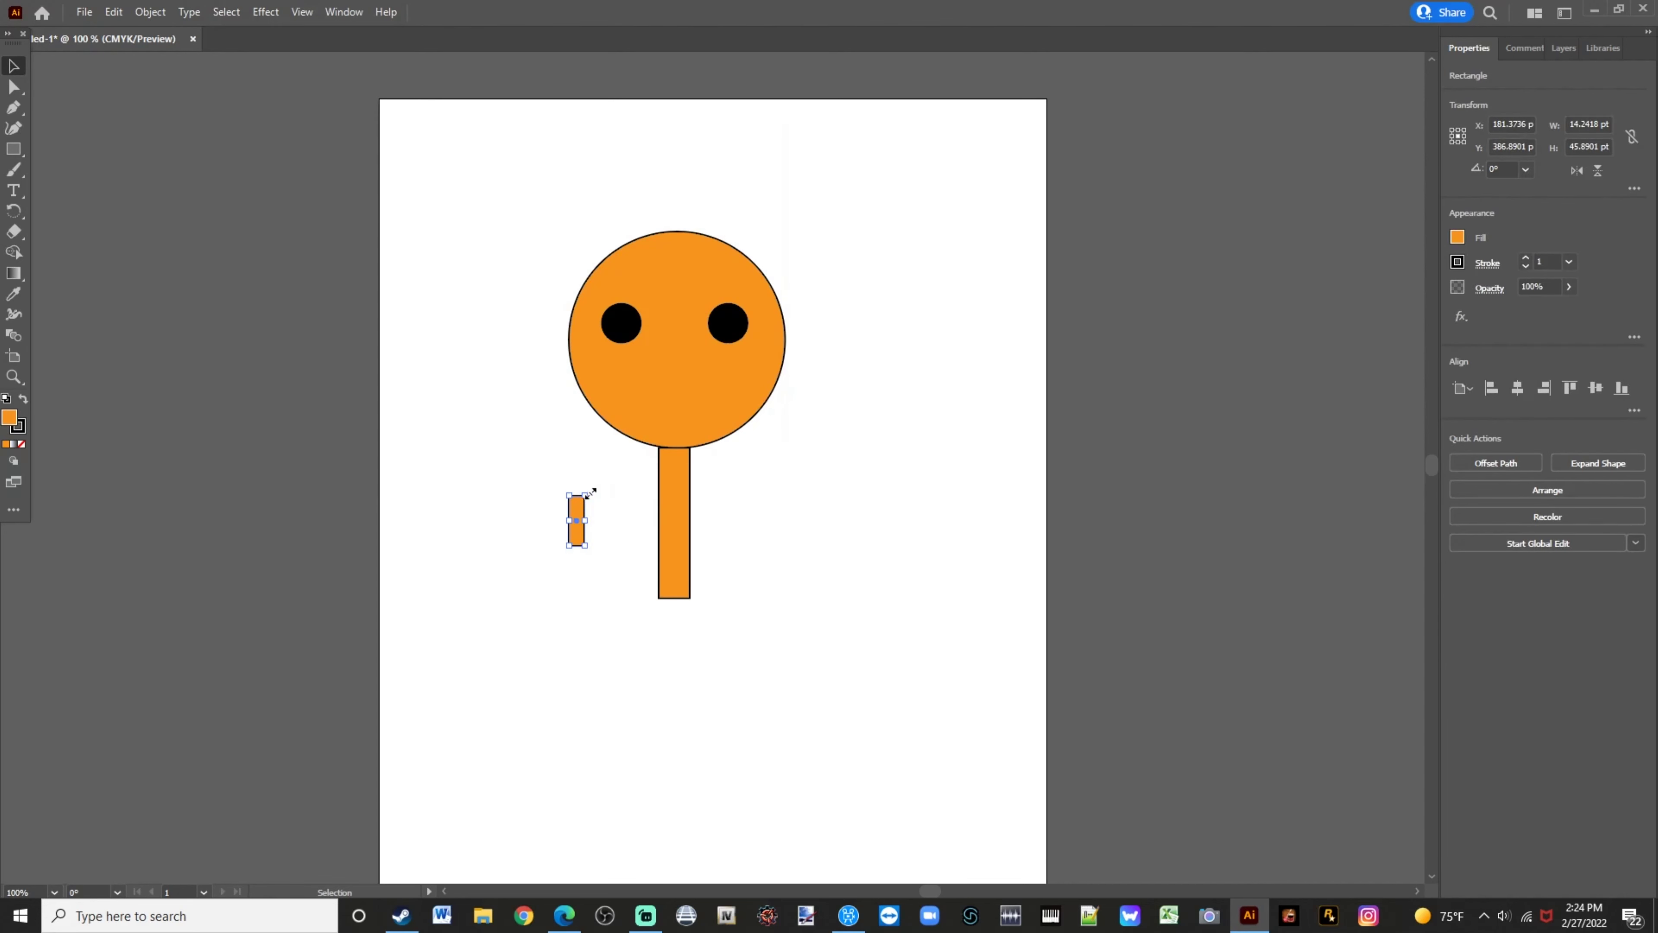
{"action": "left_click_drag", "start_coordinate": [587, 497], "coordinate": [580, 538]}
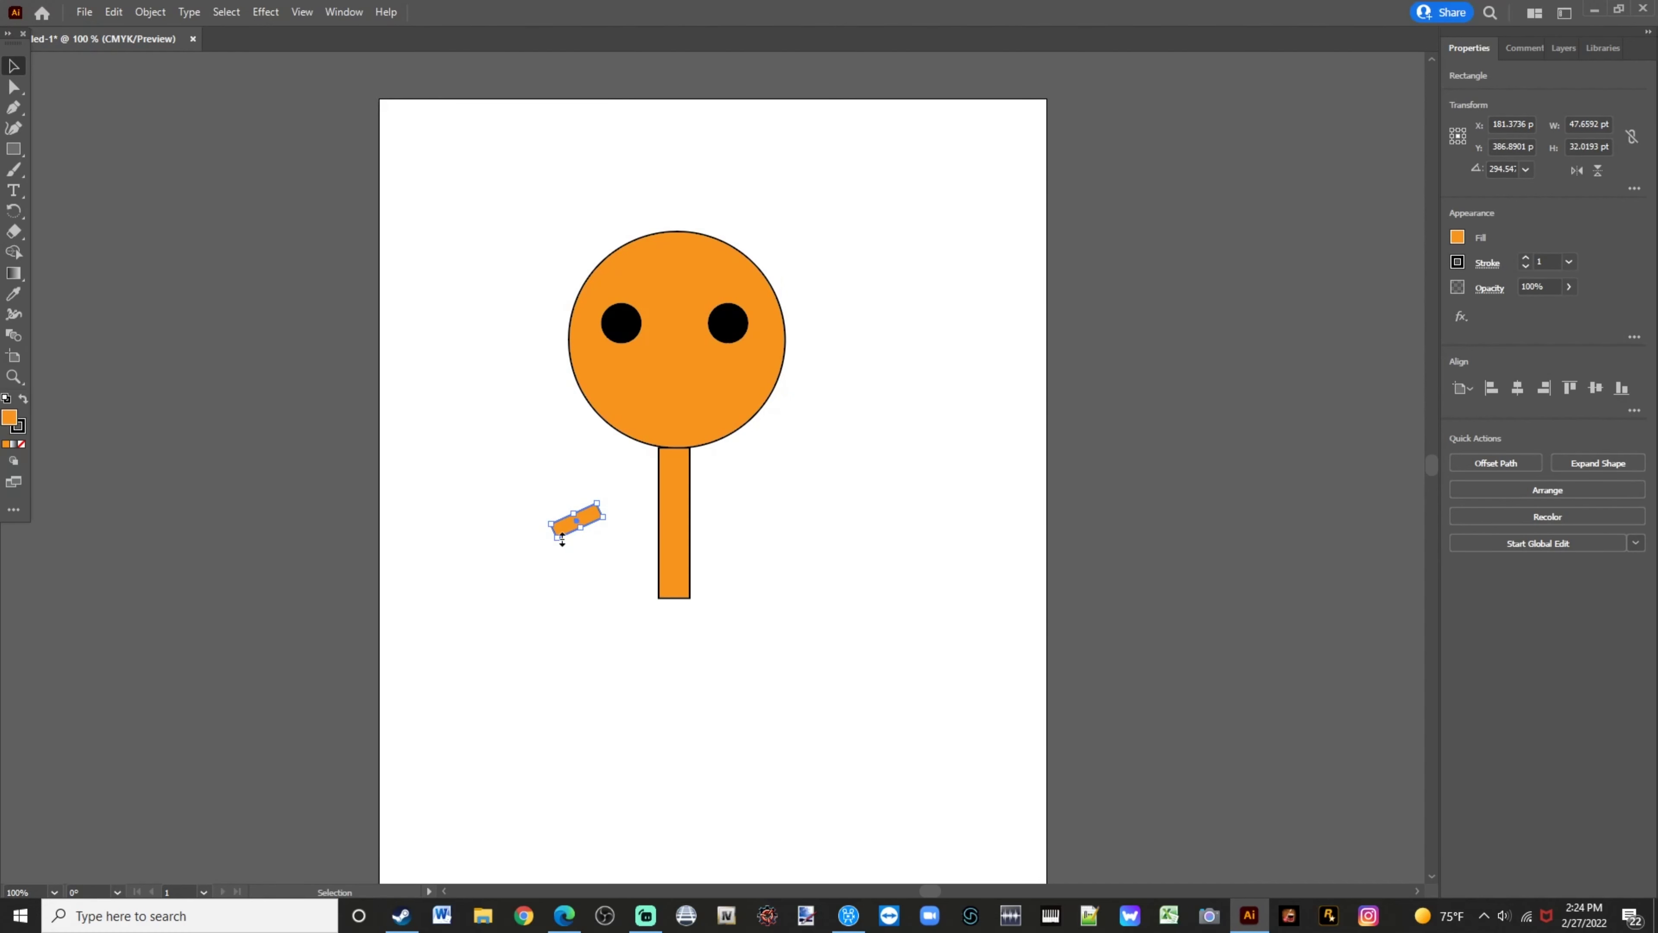
{"action": "left_click_drag", "start_coordinate": [555, 526], "coordinate": [610, 510]}
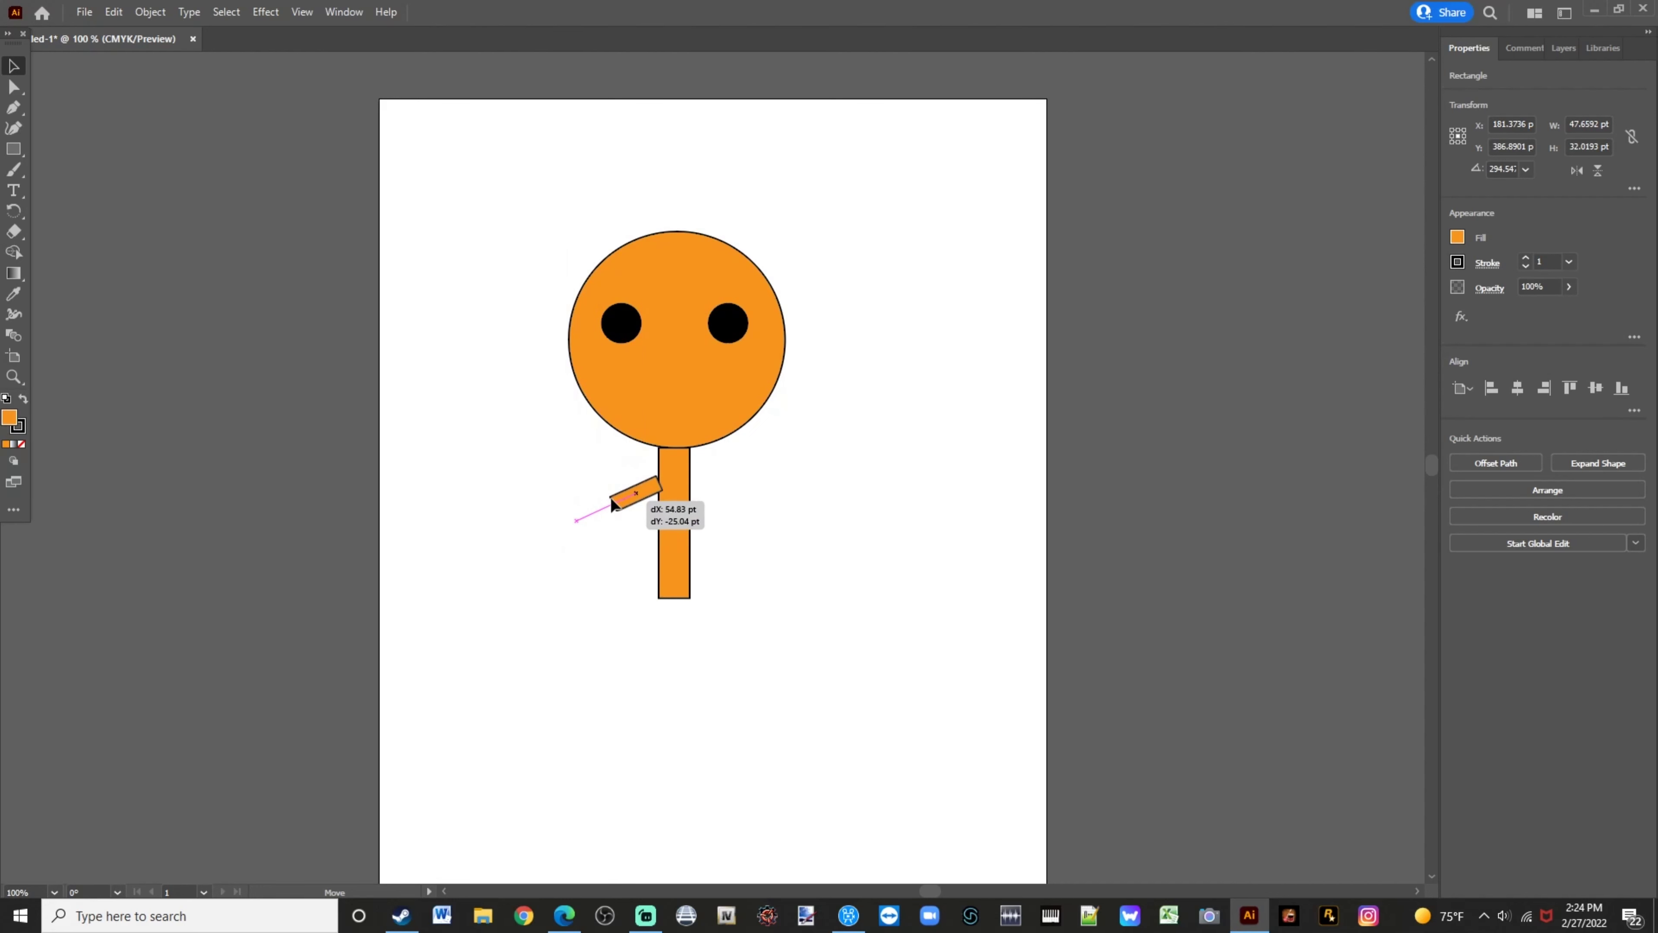
{"action": "left_click_drag", "start_coordinate": [610, 509], "coordinate": [613, 500]}
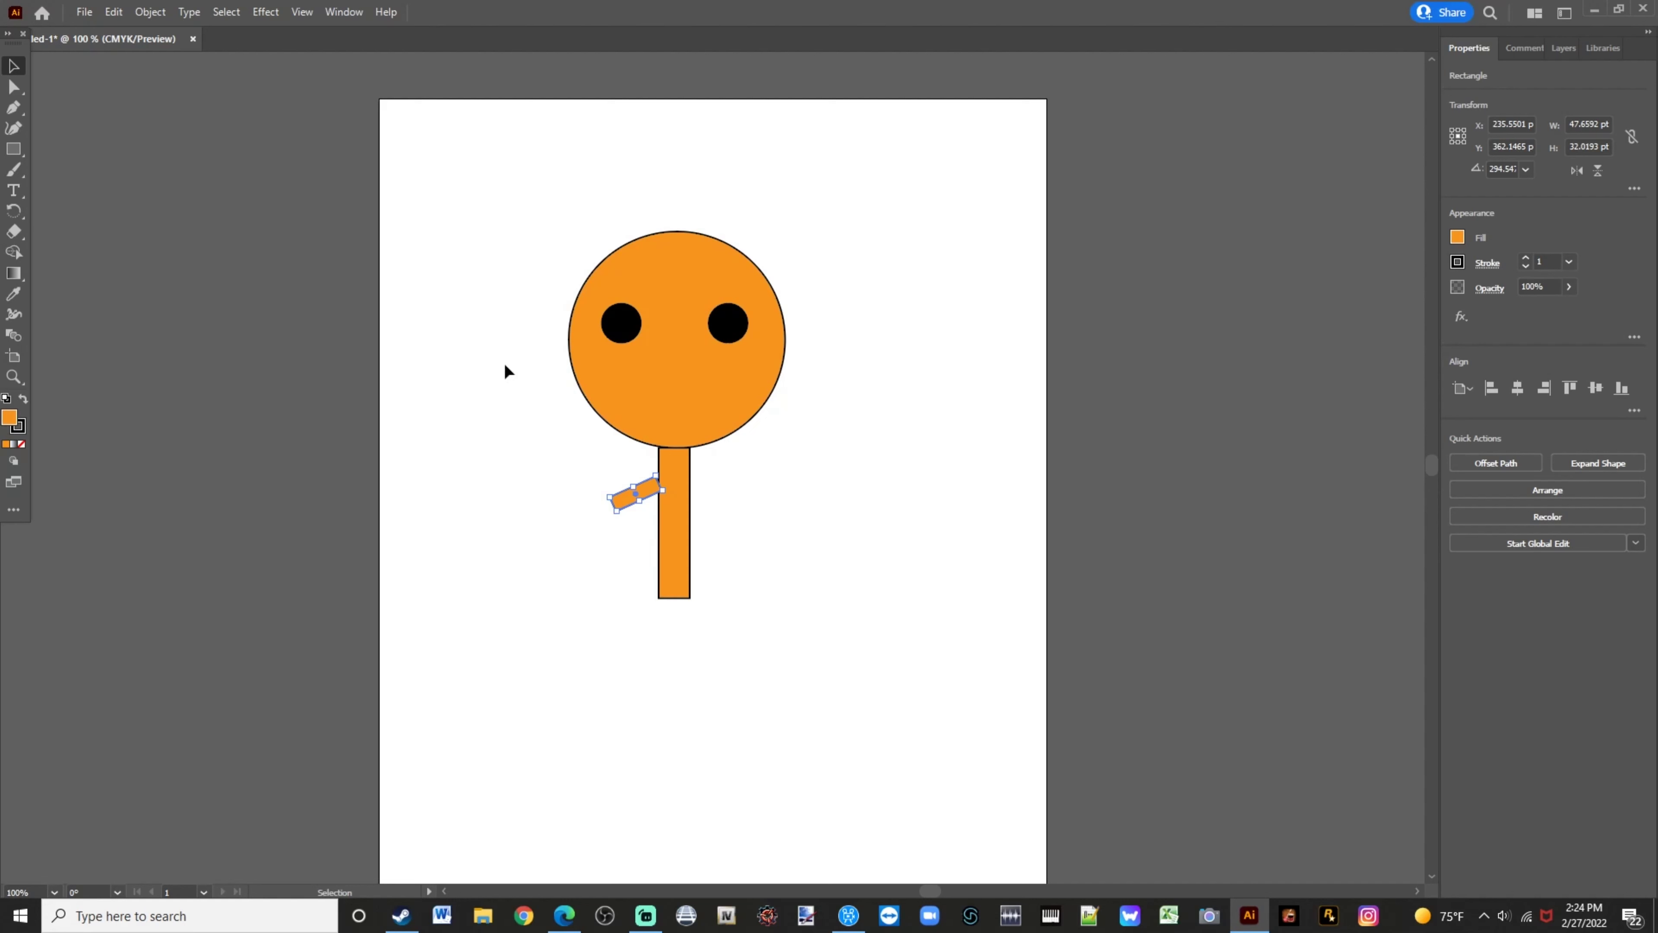
Adjust the left arm's position and stretch it longer toward the lower left
{"action": "left_click", "coordinate": [489, 188]}
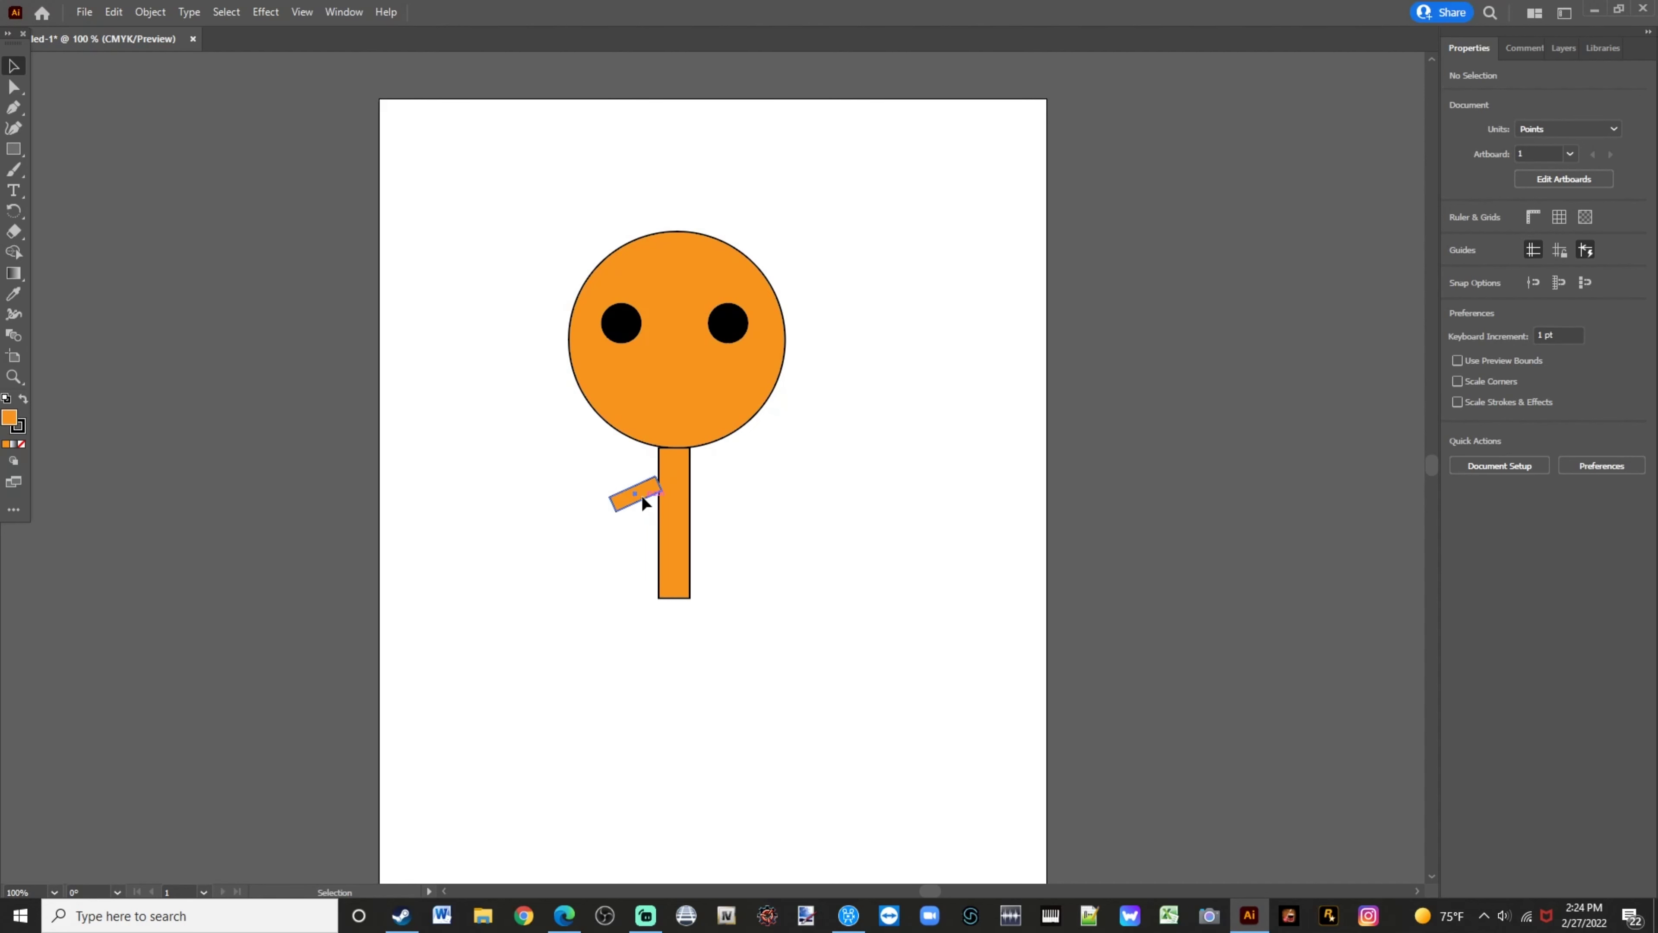
{"action": "left_click_drag", "start_coordinate": [642, 498], "coordinate": [636, 497]}
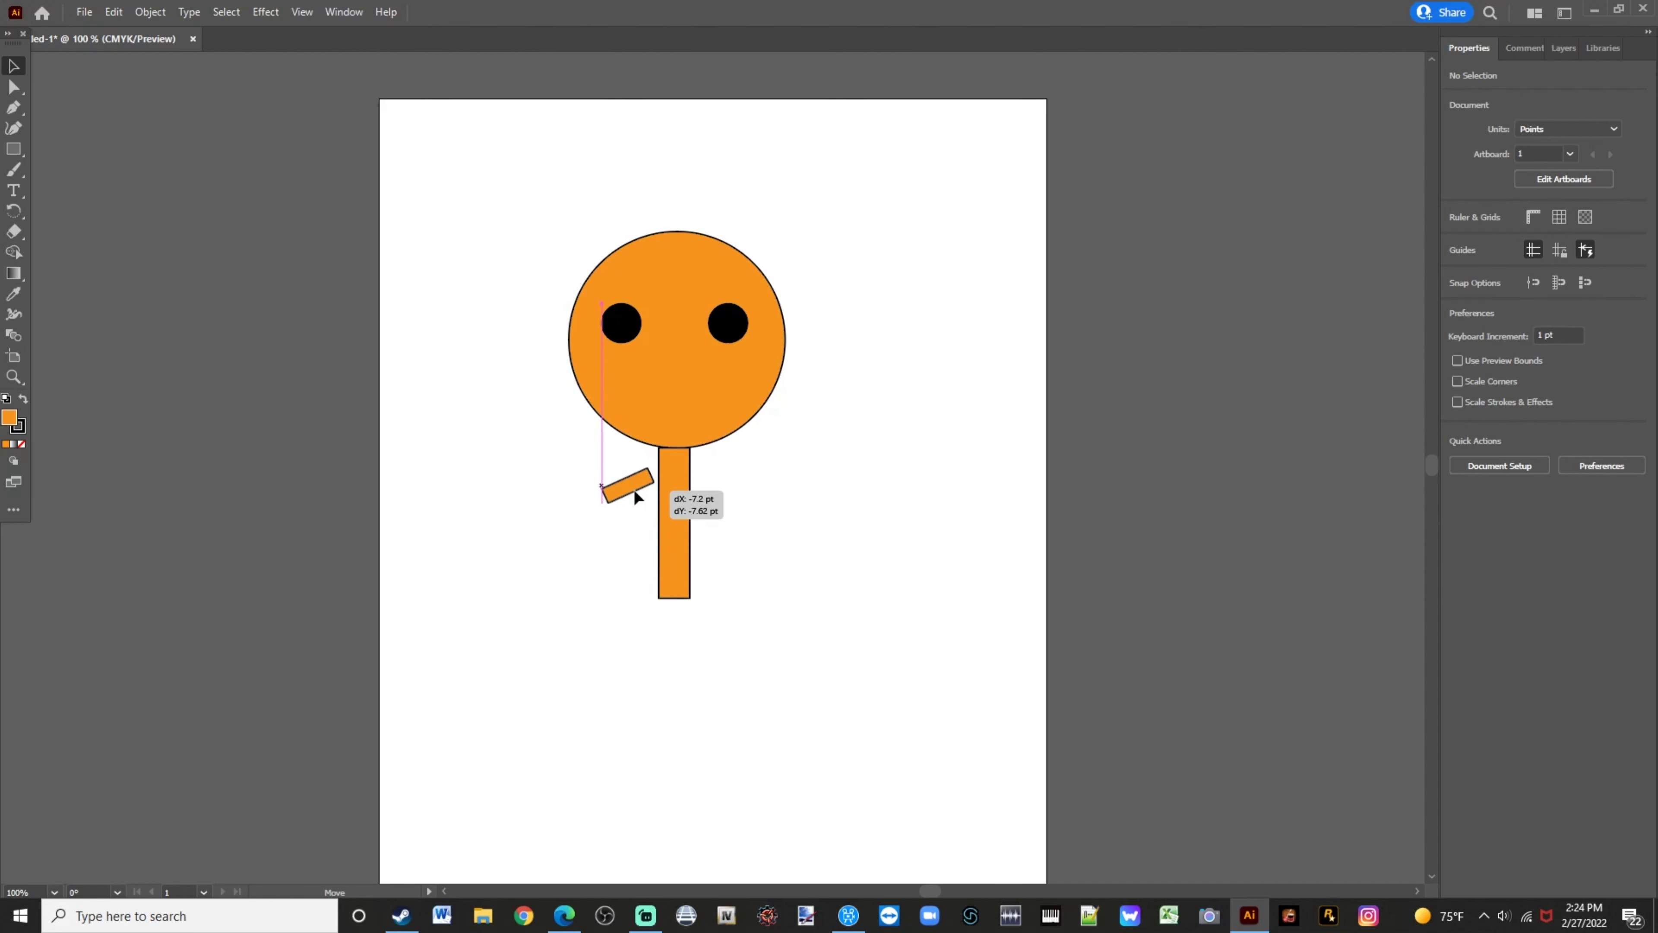
{"action": "left_click_drag", "start_coordinate": [635, 491], "coordinate": [637, 489]}
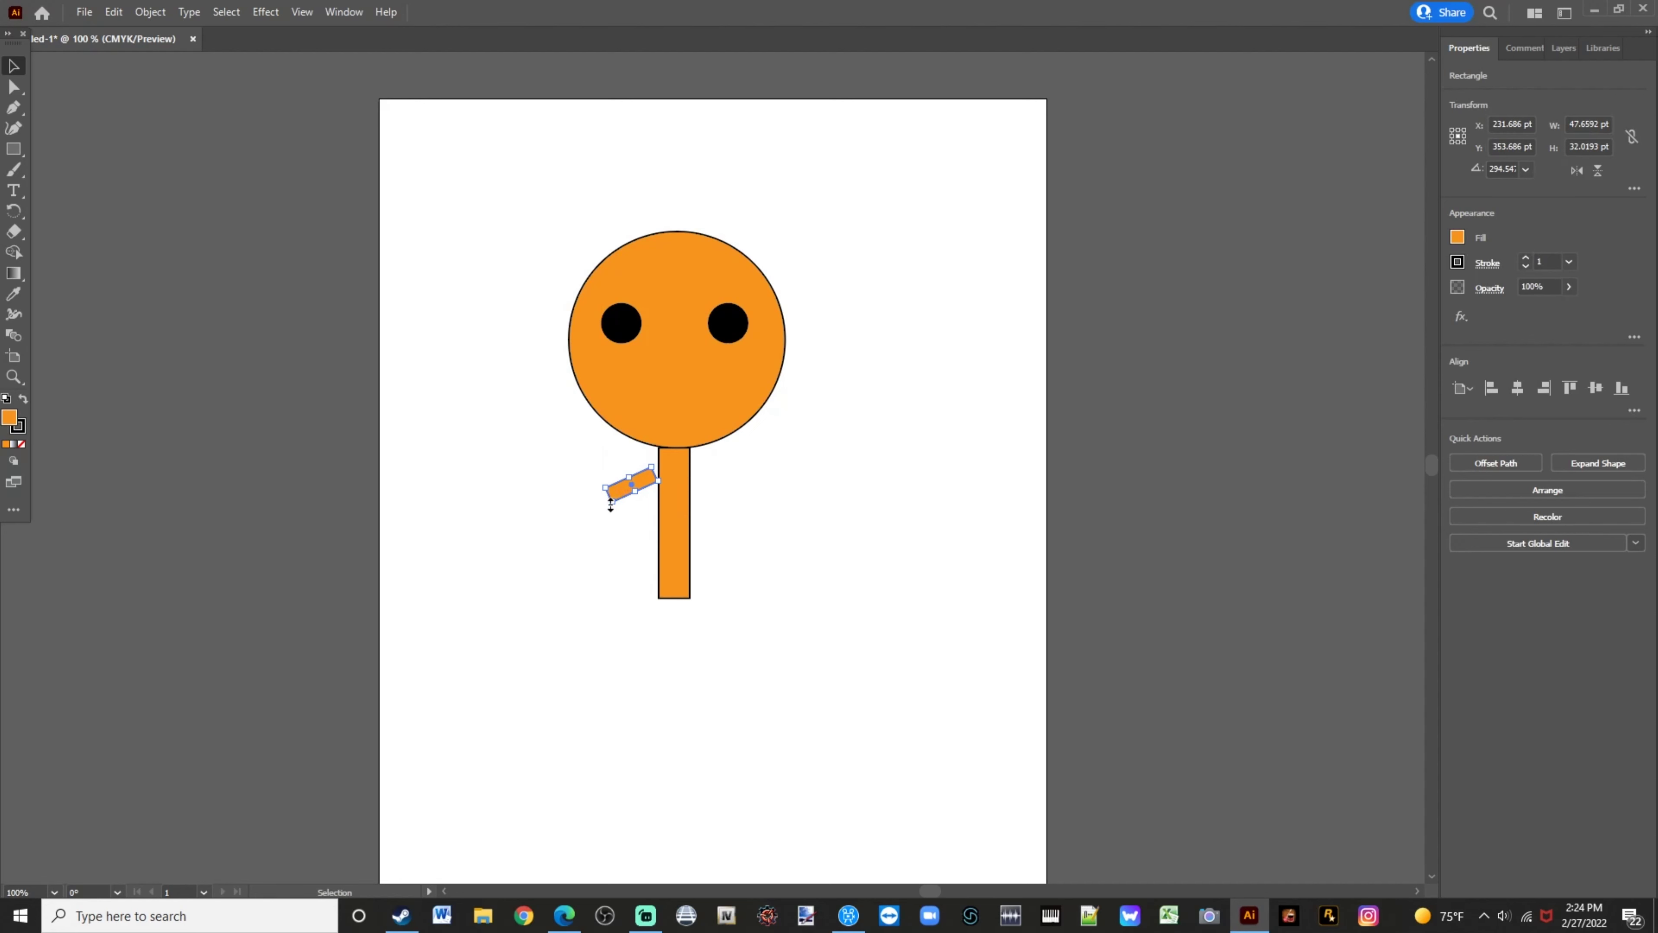
{"action": "left_click_drag", "start_coordinate": [611, 503], "coordinate": [582, 516]}
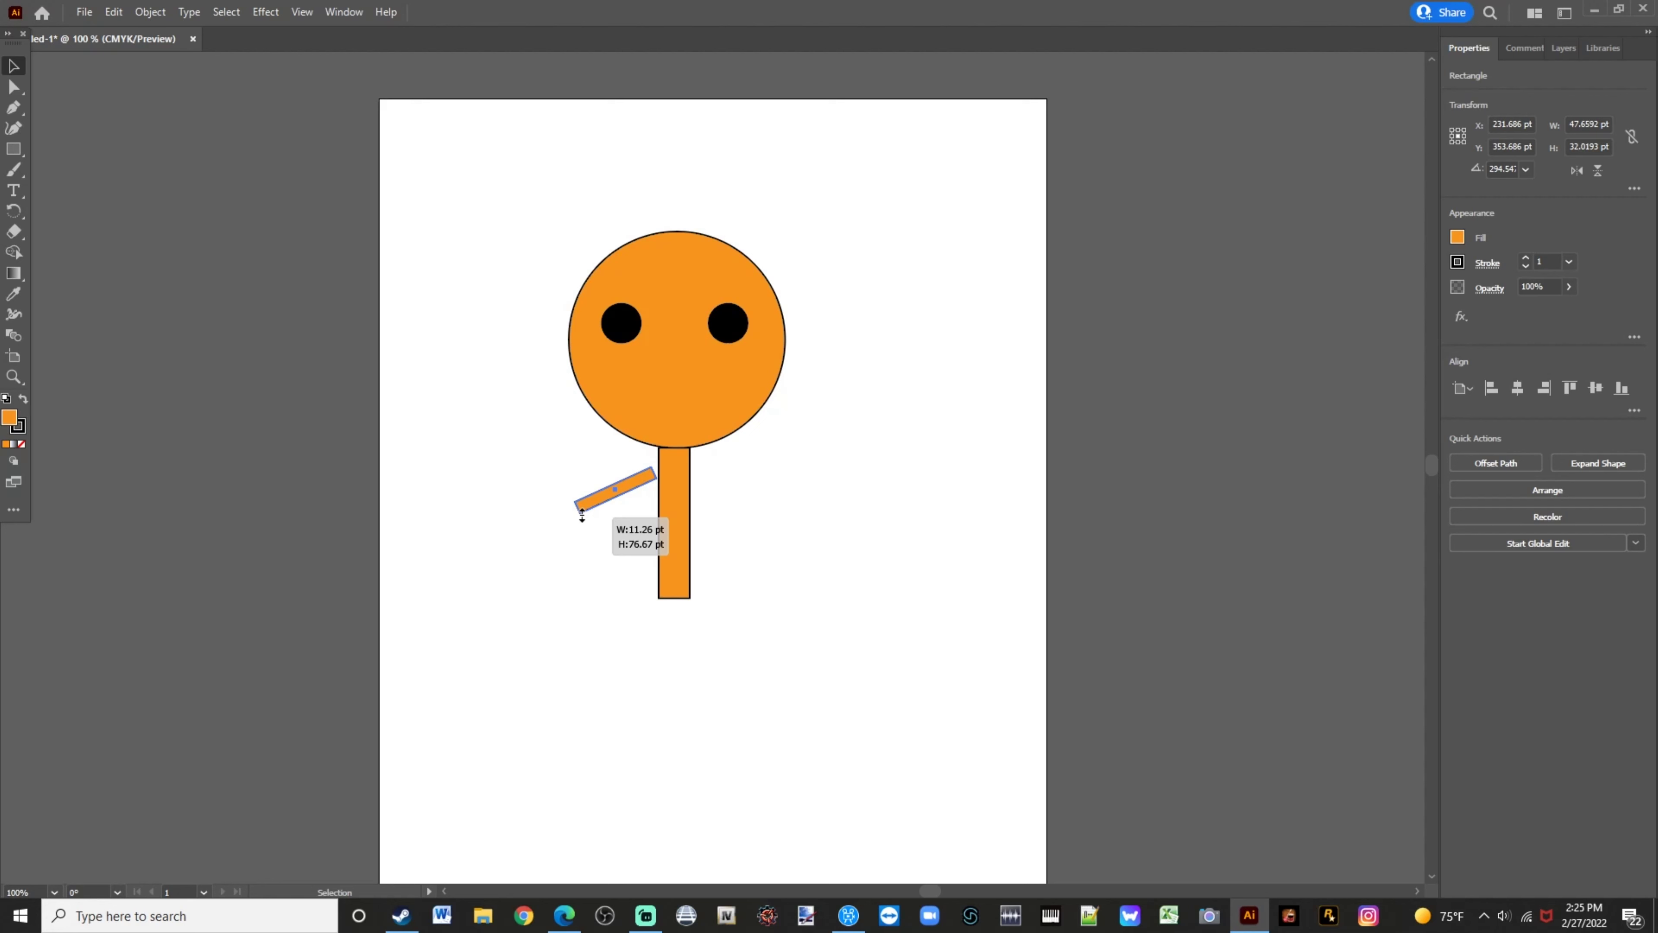
{"action": "left_click_drag", "start_coordinate": [582, 515], "coordinate": [581, 515]}
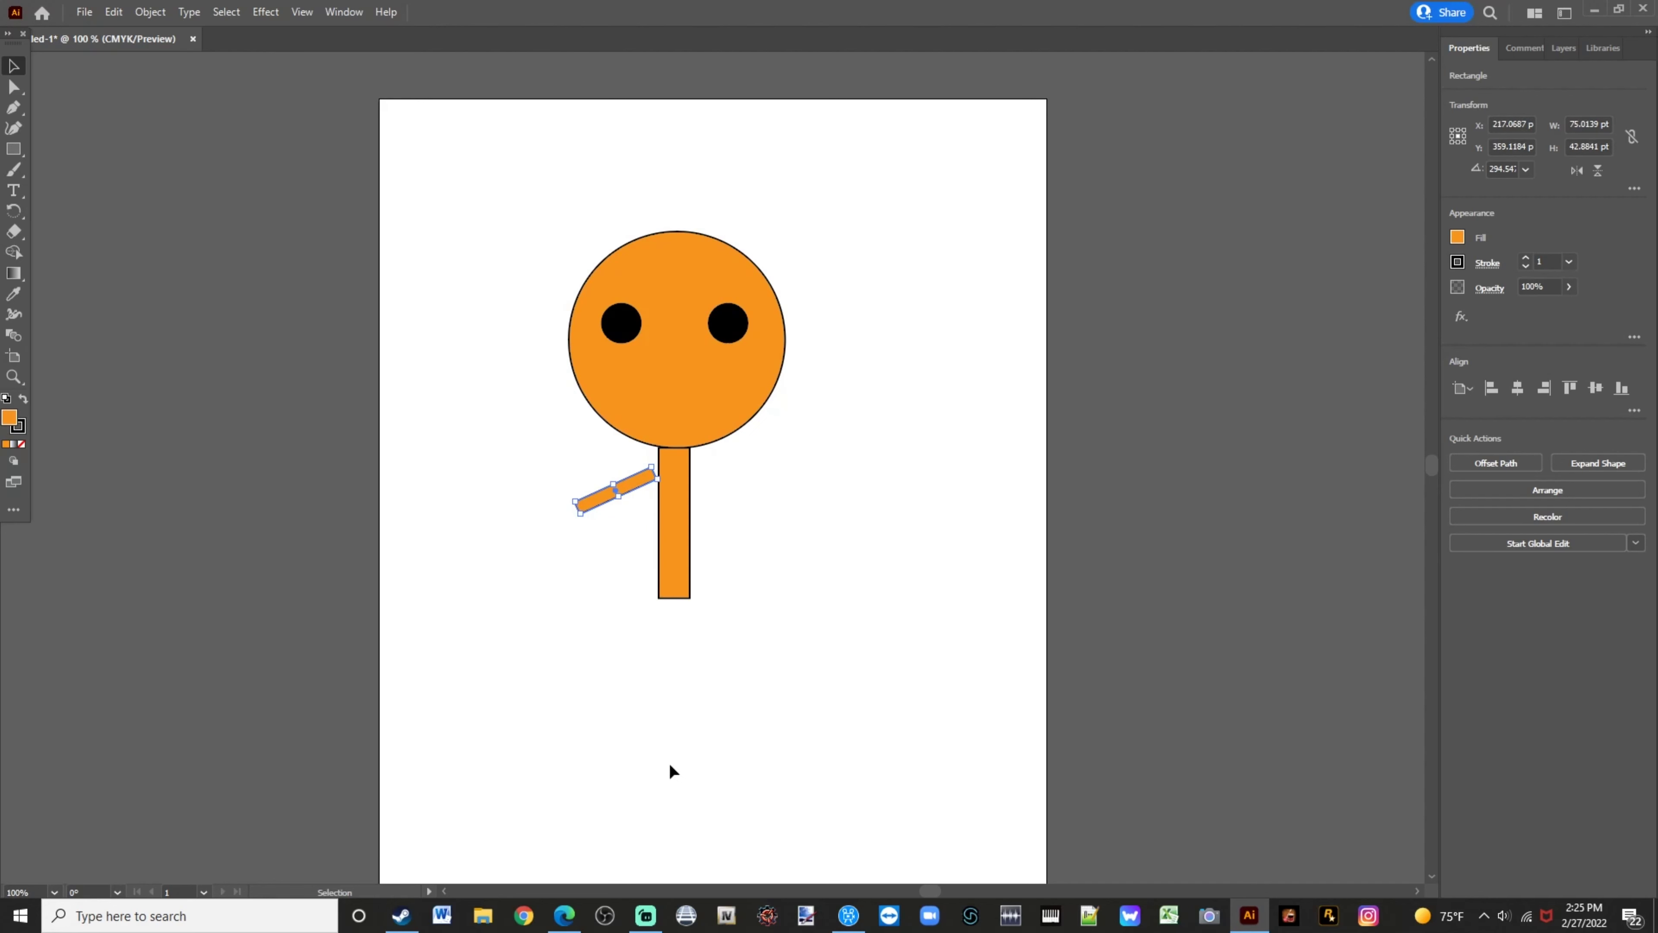
{"action": "key", "text": "a"}
Paste an arm duplicate on the body's right and angle it down and outward
{"action": "key", "text": "ctrl+v"}
{"action": "key", "text": "v"}
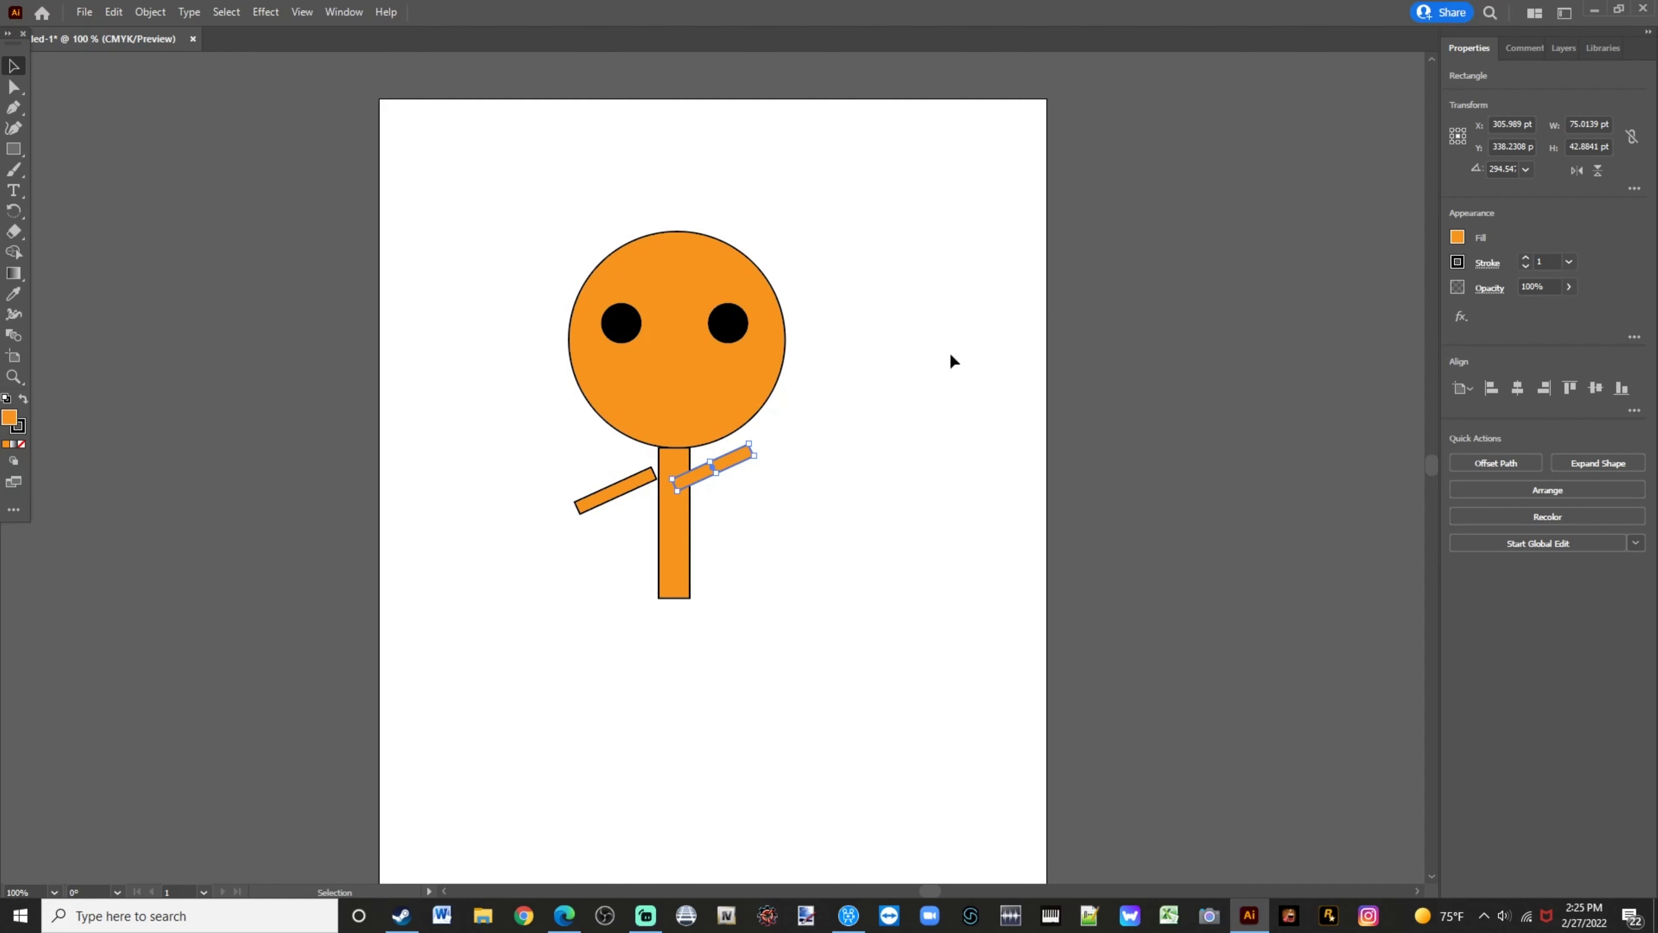
{"action": "left_click_drag", "start_coordinate": [751, 460], "coordinate": [731, 516]}
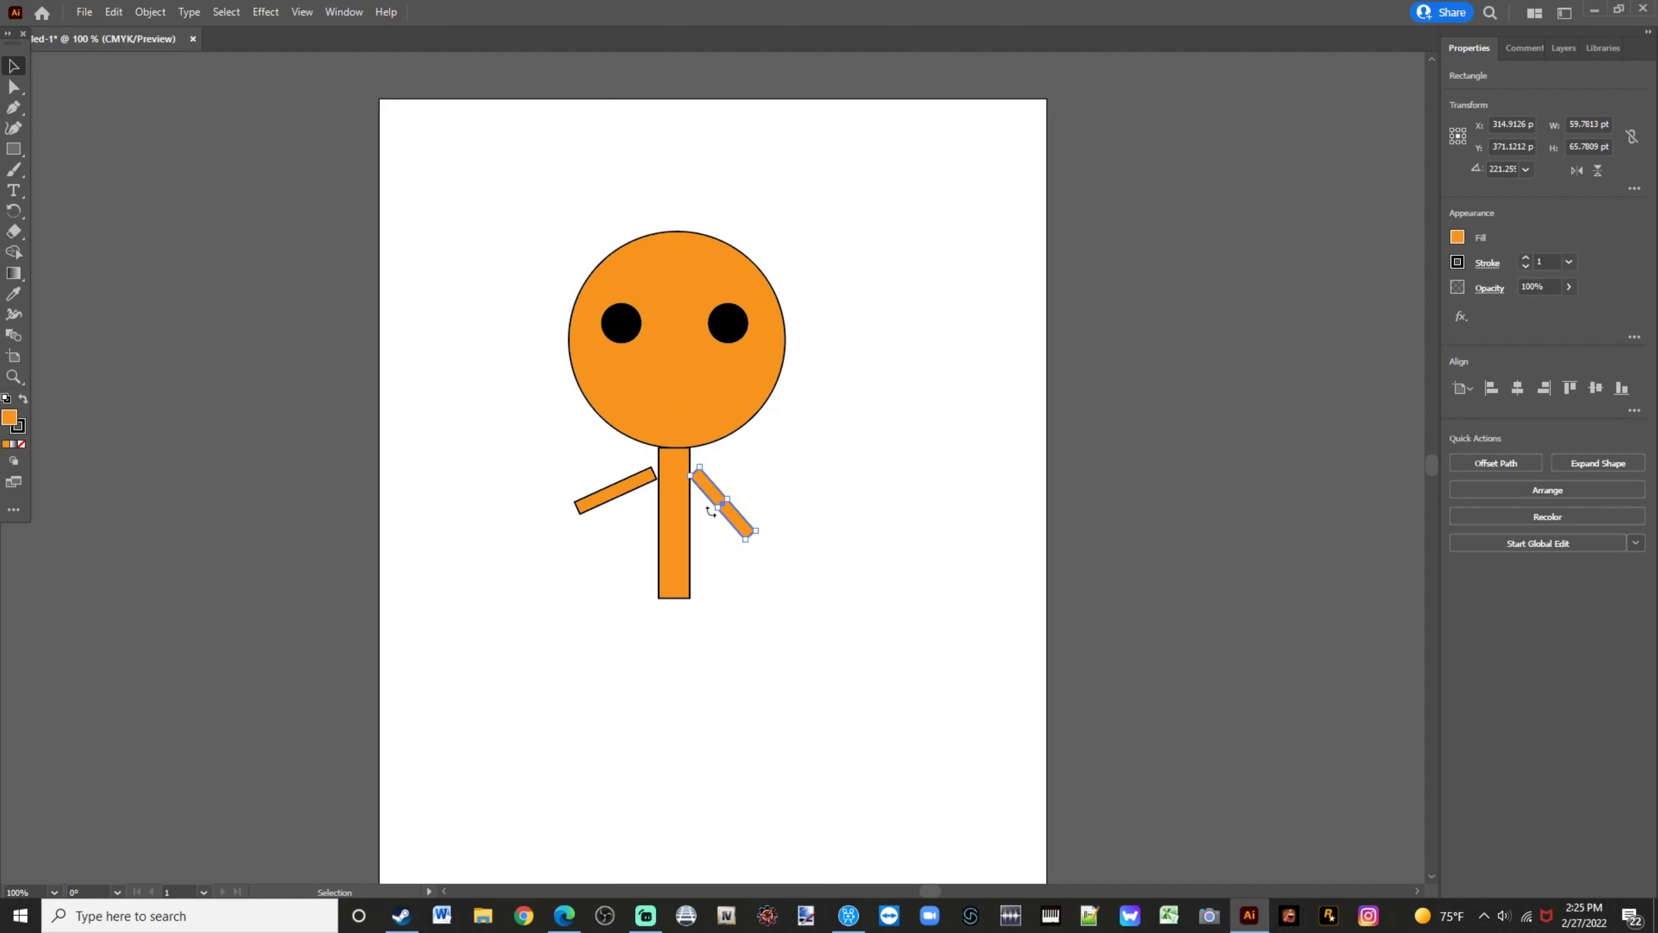
Lower the left arm slightly and paste another arm copy for the legs
{"action": "left_click", "coordinate": [609, 505]}
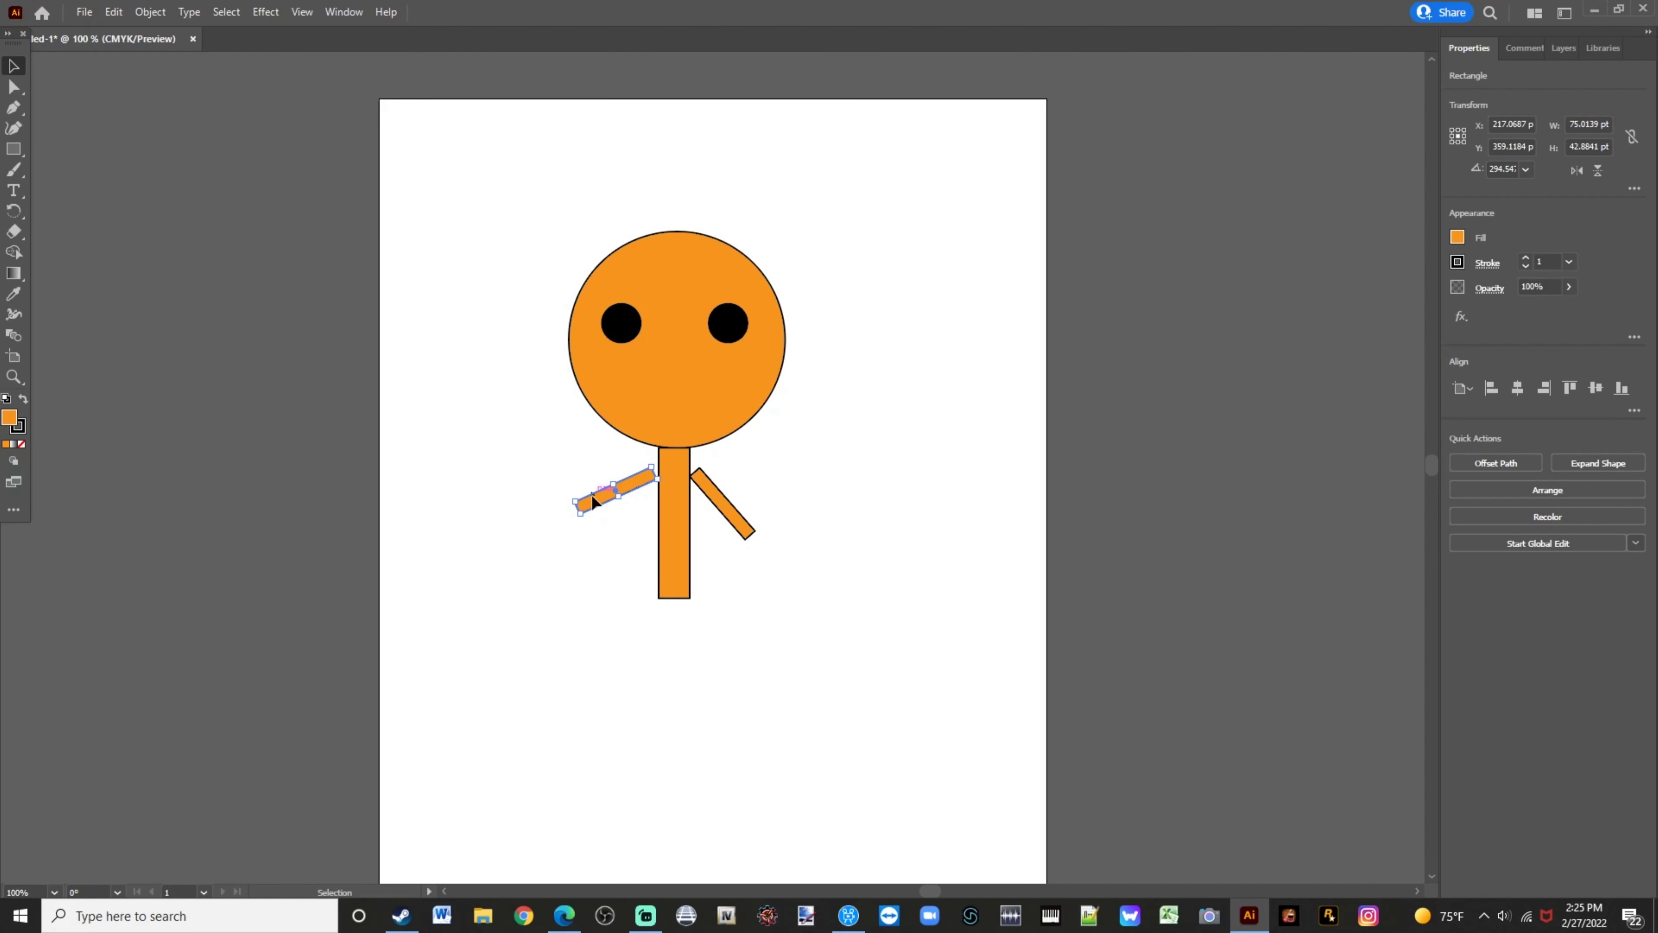
{"action": "left_click_drag", "start_coordinate": [593, 501], "coordinate": [590, 508]}
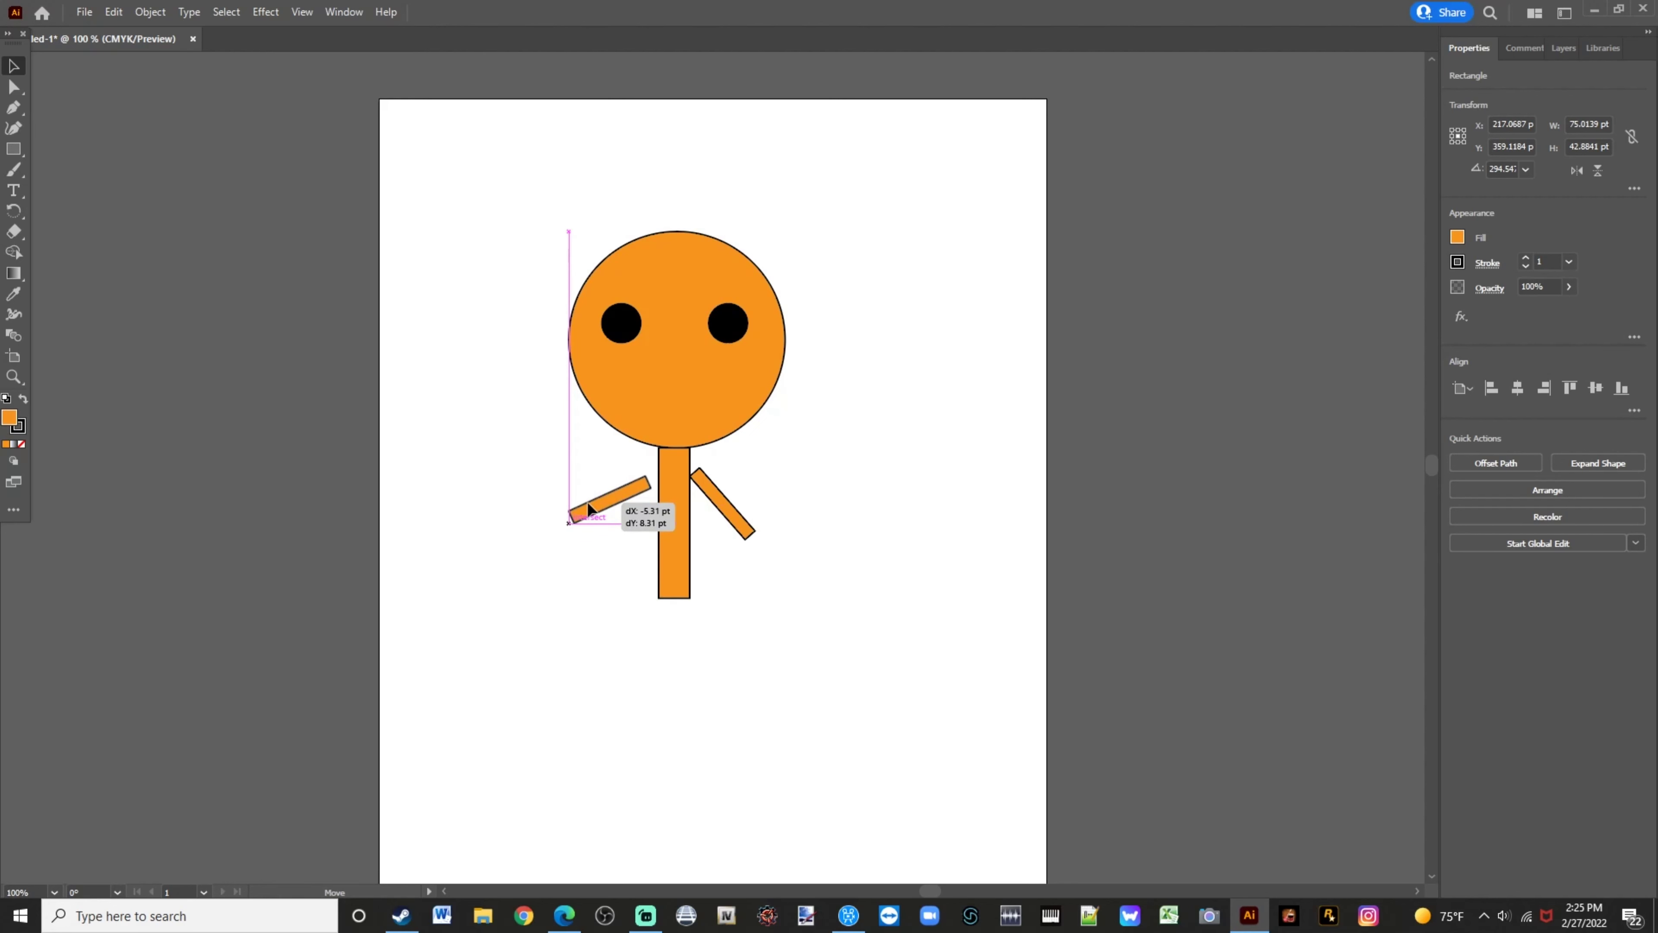
{"action": "left_click_drag", "start_coordinate": [590, 508], "coordinate": [591, 509]}
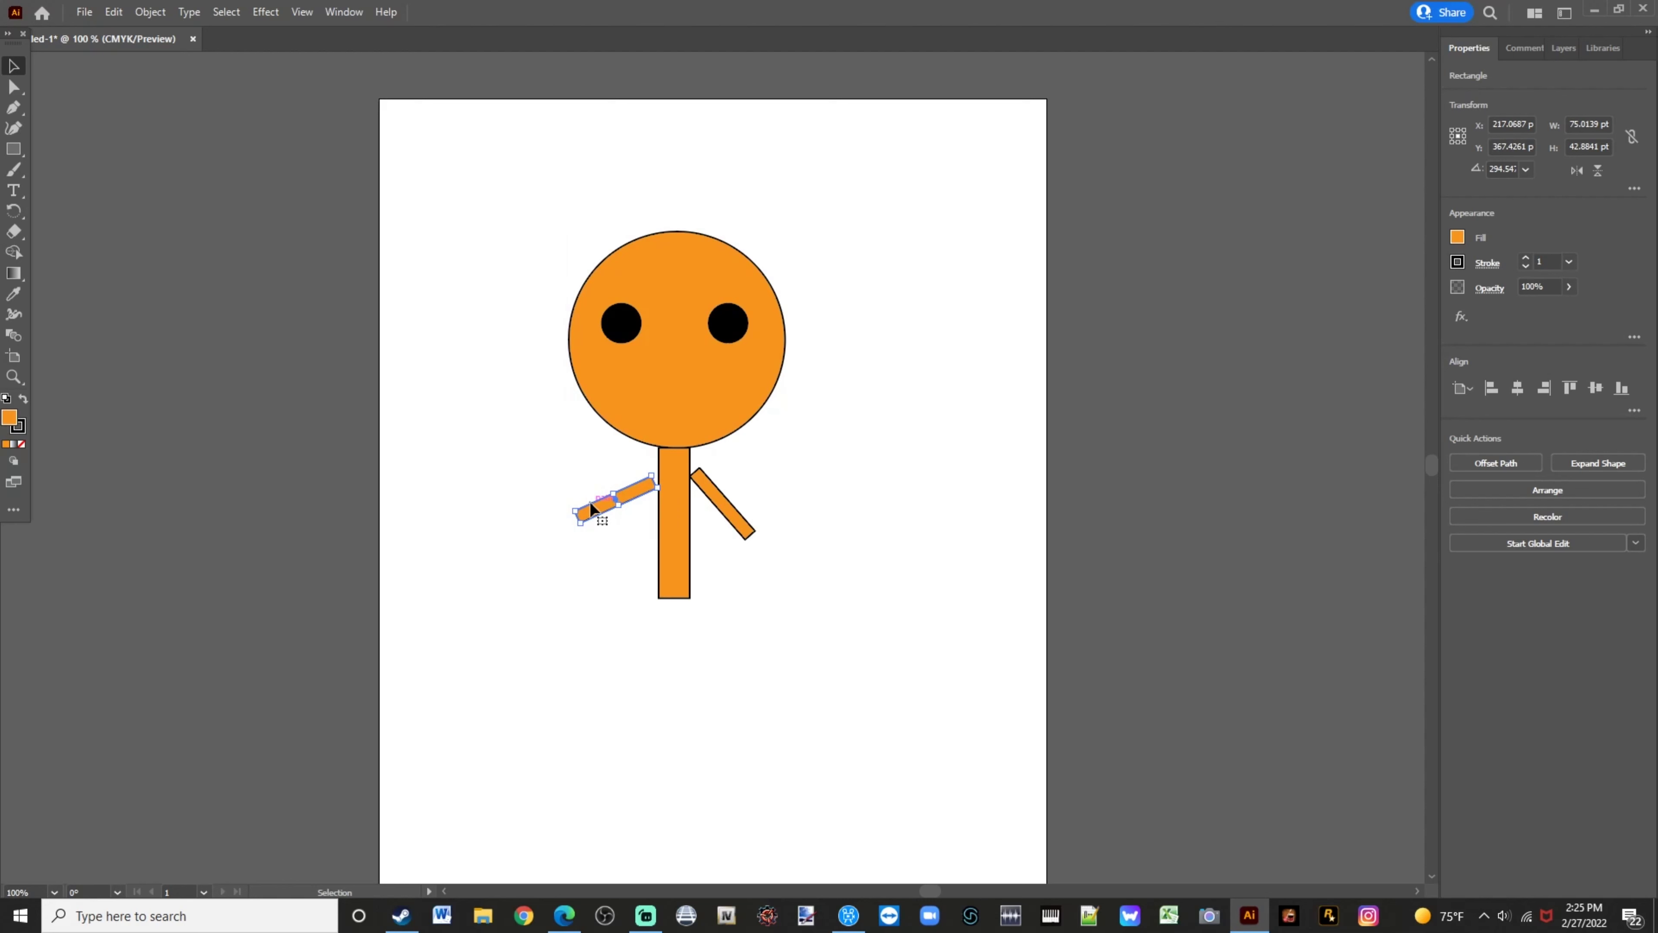
{"action": "left_click", "coordinate": [442, 508]}
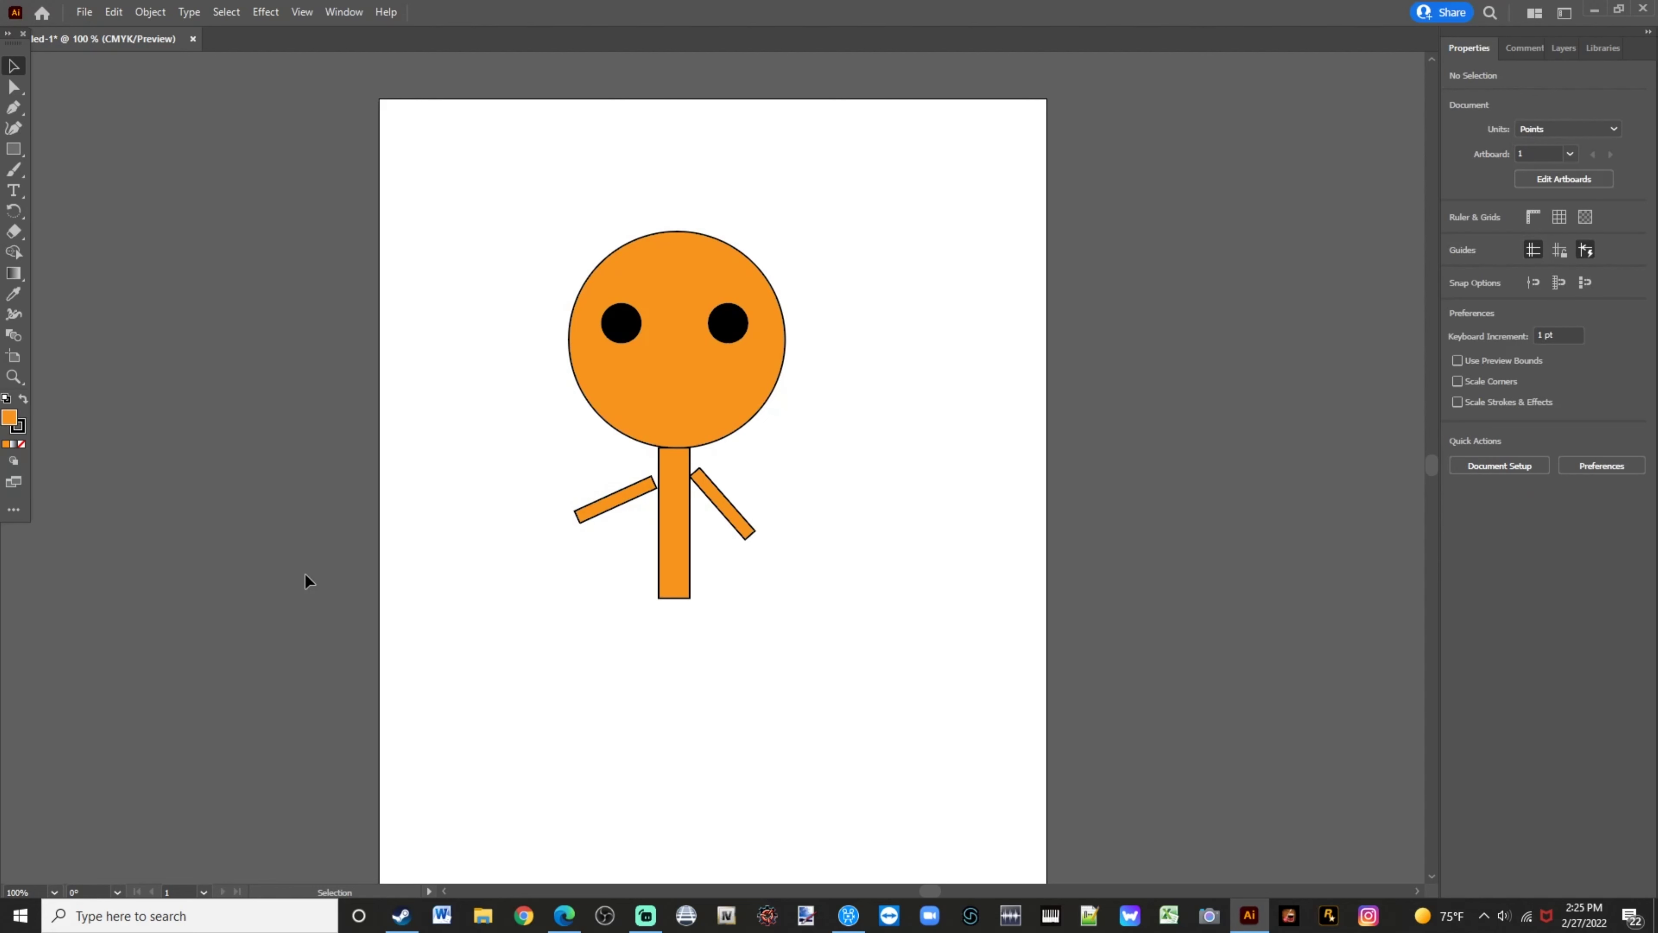
{"action": "key", "text": "a"}
{"action": "key", "text": "ctrl+v"}
{"action": "key", "text": "v"}
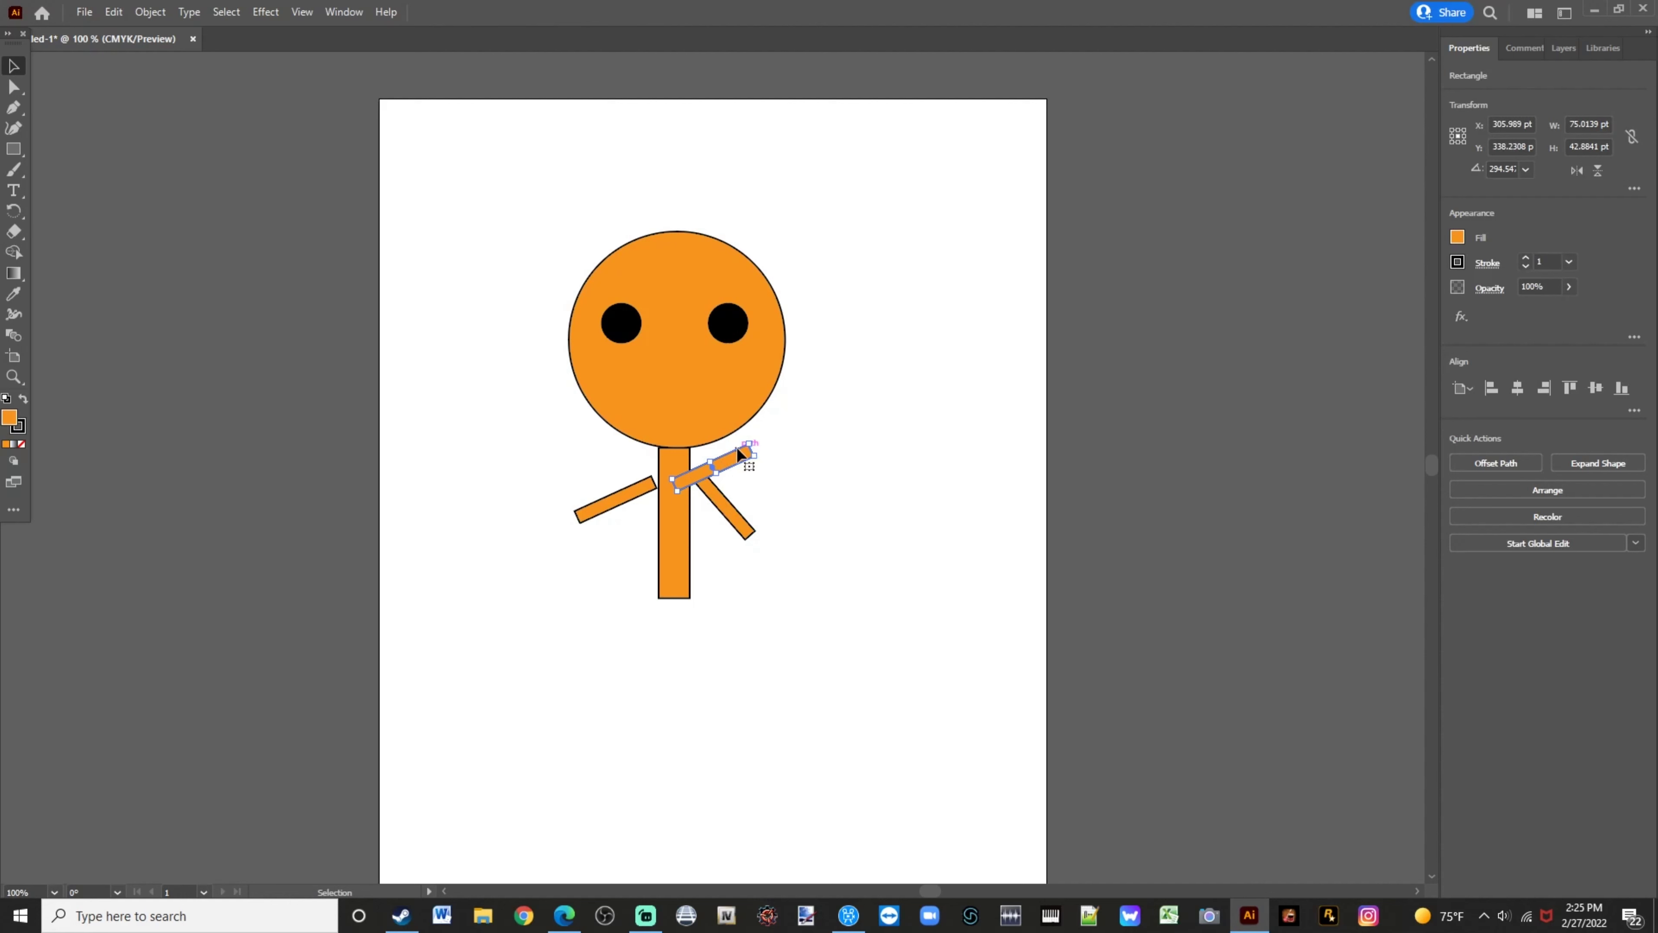
Move the arm copy below the body and rotate it upright as the first leg
{"action": "left_click_drag", "start_coordinate": [740, 454], "coordinate": [661, 615]}
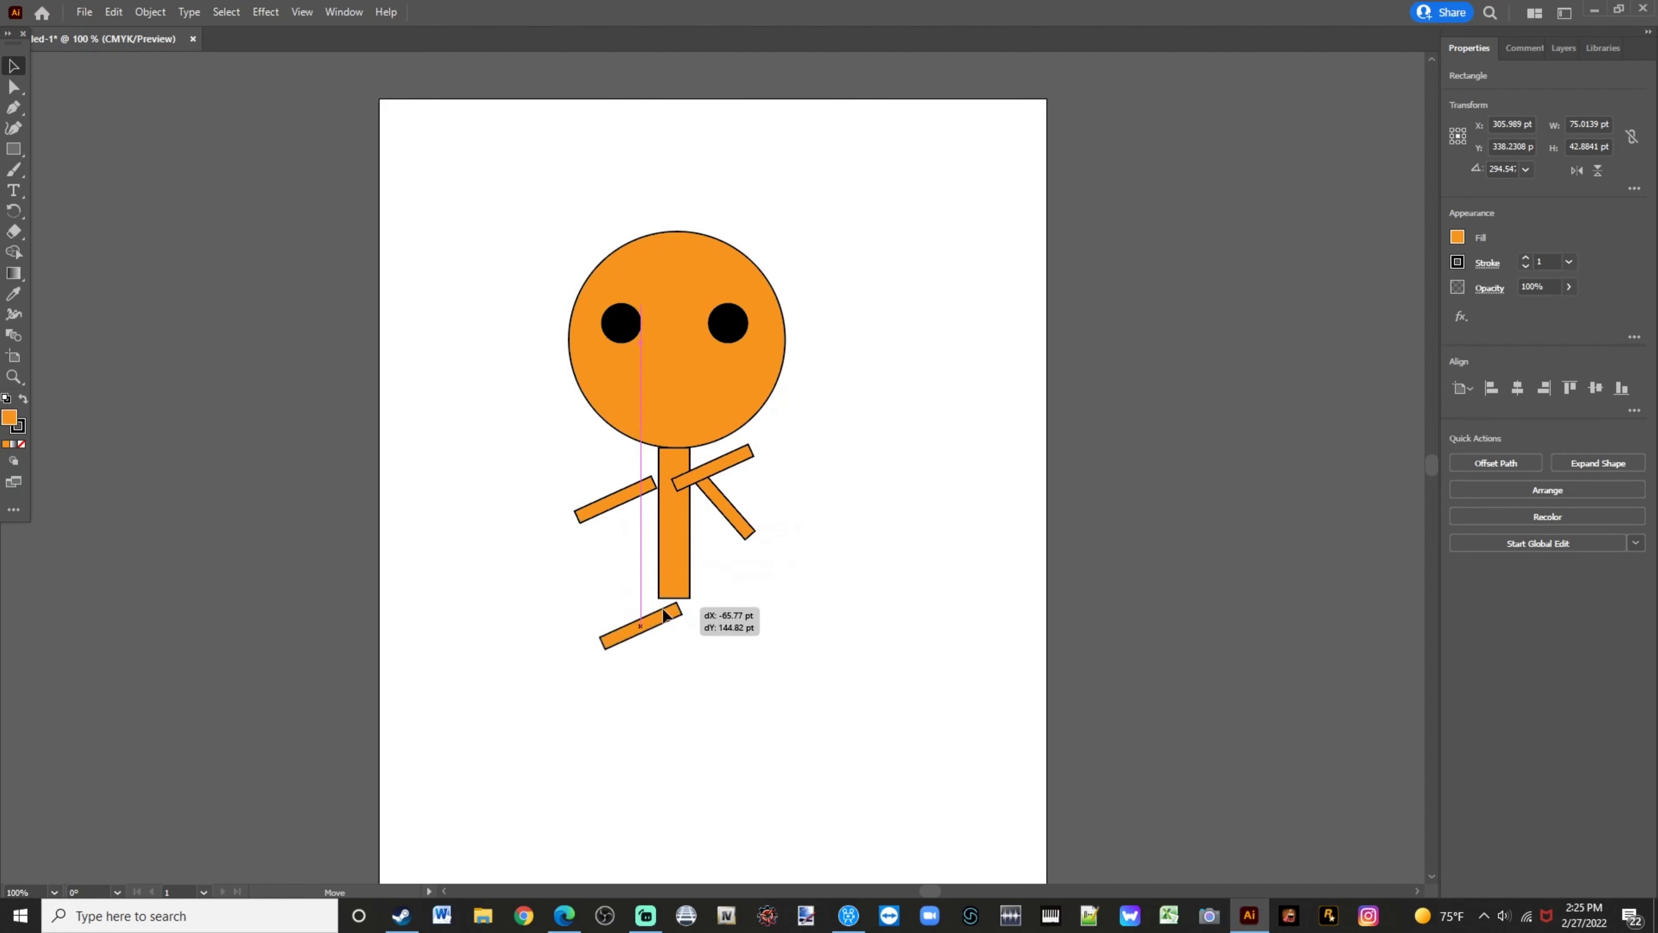
{"action": "left_click_drag", "start_coordinate": [660, 615], "coordinate": [472, 675]}
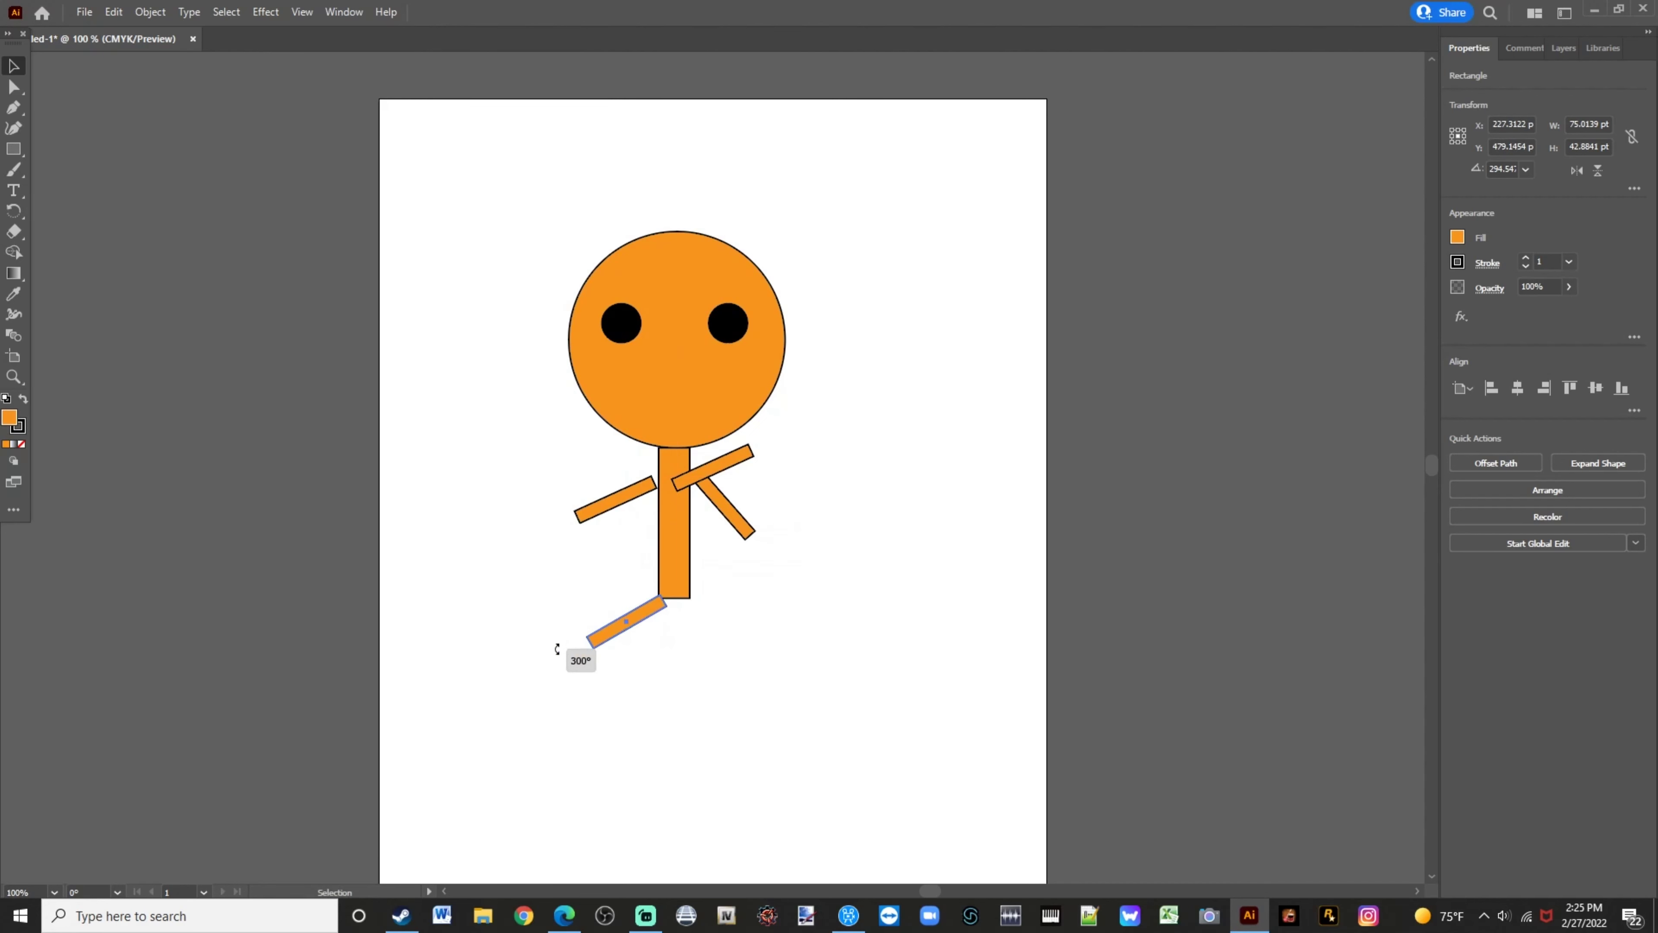
{"action": "mouse_move", "coordinate": [472, 675]}
{"action": "left_mouse_down"}
{"action": "mouse_move", "coordinate": [496, 848]}
{"action": "mouse_move", "coordinate": [600, 816]}
{"action": "left_mouse_up"}
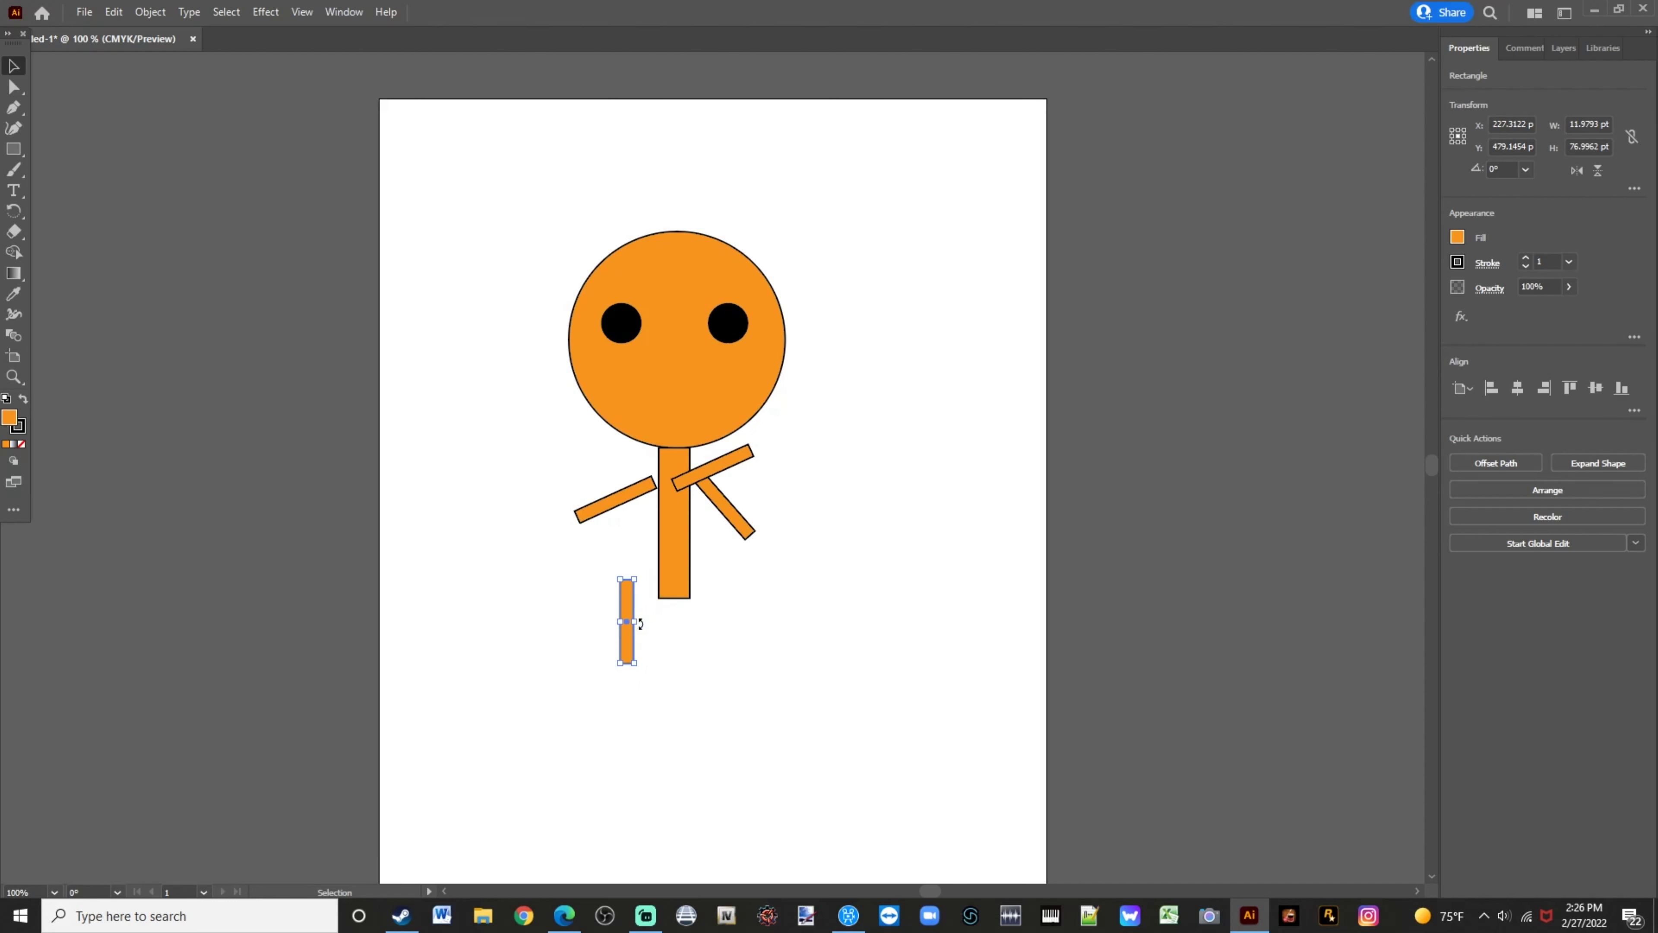
{"action": "left_click_drag", "start_coordinate": [624, 621], "coordinate": [662, 644]}
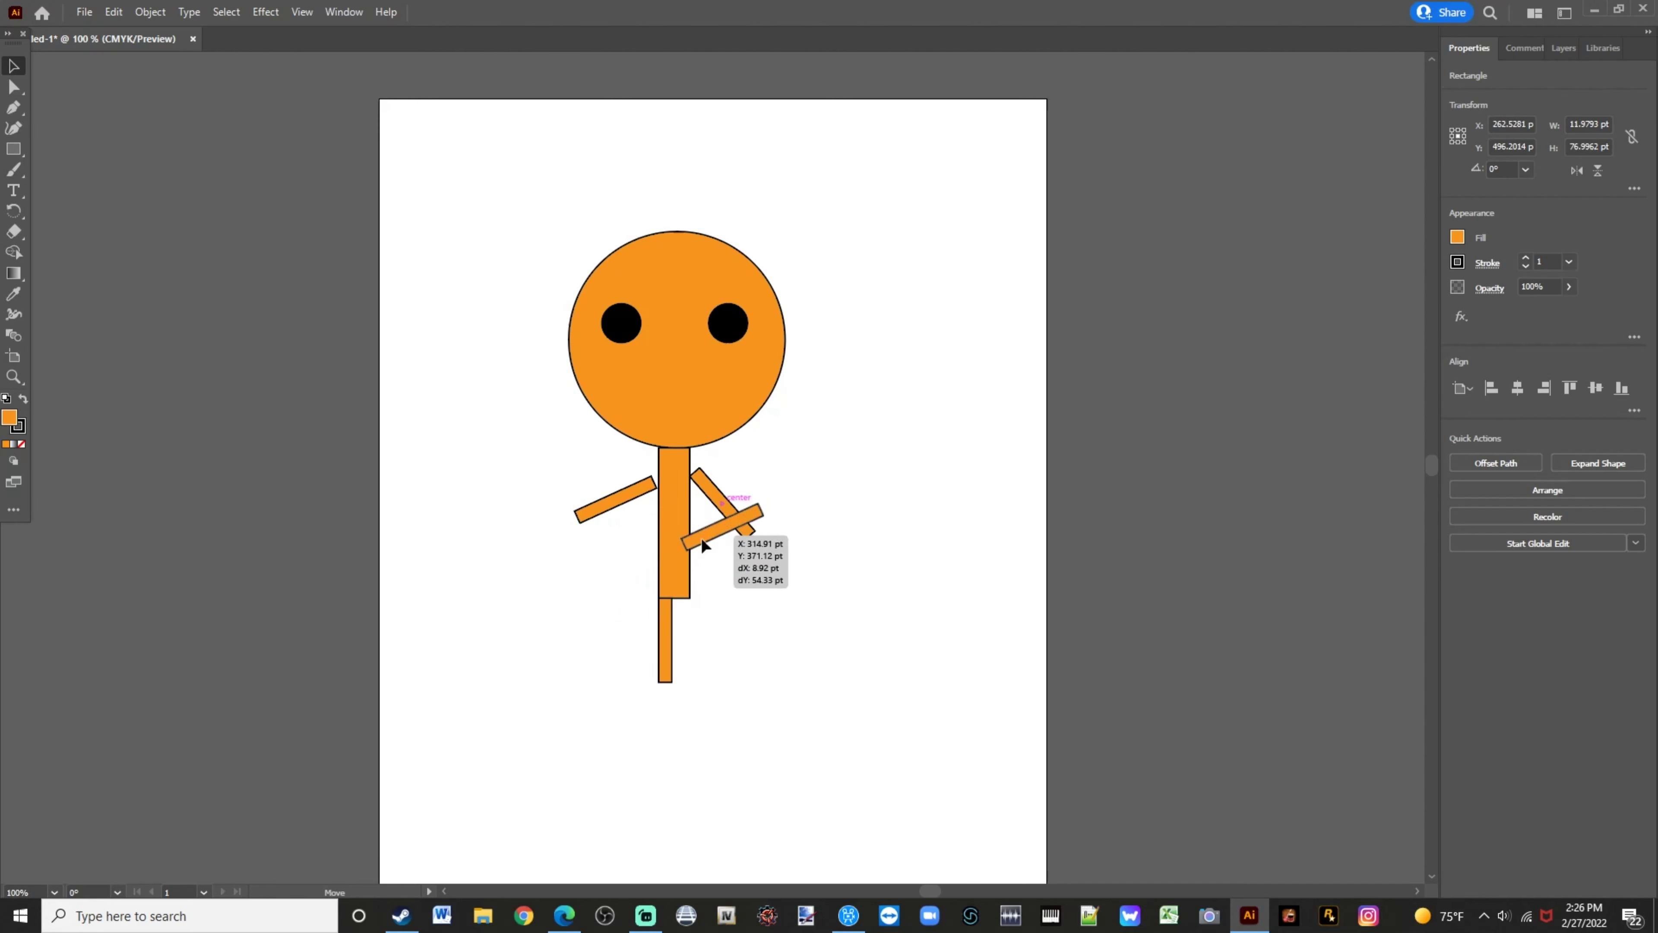
Duplicate a limb piece and stand it upright beside the first leg
{"action": "mouse_move", "coordinate": [692, 484]}
{"action": "left_mouse_down"}
{"action": "mouse_move", "coordinate": [696, 617]}
{"action": "mouse_move", "coordinate": [707, 593]}
{"action": "left_mouse_up"}
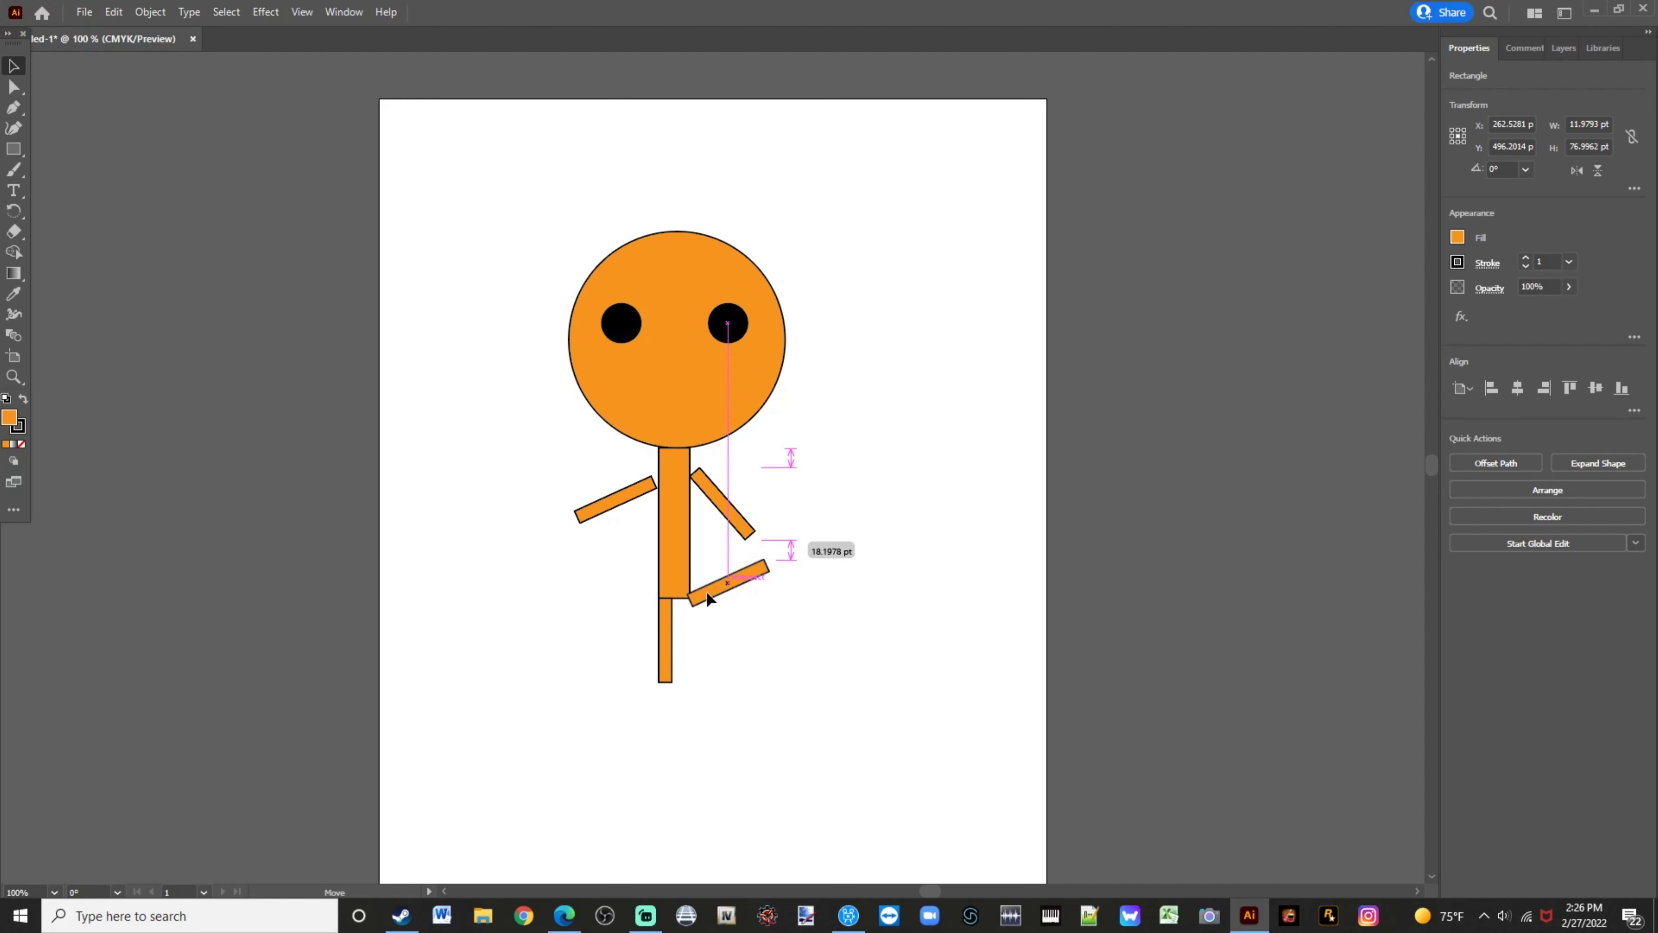
{"action": "left_click_drag", "start_coordinate": [705, 593], "coordinate": [716, 633]}
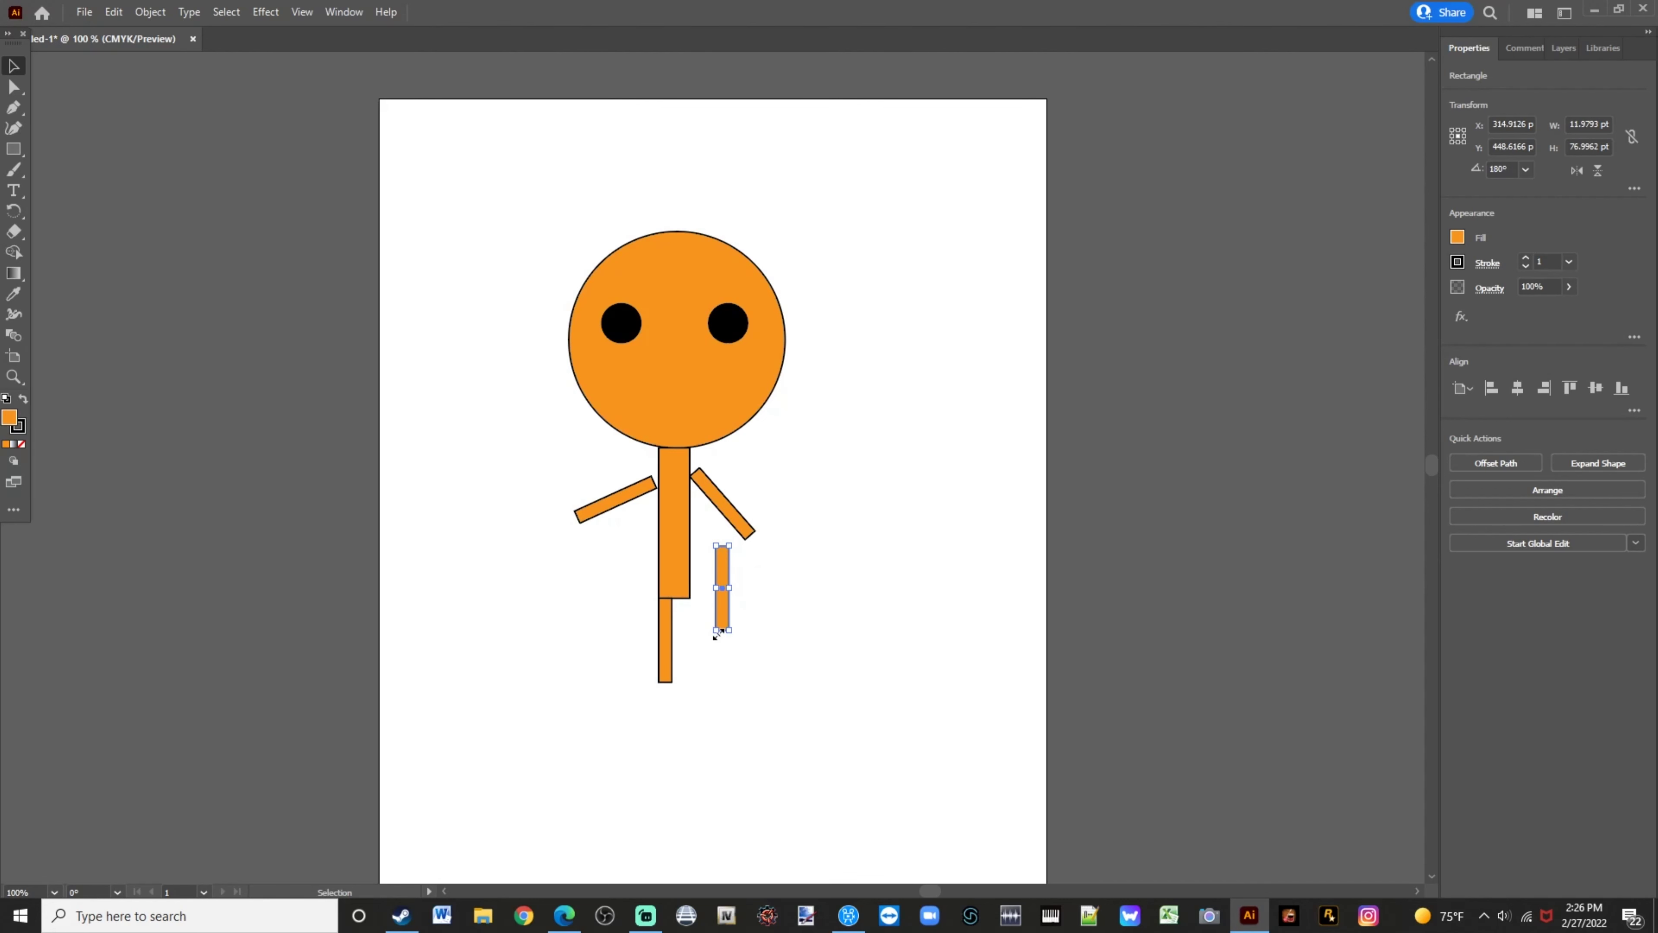
{"action": "left_click_drag", "start_coordinate": [722, 596], "coordinate": [685, 651]}
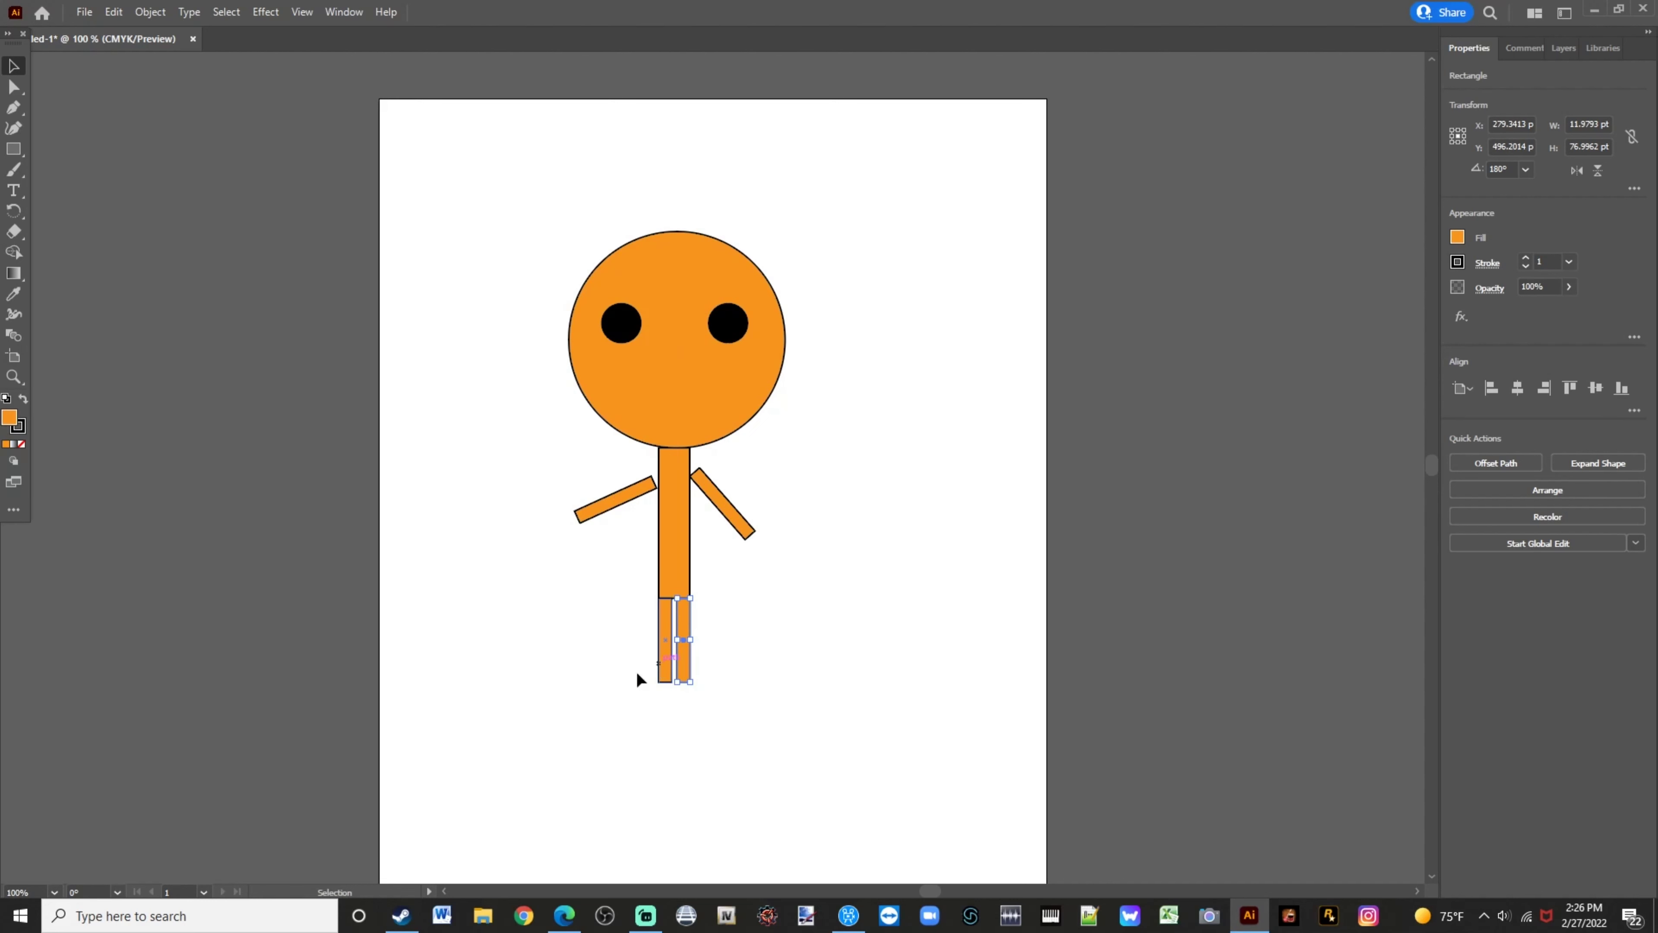
{"action": "left_click", "coordinate": [588, 689]}
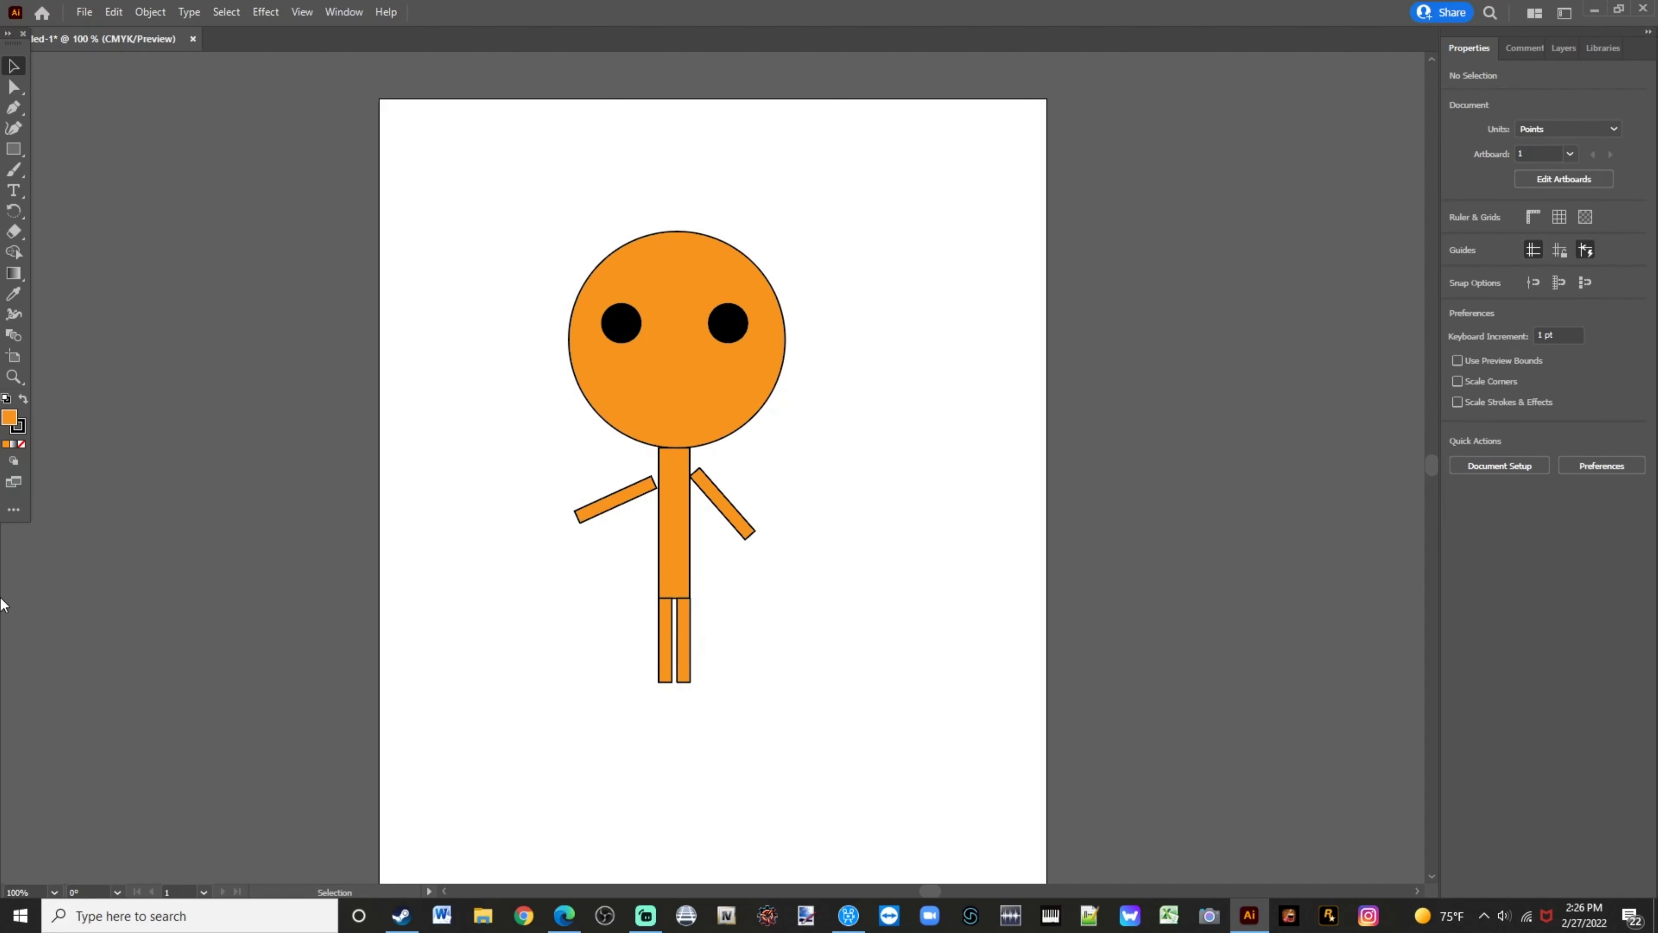
Draw a small orange circle, about 103.6 pt wide, left of the head with the Ellipse tool
{"action": "left_click", "coordinate": [6, 149]}
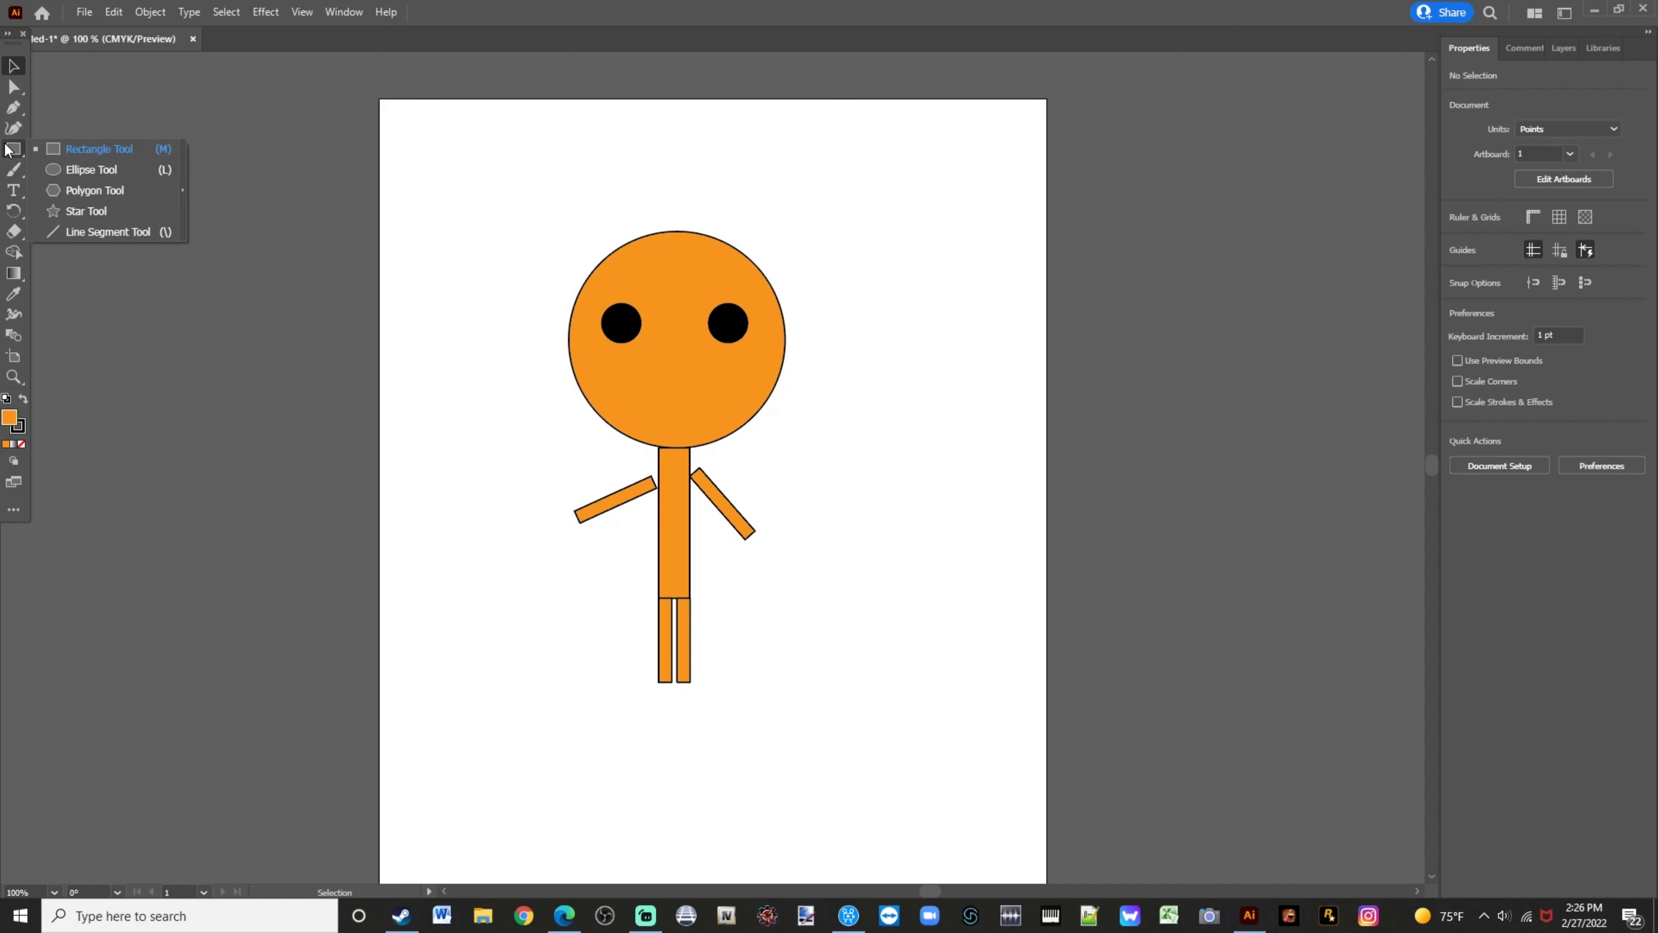
{"action": "left_click", "coordinate": [46, 175]}
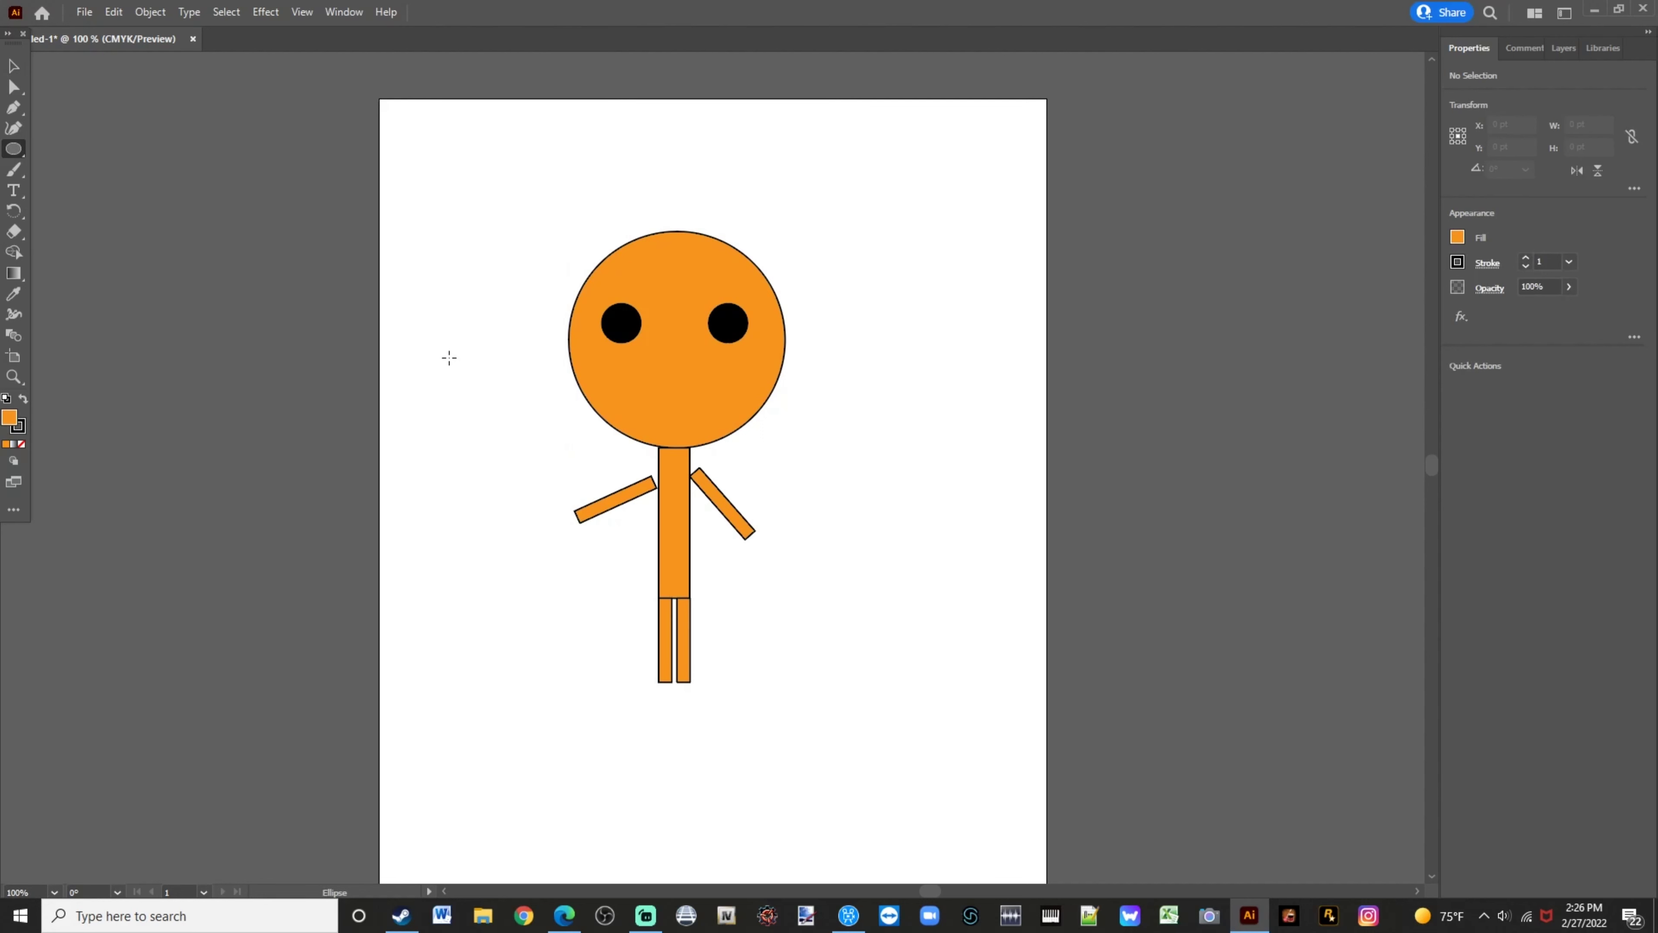
{"action": "mouse_move", "coordinate": [436, 320]}
{"action": "left_mouse_down"}
{"action": "mouse_move", "coordinate": [501, 460]}
{"action": "mouse_move", "coordinate": [568, 469]}
{"action": "left_mouse_up"}
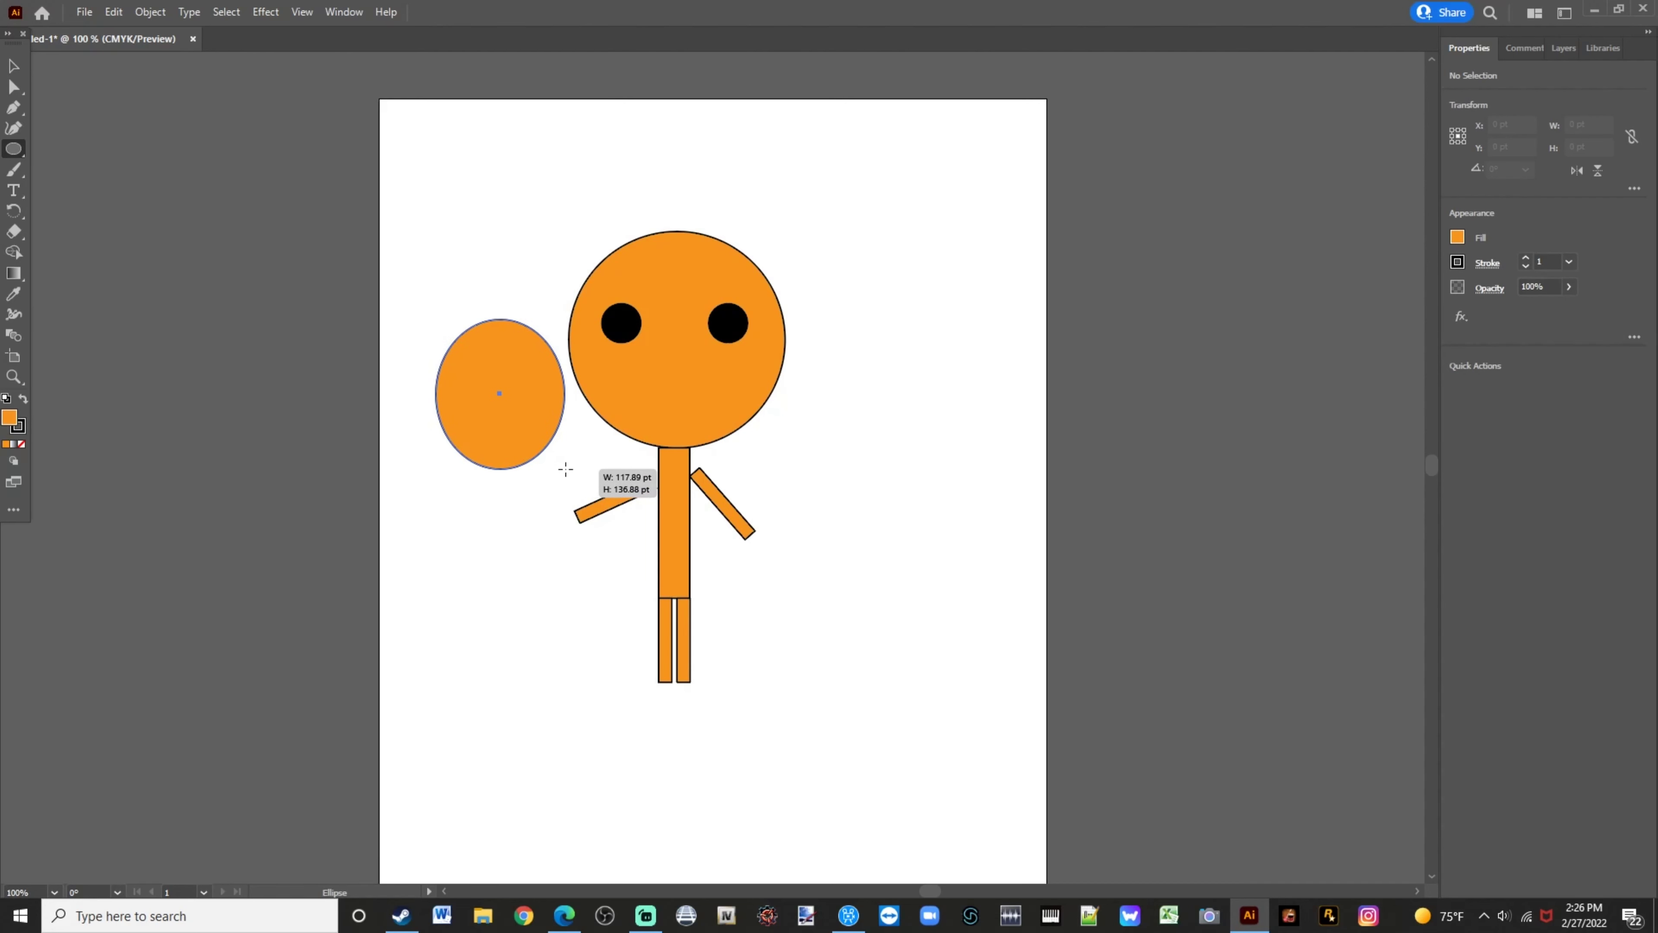
{"action": "mouse_move", "coordinate": [568, 469]}
{"action": "left_mouse_down"}
{"action": "mouse_move", "coordinate": [566, 426]}
{"action": "mouse_move", "coordinate": [549, 433]}
{"action": "left_mouse_up"}
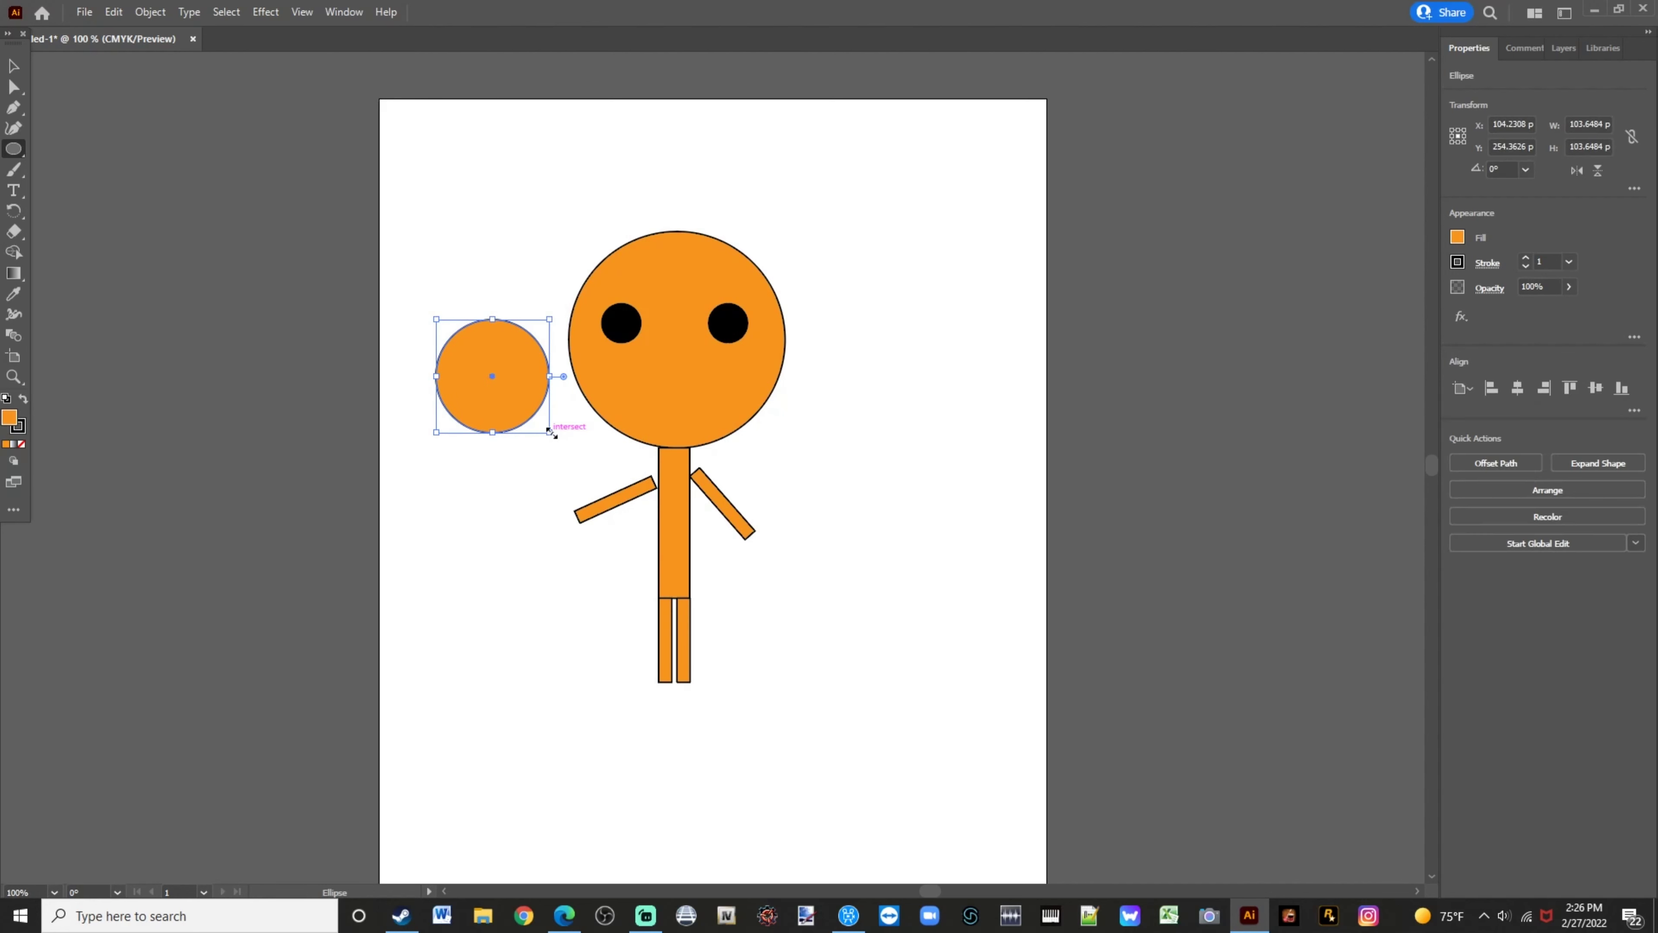
{"action": "left_click", "coordinate": [11, 66]}
{"action": "left_click", "coordinate": [342, 351]}
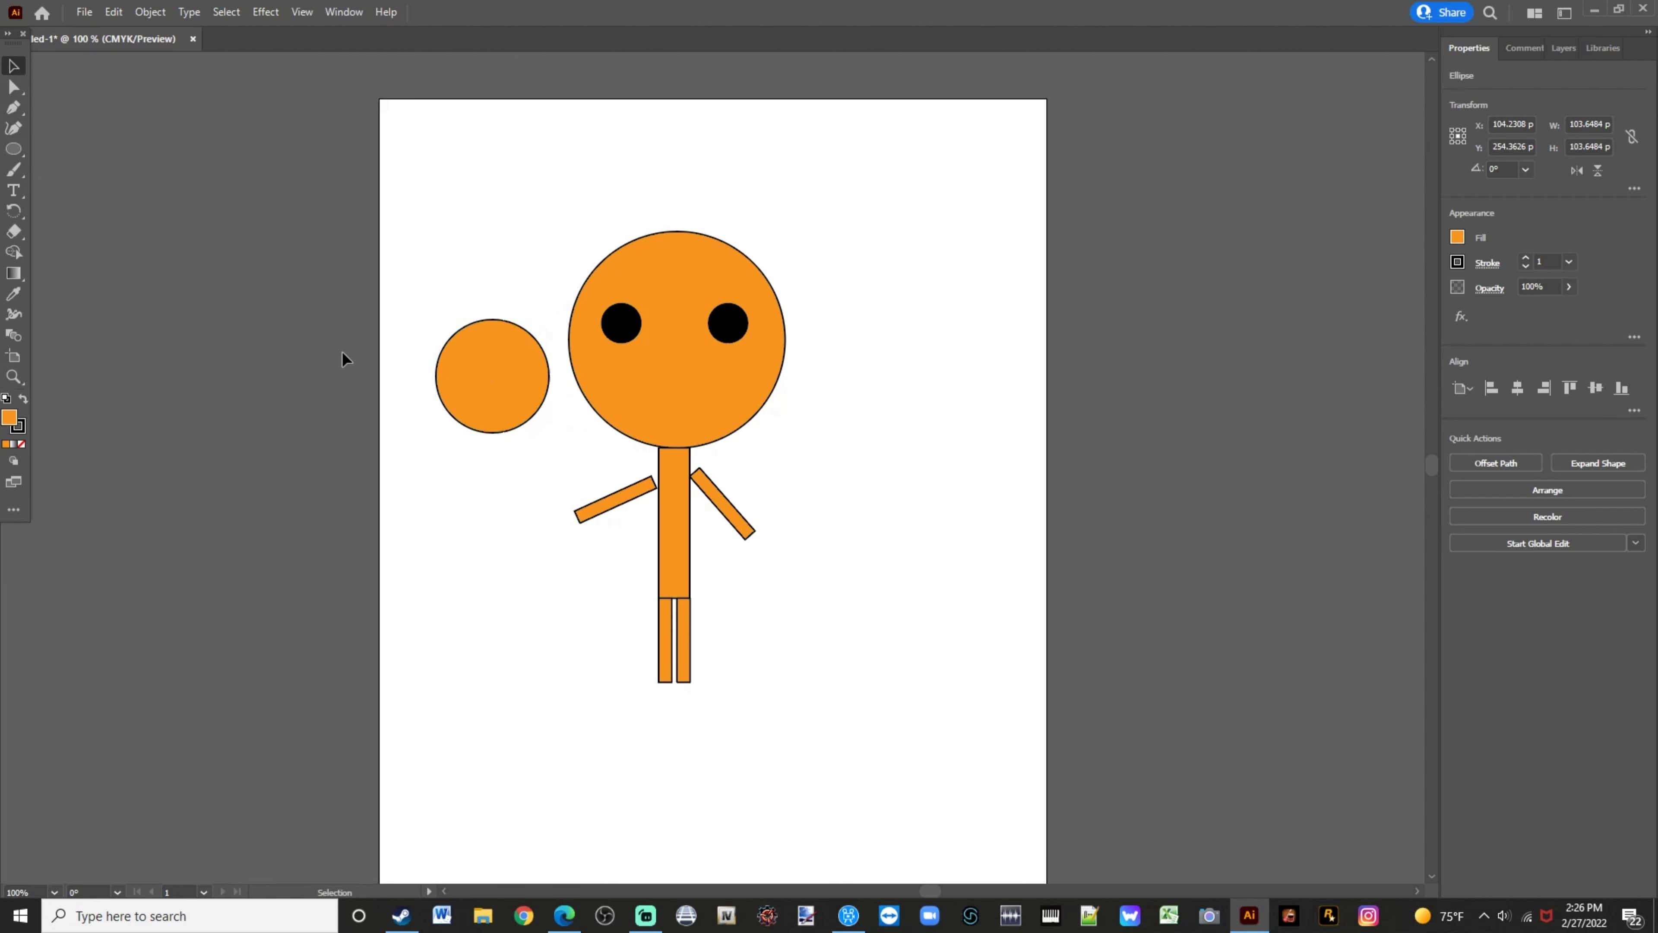
With the Ellipse tool active again, set the fill colour to black for the next shape
{"action": "left_click", "coordinate": [13, 149]}
{"action": "left_click", "coordinate": [13, 64]}
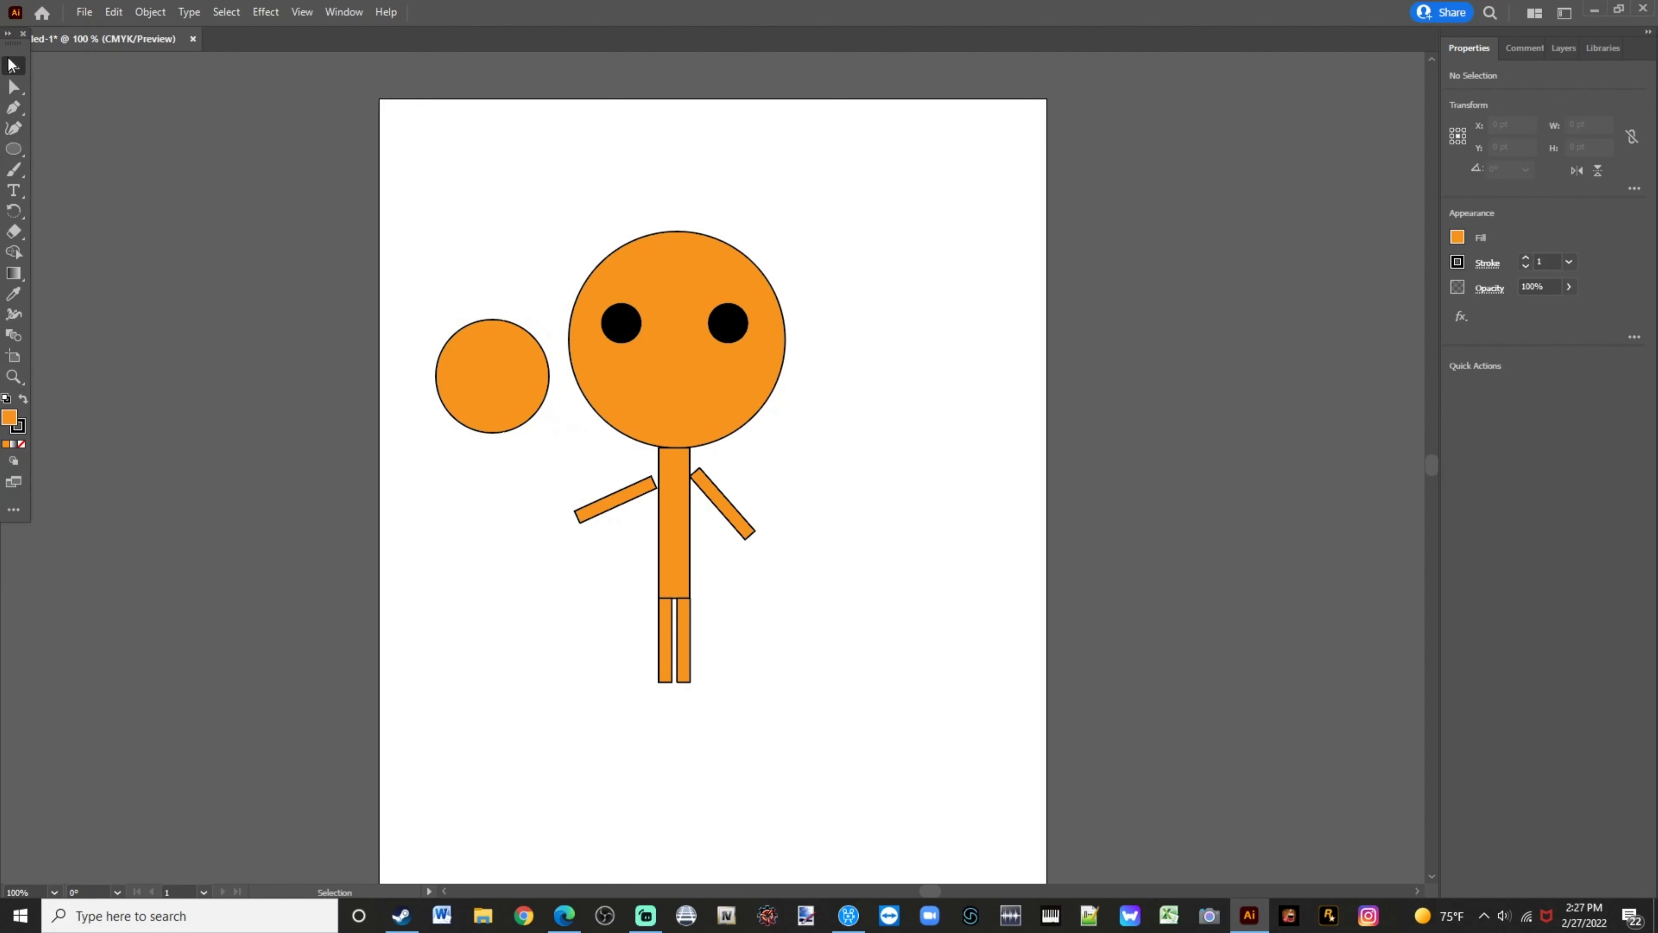
{"action": "left_click", "coordinate": [512, 382]}
{"action": "left_click", "coordinate": [293, 501]}
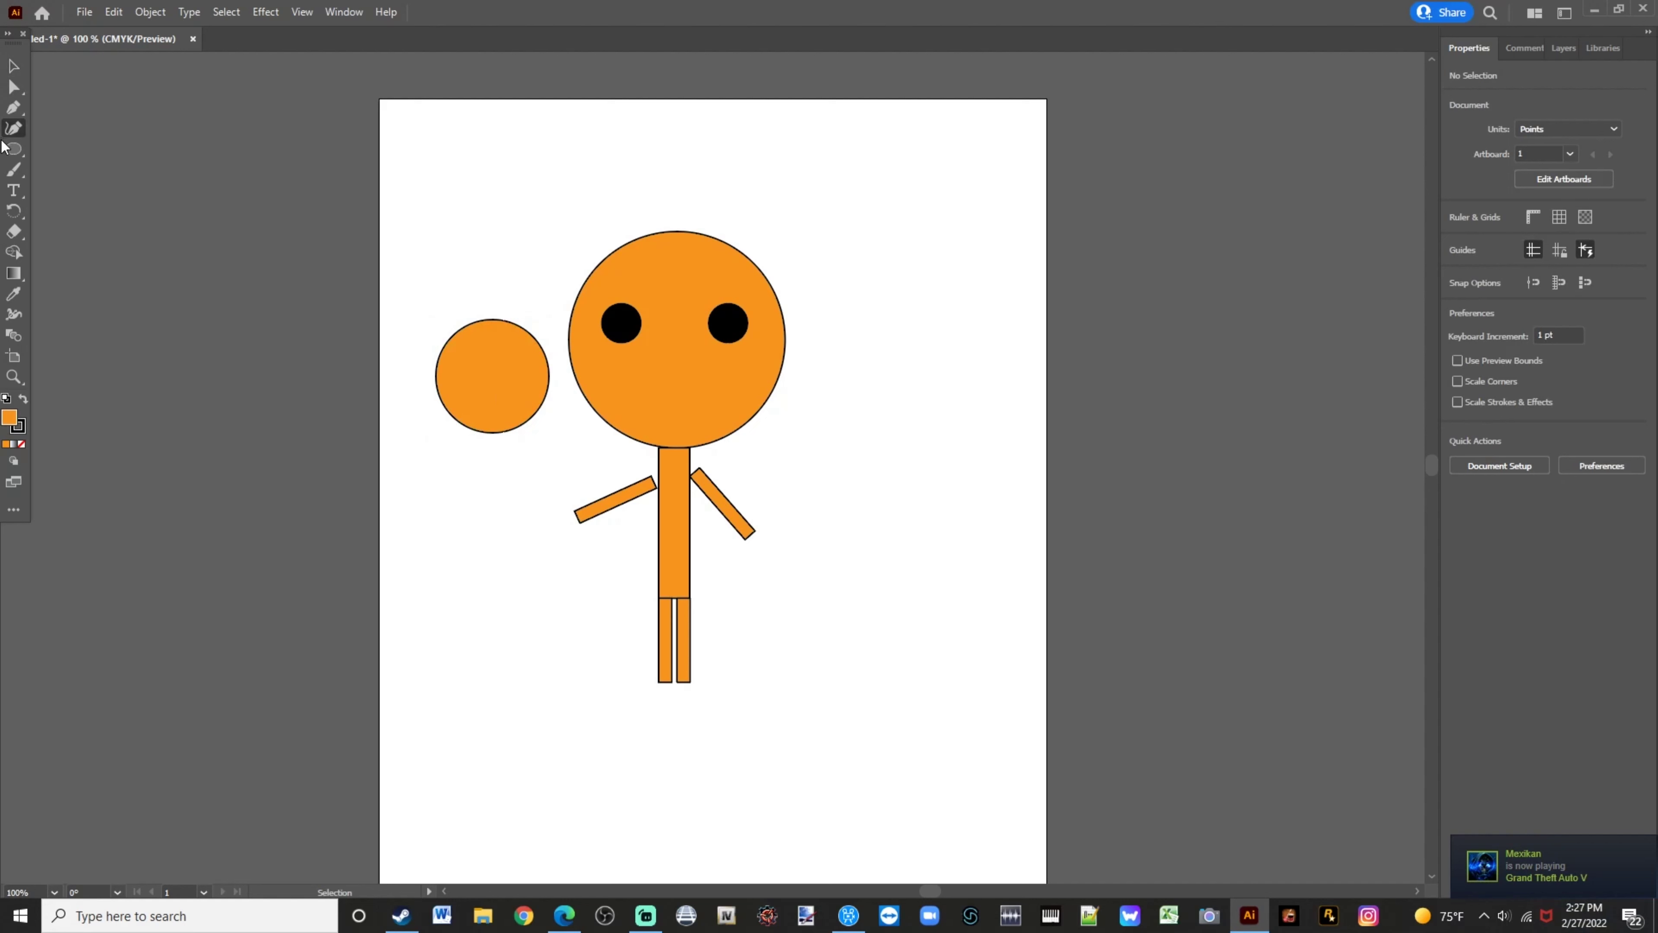
{"action": "left_click", "coordinate": [10, 151]}
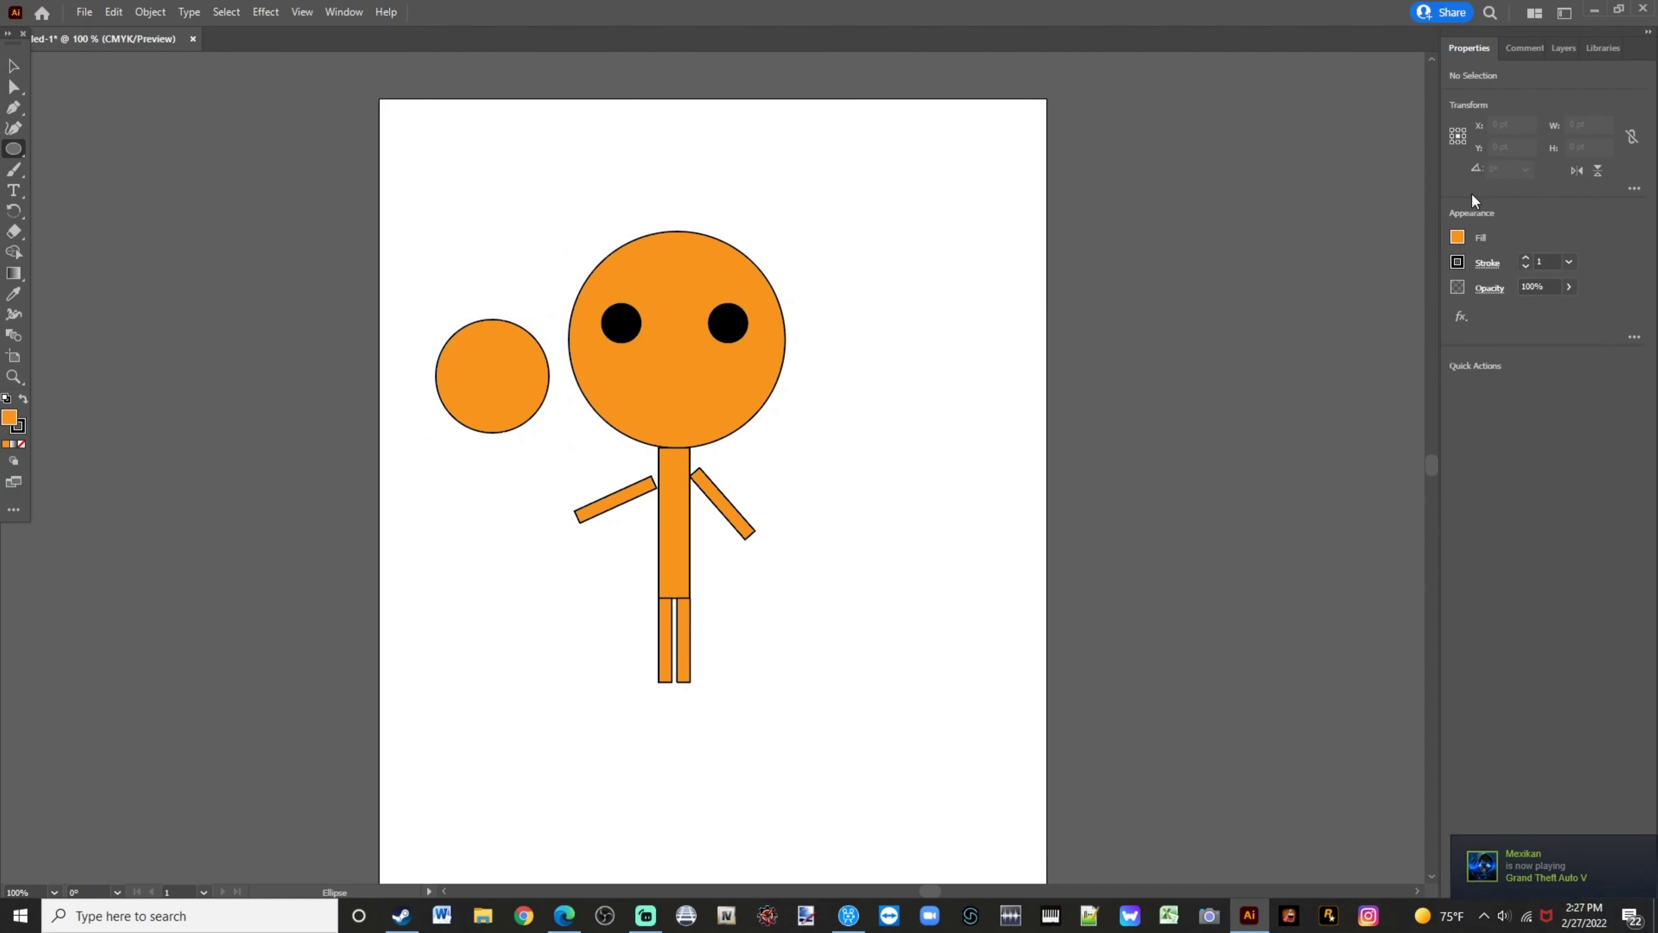
{"action": "left_click", "coordinate": [1463, 235]}
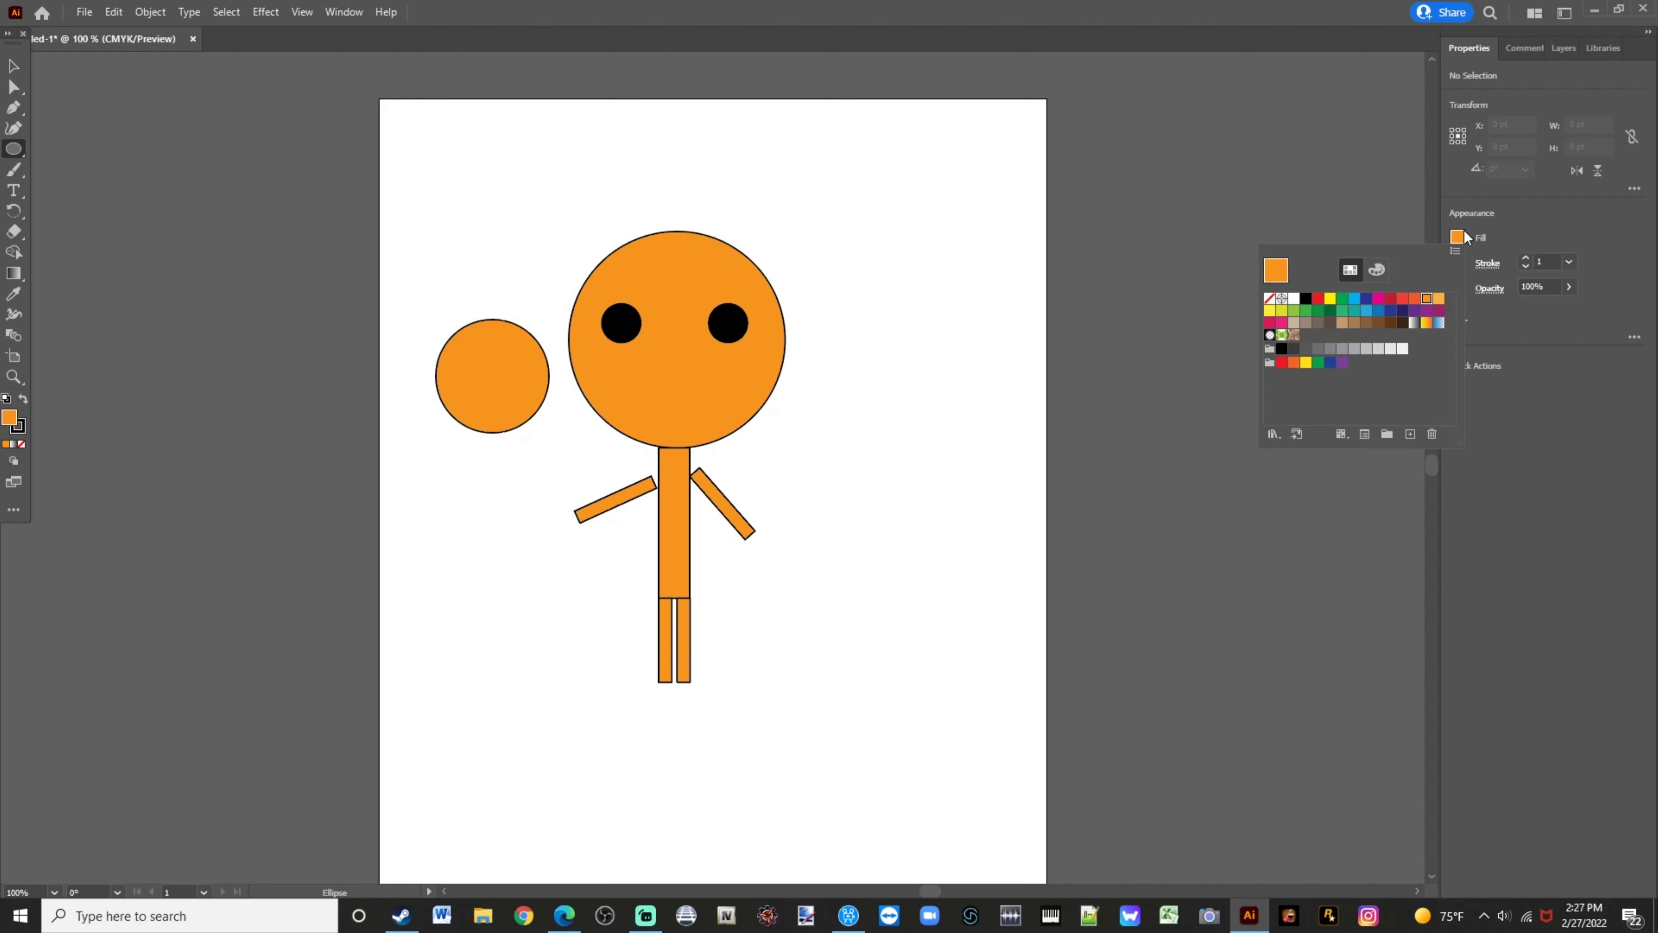
{"action": "left_click", "coordinate": [1309, 303]}
Draw a black ellipse over the small circle and delete an accidental tiny ellipse
{"action": "key", "text": "Escape"}
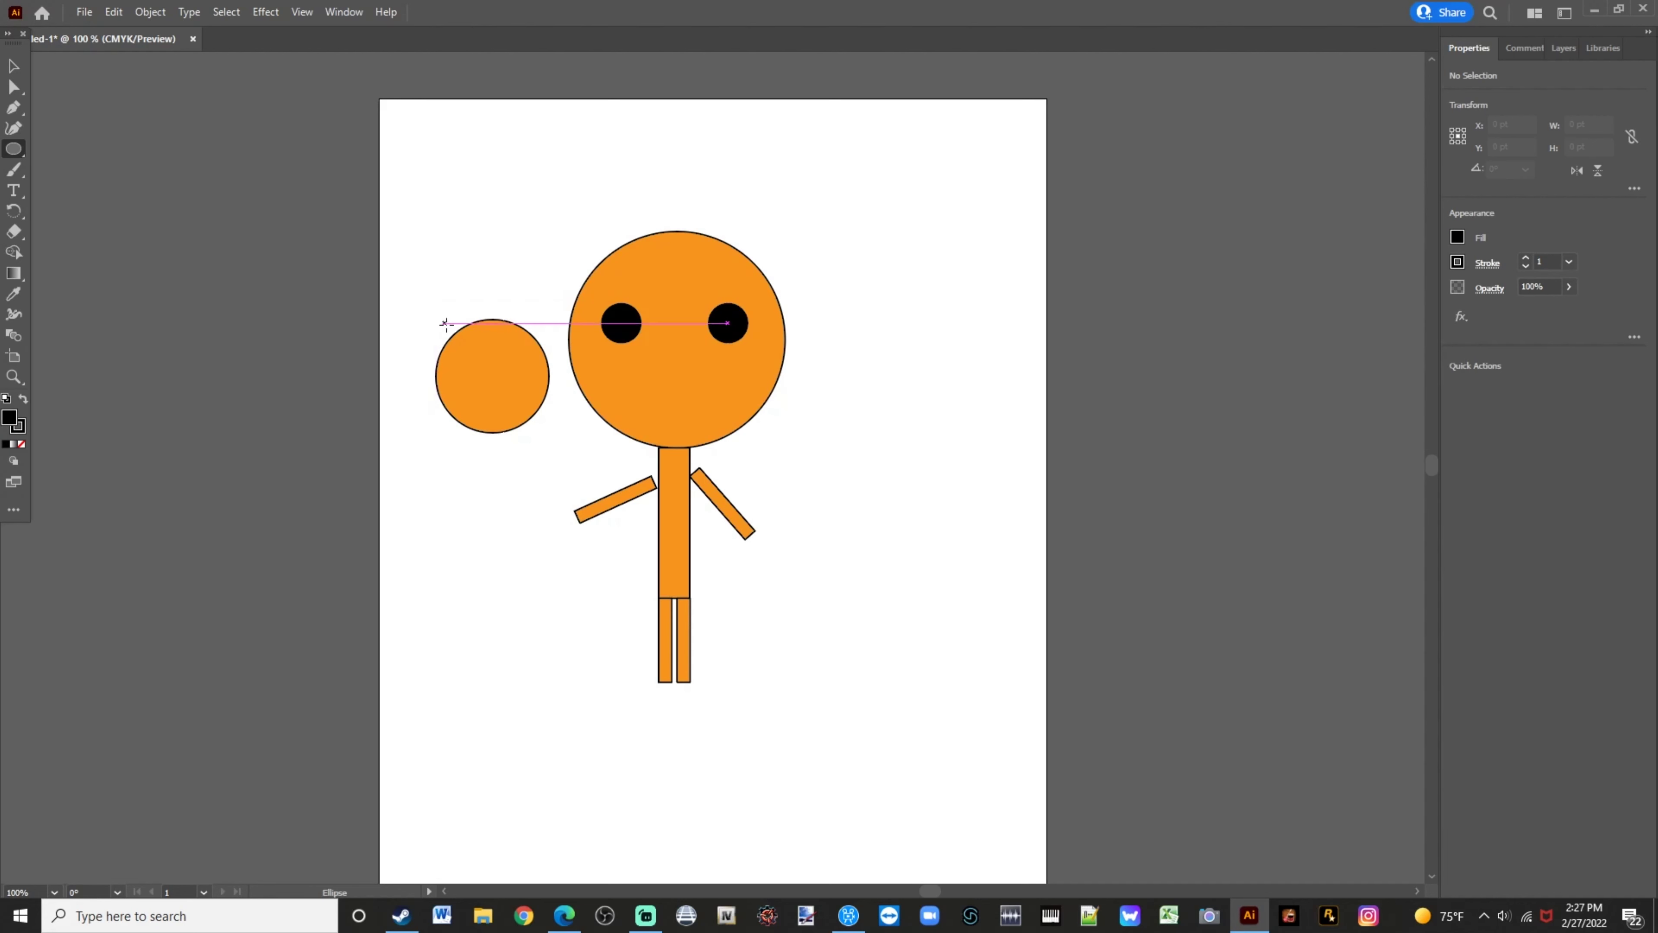
{"action": "left_click_drag", "start_coordinate": [451, 329], "coordinate": [535, 420]}
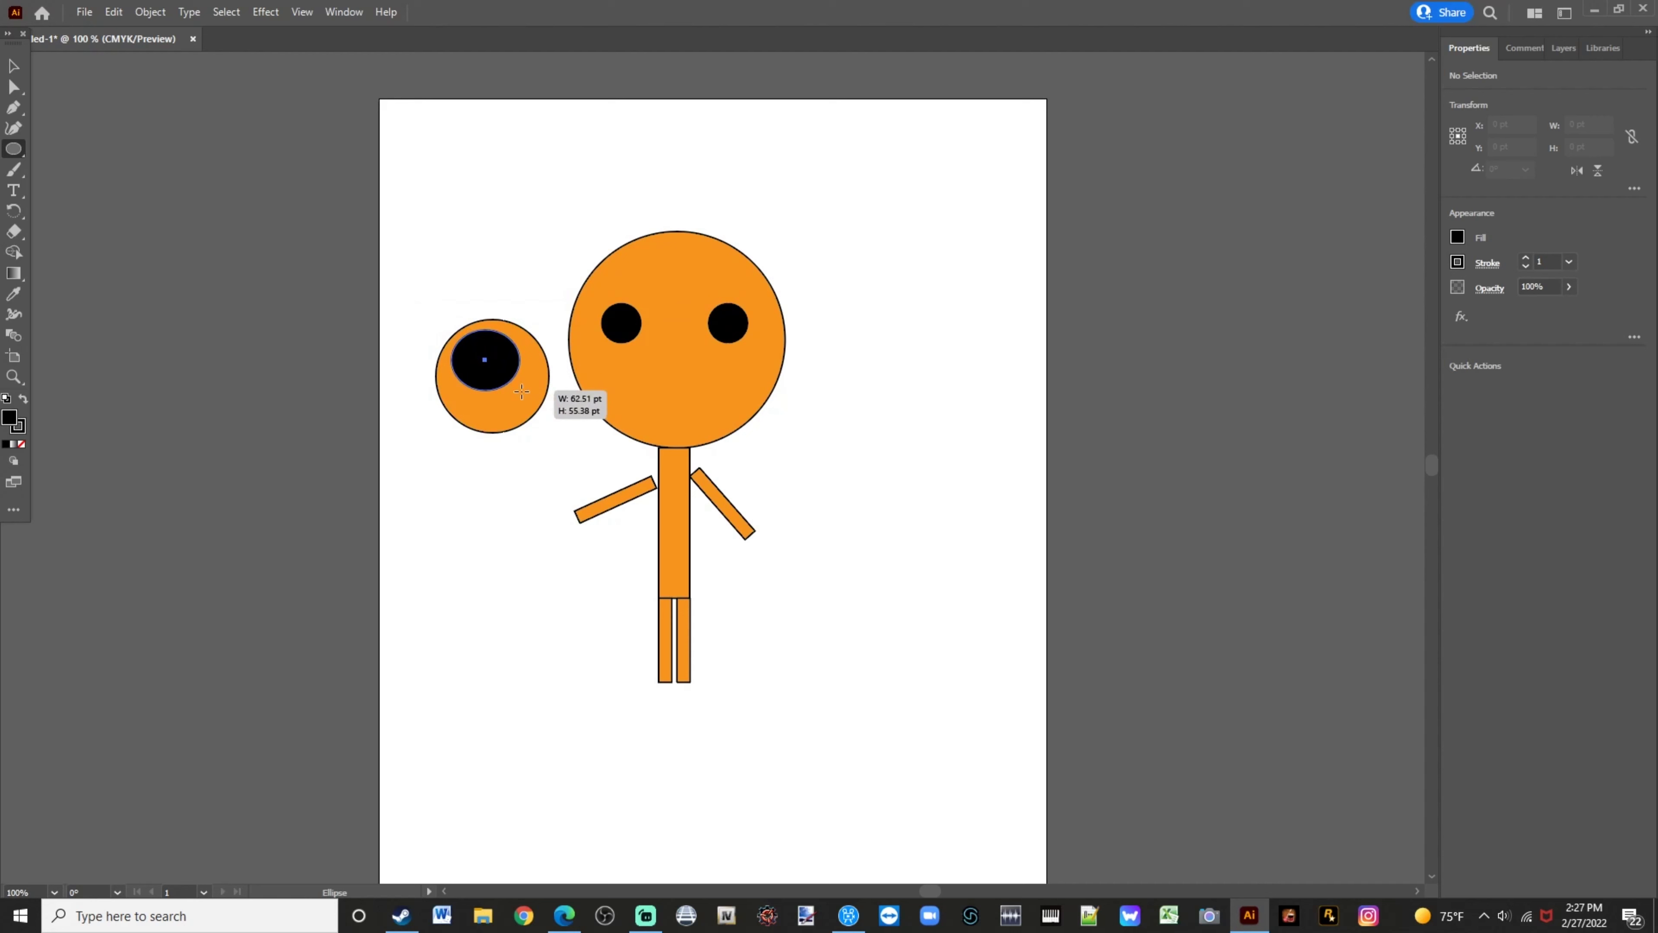
{"action": "left_click_drag", "start_coordinate": [535, 420], "coordinate": [563, 467]}
{"action": "left_click_drag", "start_coordinate": [517, 414], "coordinate": [523, 421]}
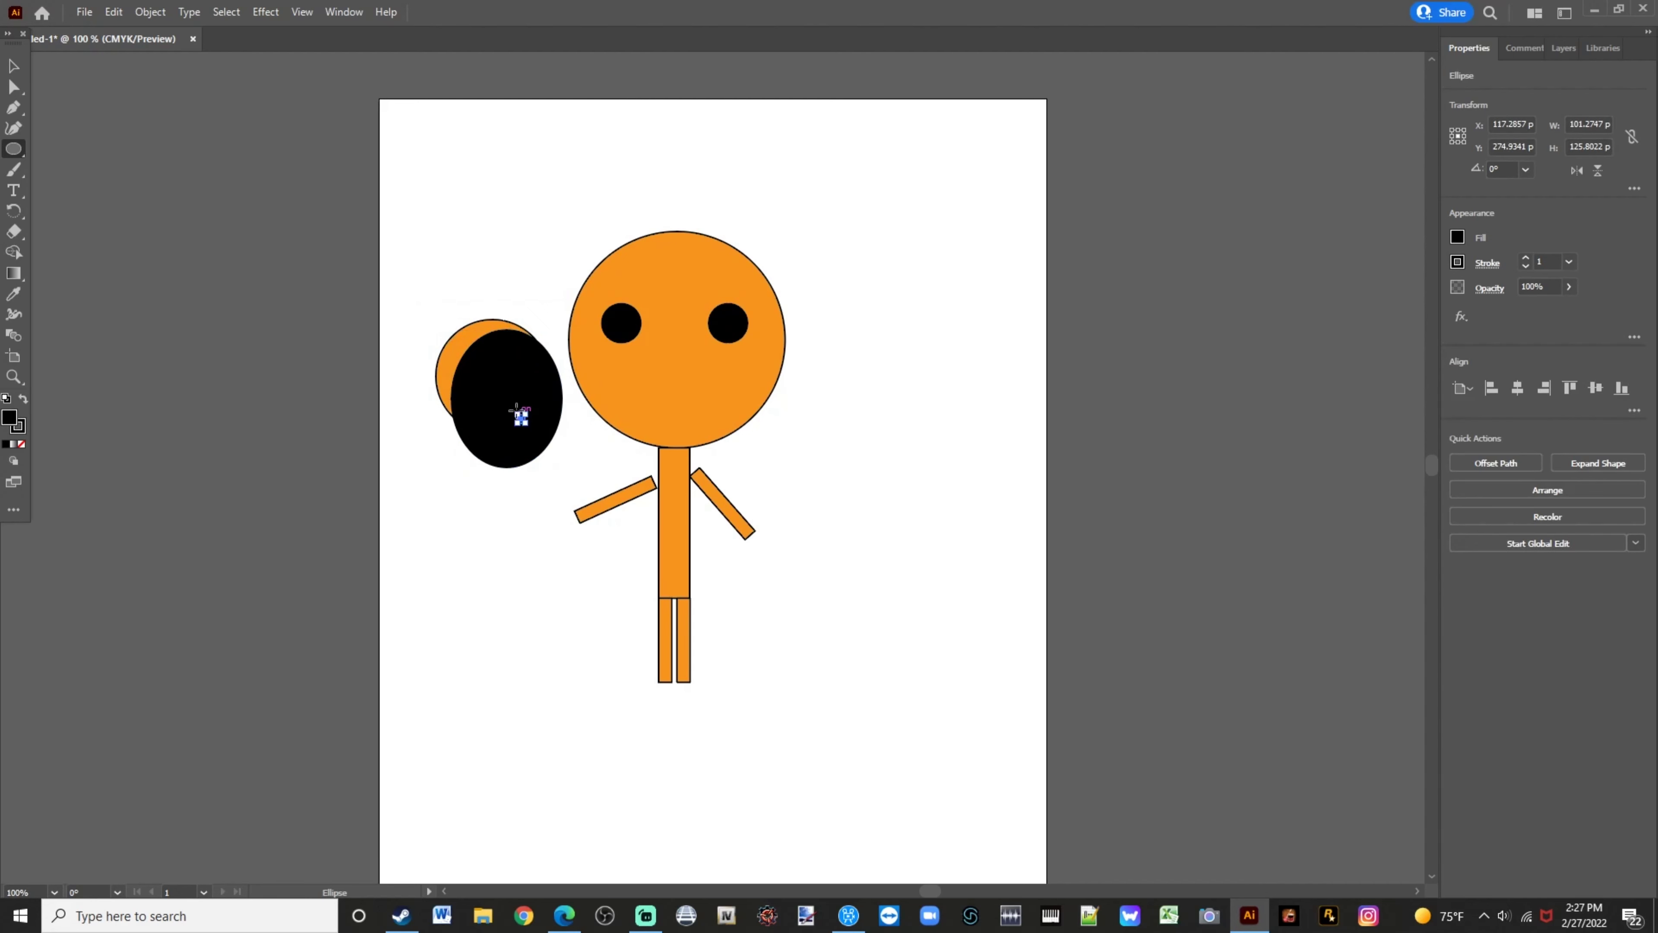
{"action": "key", "text": "Delete"}
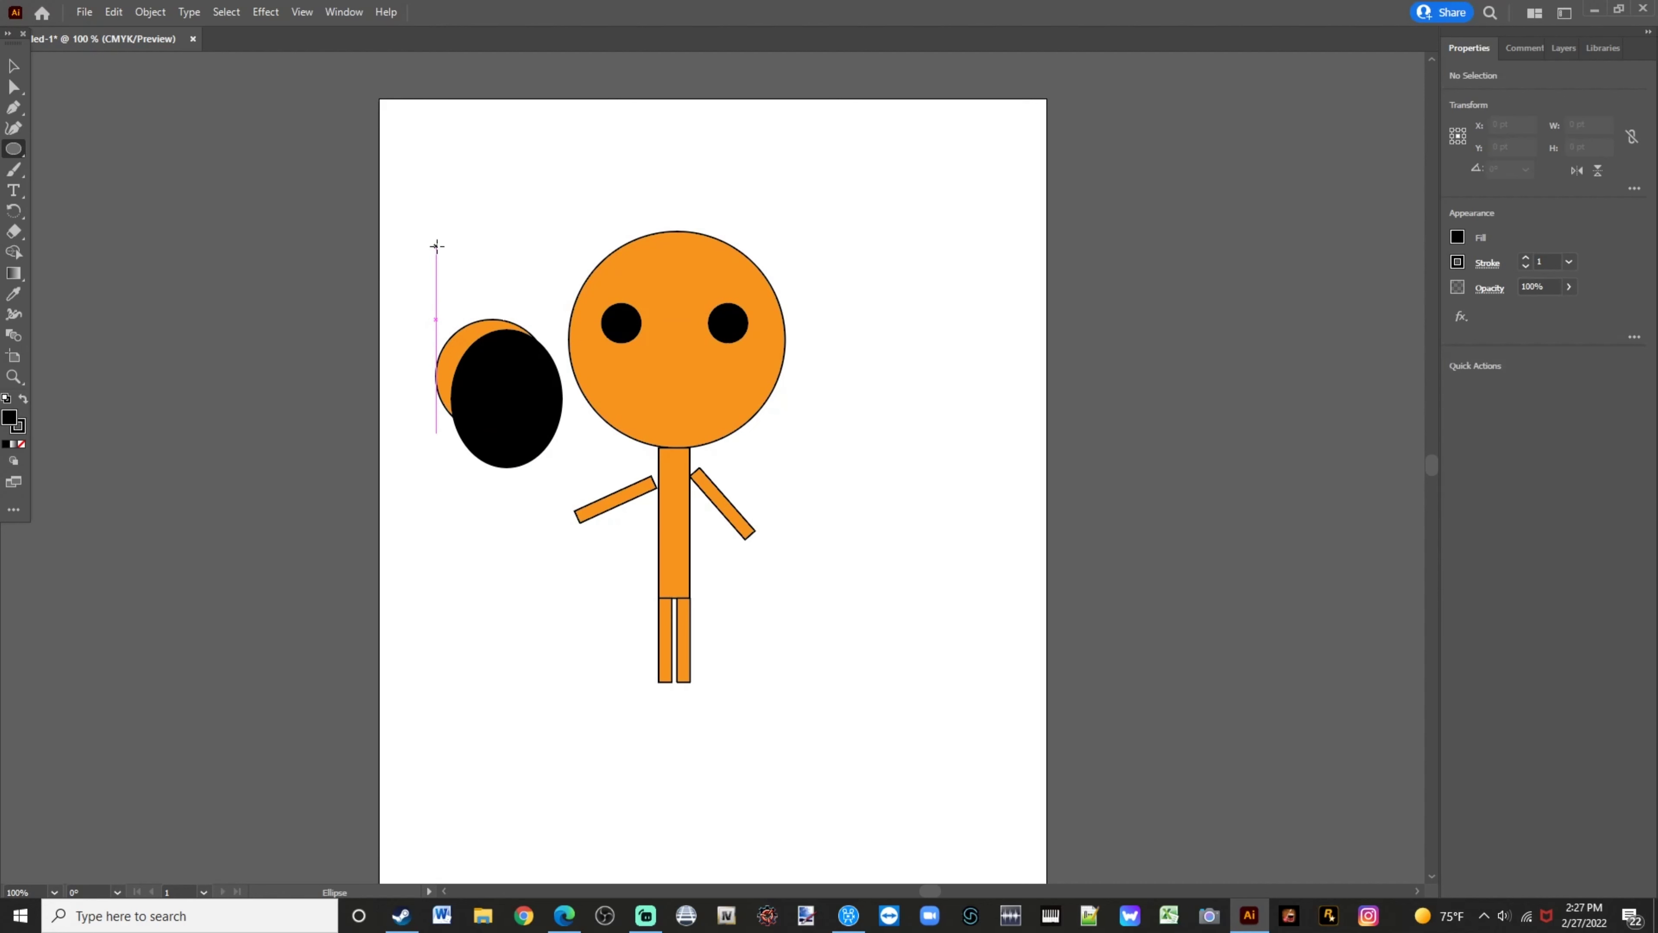
Move the black ellipse up over the circle's top, then marquee-select both shapes
{"action": "left_click", "coordinate": [9, 67]}
{"action": "left_click_drag", "start_coordinate": [529, 391], "coordinate": [521, 357]}
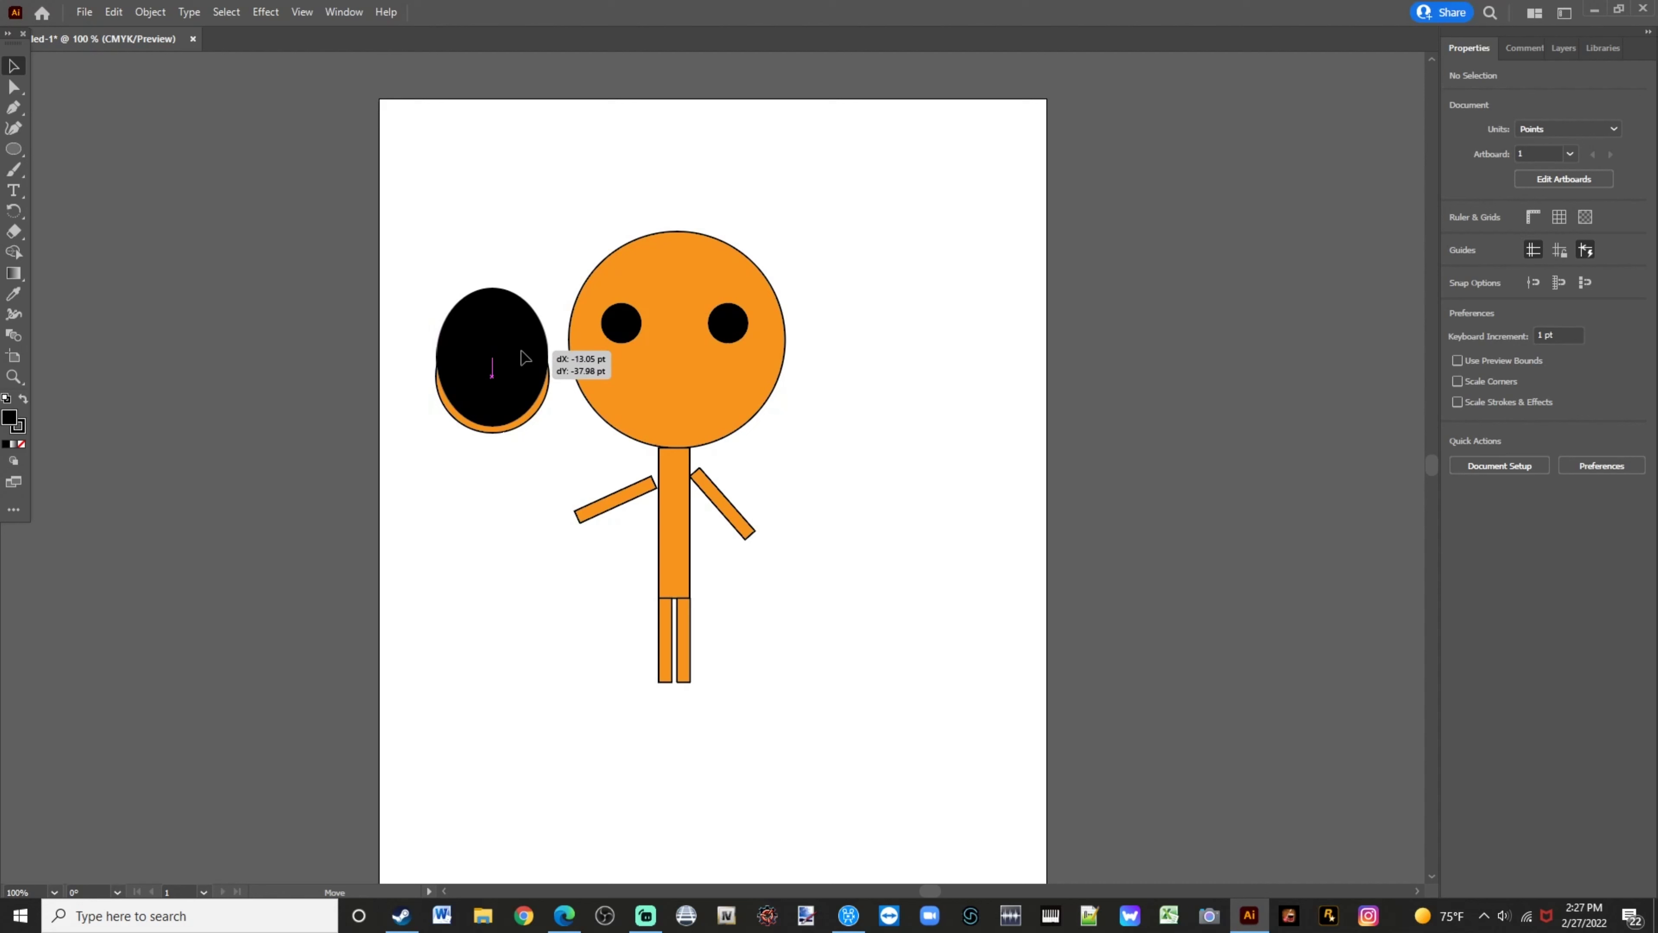
{"action": "left_click_drag", "start_coordinate": [525, 357], "coordinate": [525, 358]}
{"action": "left_click", "coordinate": [474, 526]}
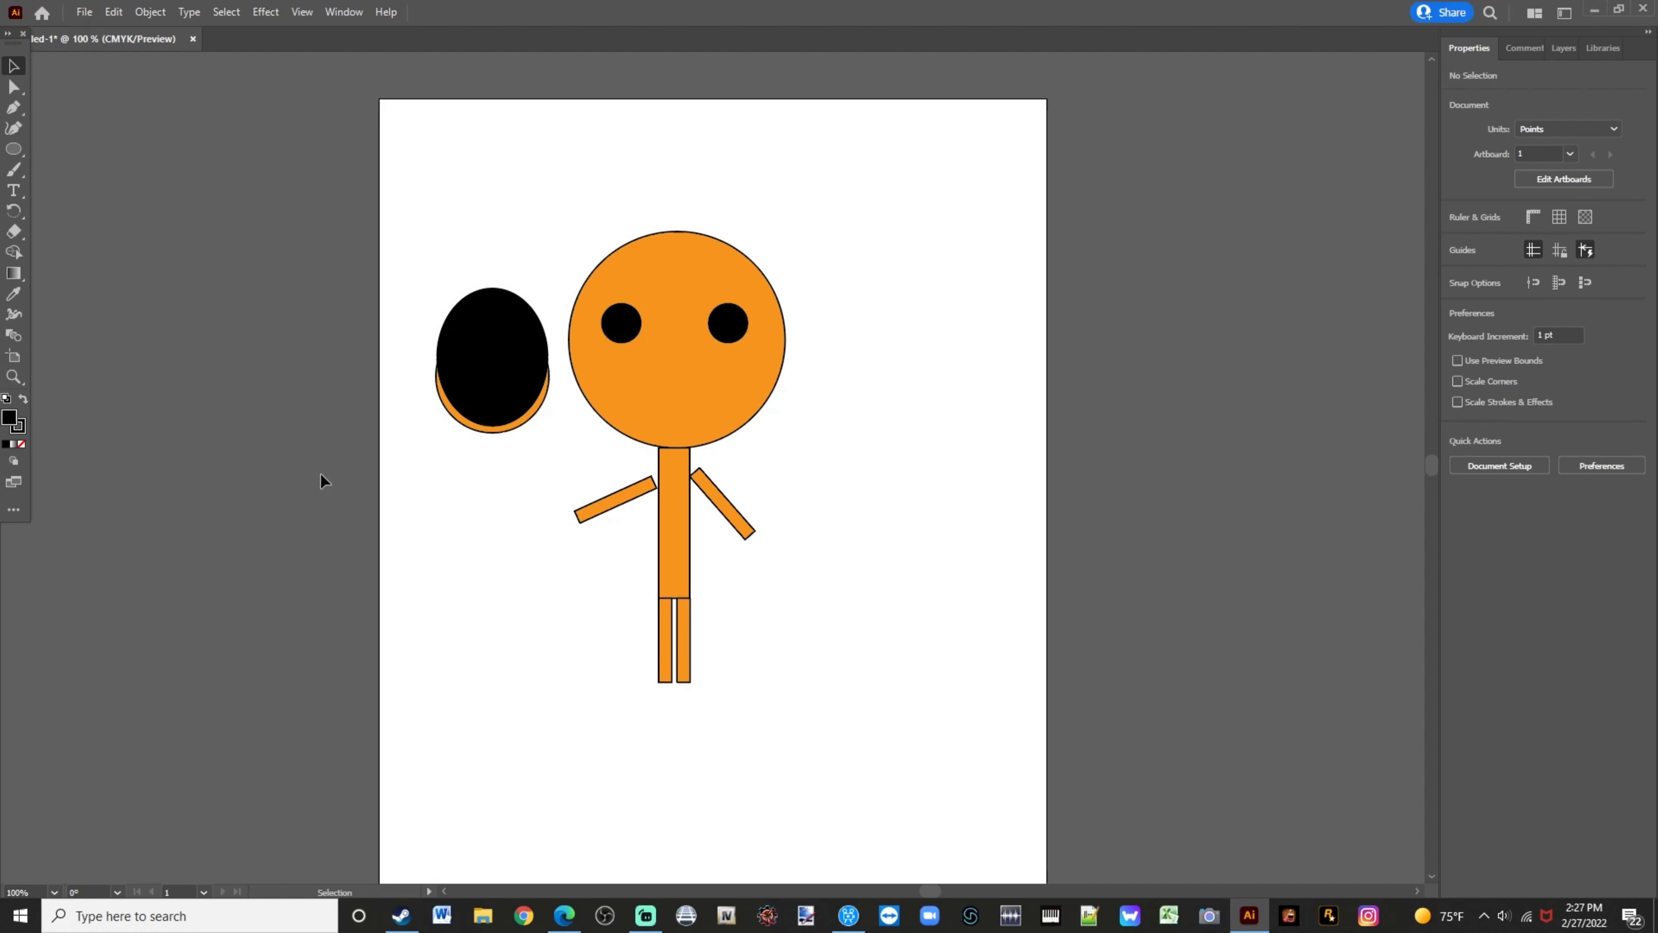
{"action": "left_click_drag", "start_coordinate": [467, 576], "coordinate": [508, 295]}
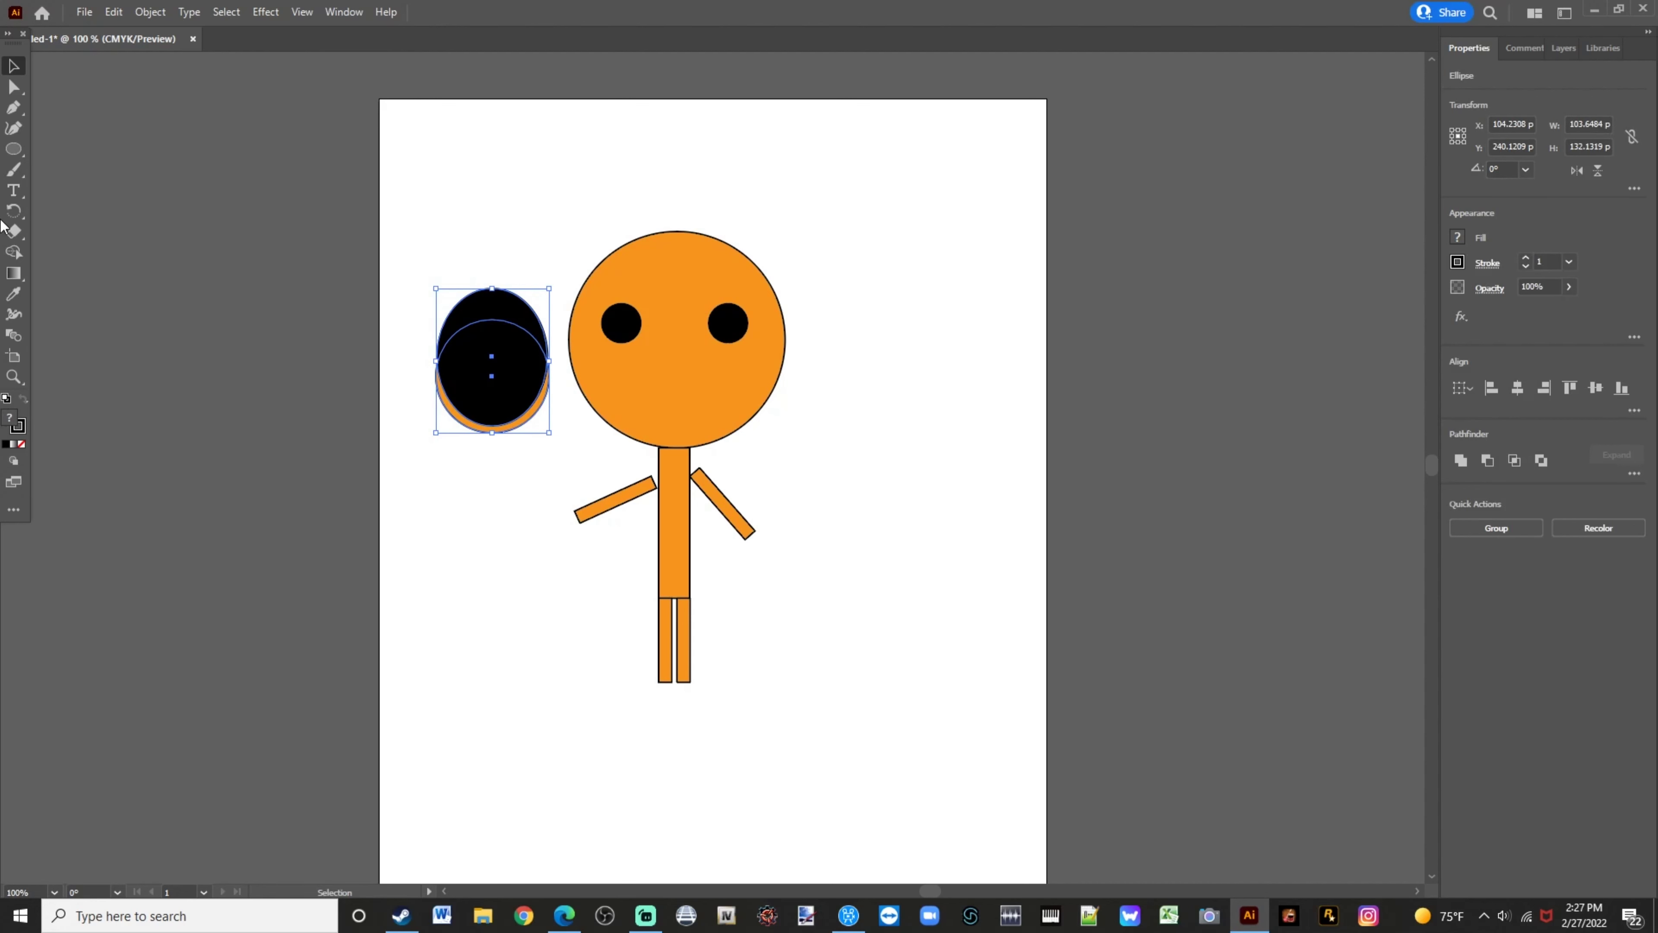
Cut the orange circle's path at its left and right edges with the Scissors tool
{"action": "left_click", "coordinate": [13, 230]}
{"action": "left_click", "coordinate": [48, 254]}
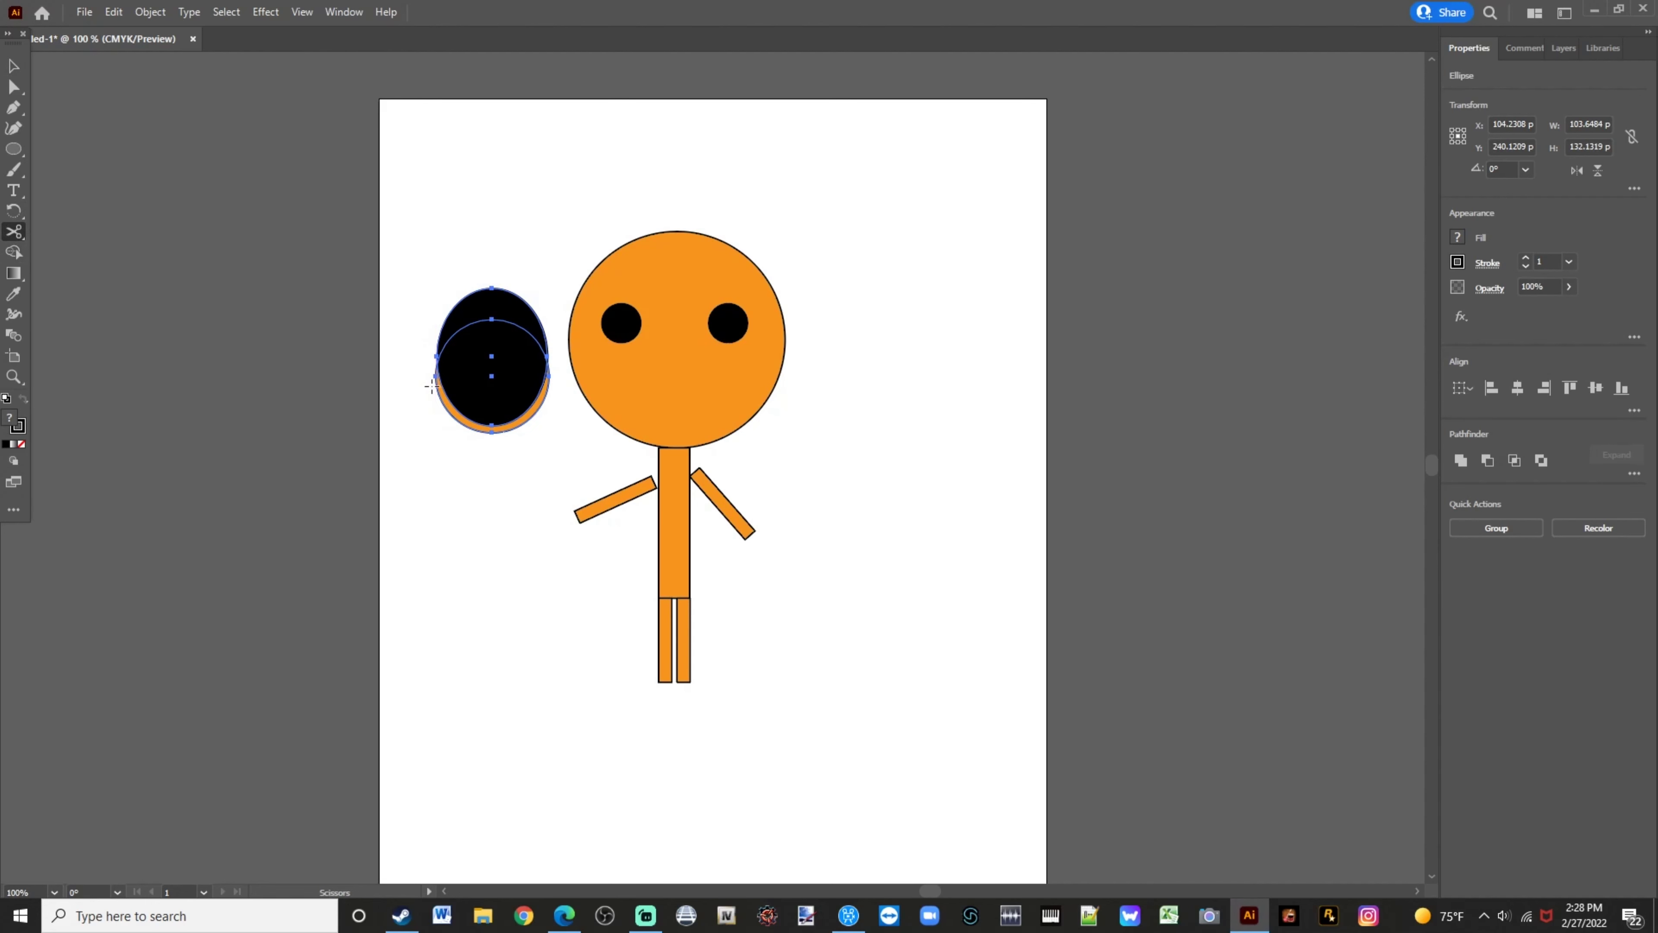
{"action": "left_click", "coordinate": [436, 384]}
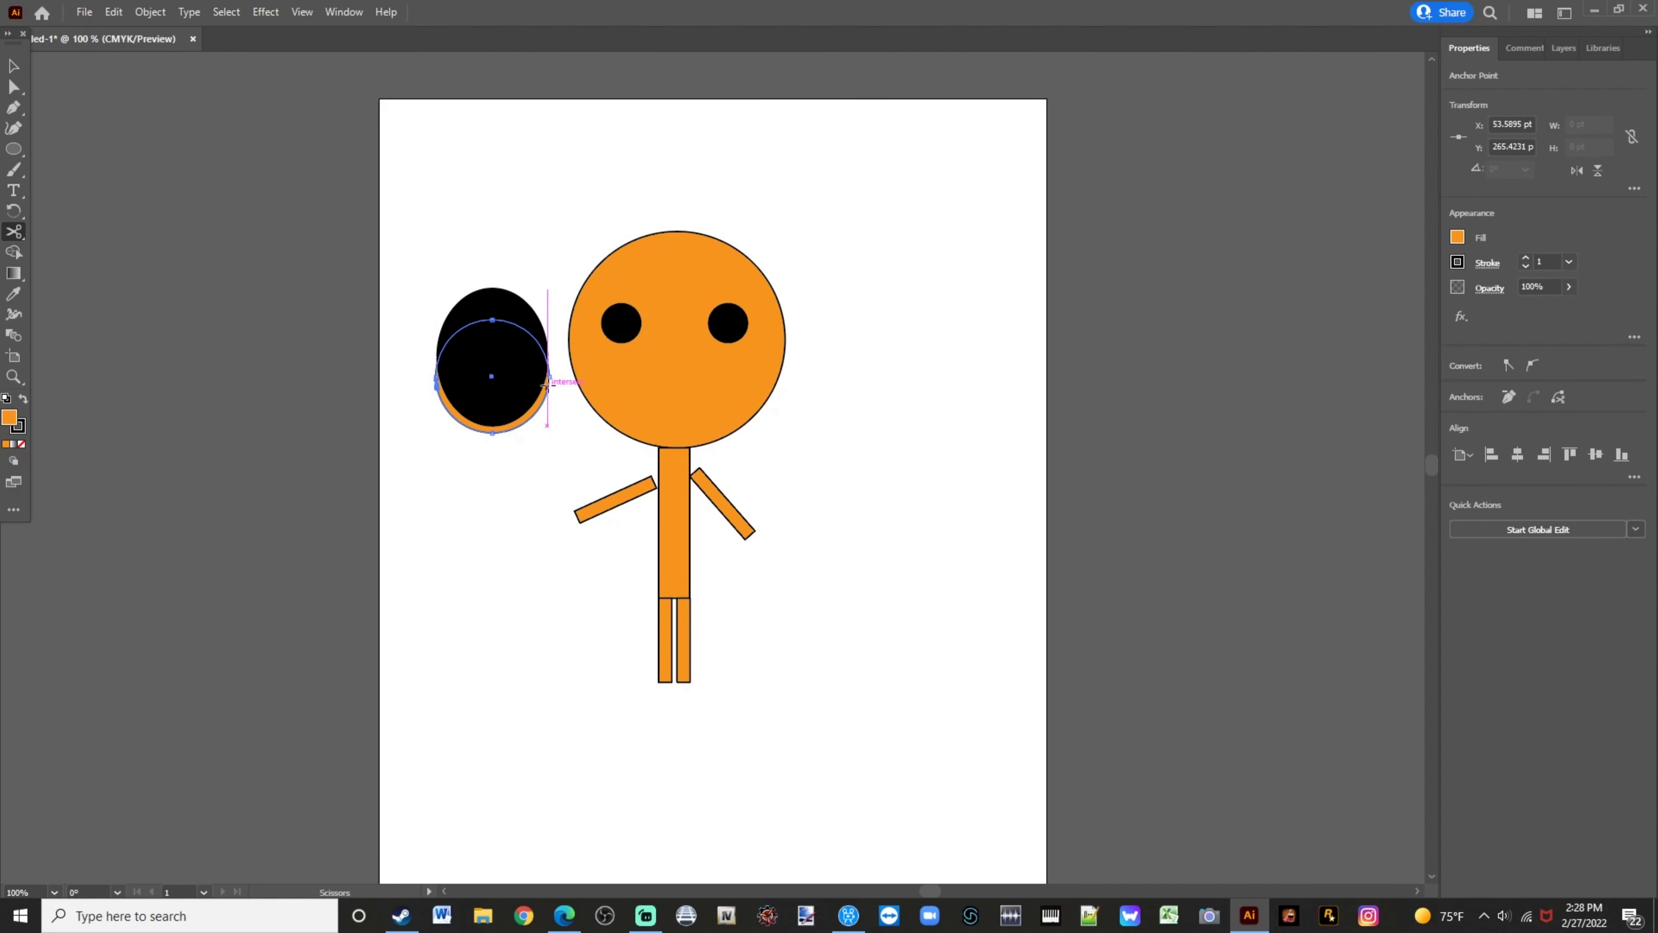
{"action": "left_click", "coordinate": [549, 379]}
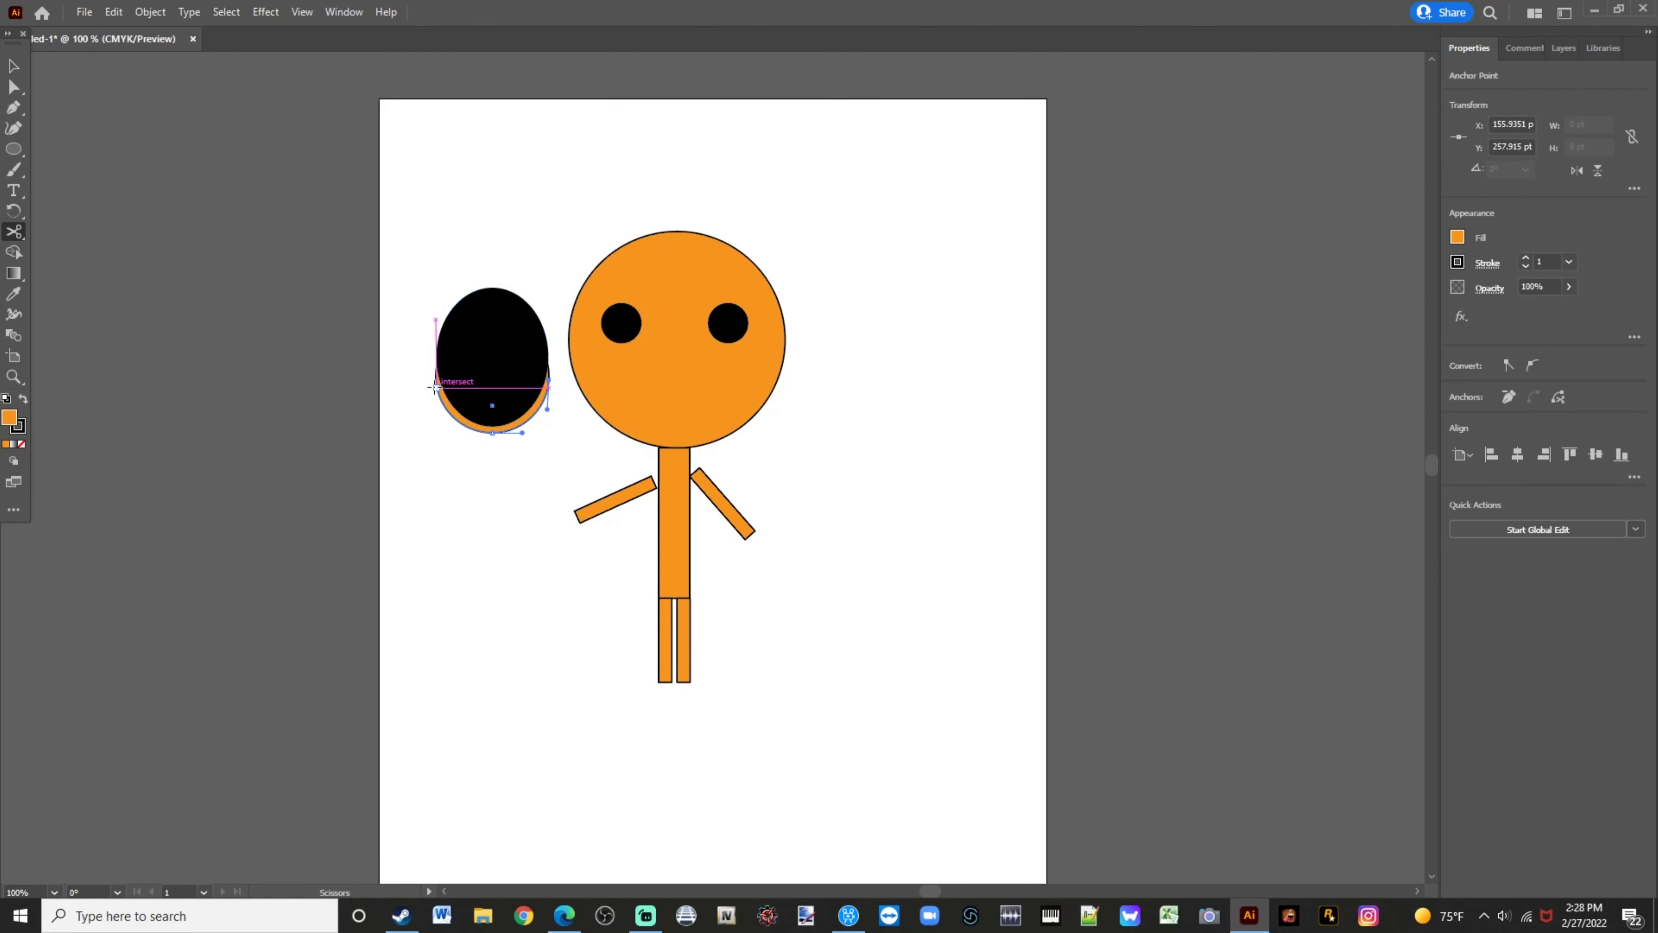
{"action": "left_click", "coordinate": [437, 387]}
{"action": "left_click", "coordinate": [549, 386]}
Delete the black oval and the top half of the cut circle
{"action": "left_click", "coordinate": [11, 66]}
{"action": "left_click", "coordinate": [465, 343]}
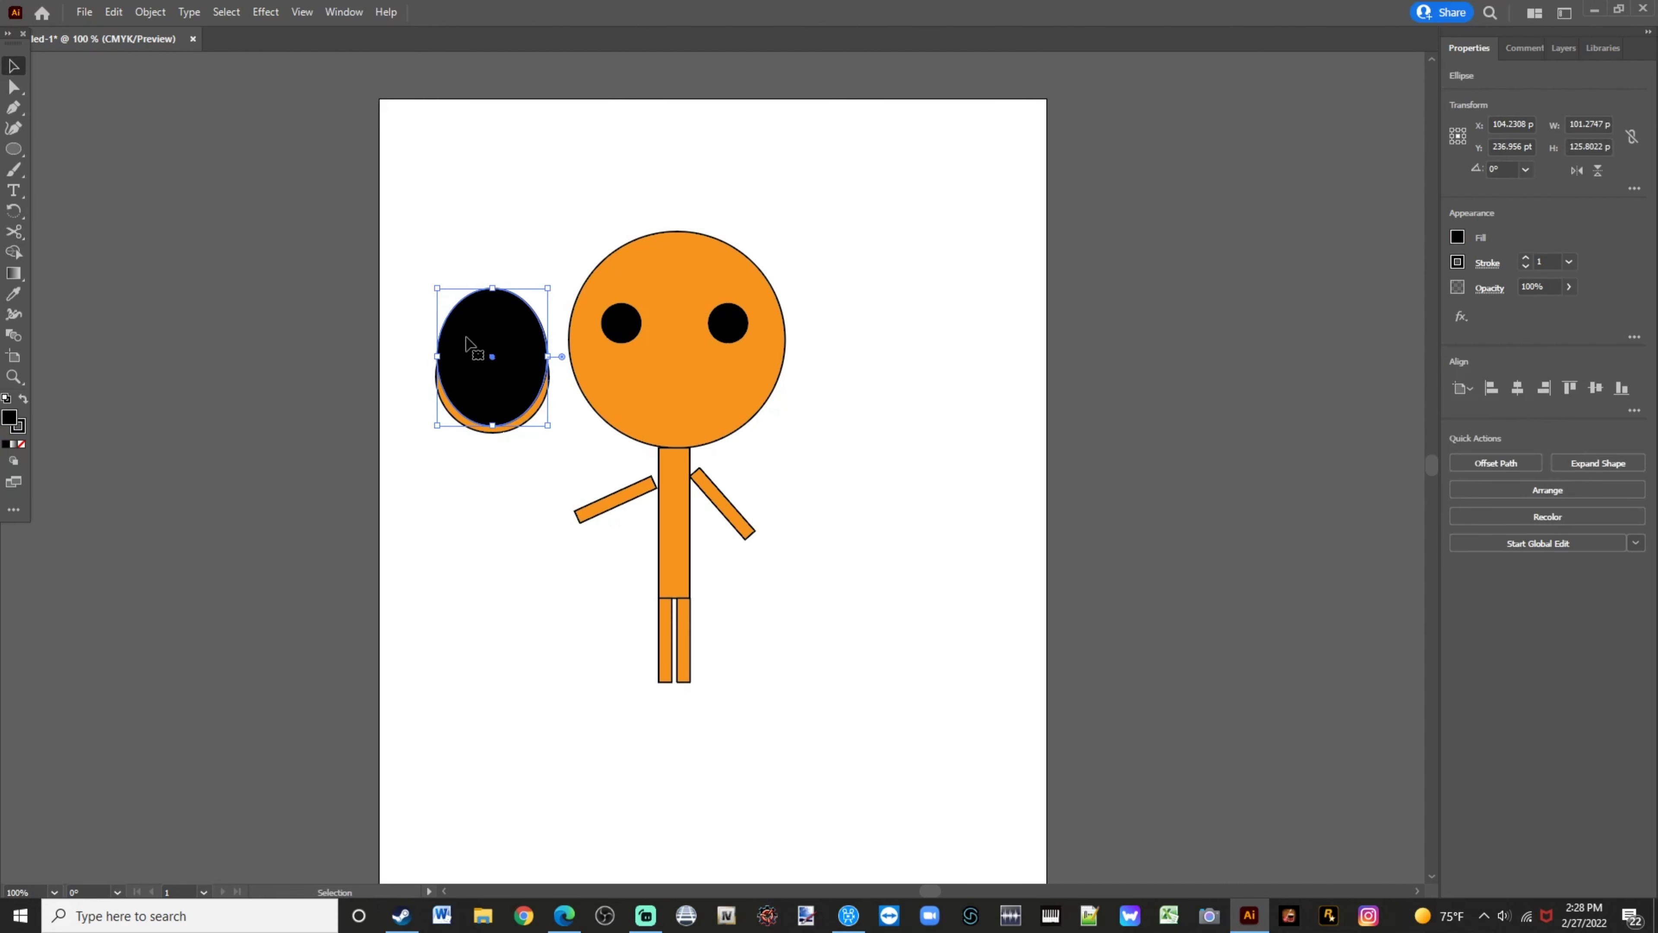
{"action": "key", "text": "Delete"}
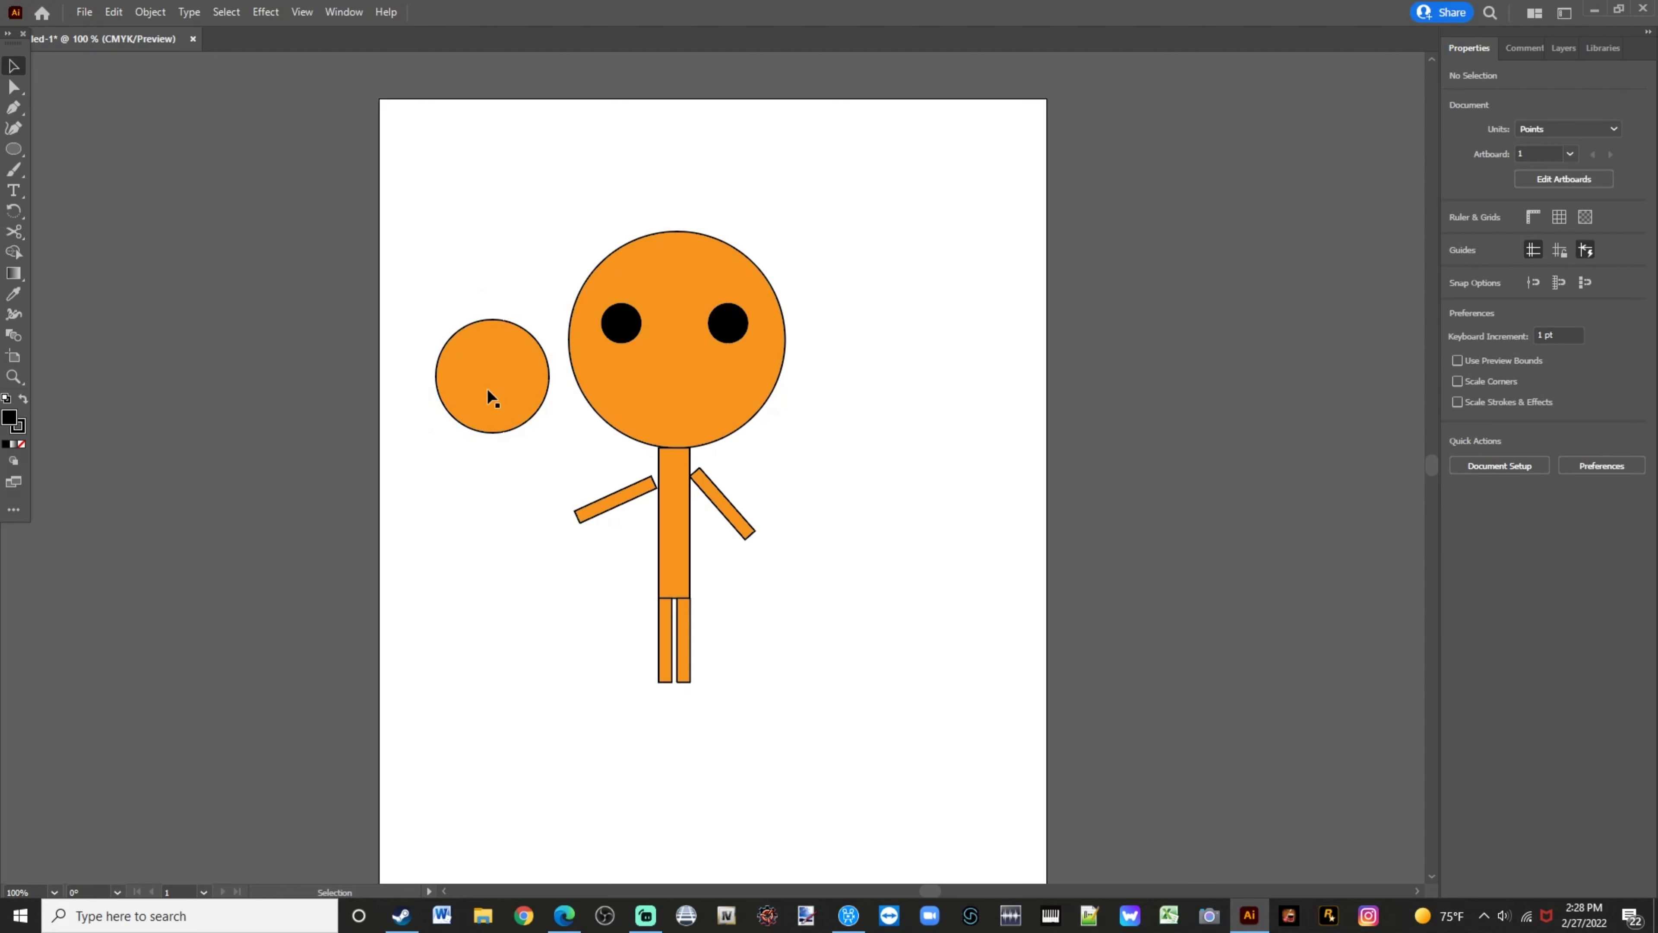
{"action": "left_click", "coordinate": [499, 331]}
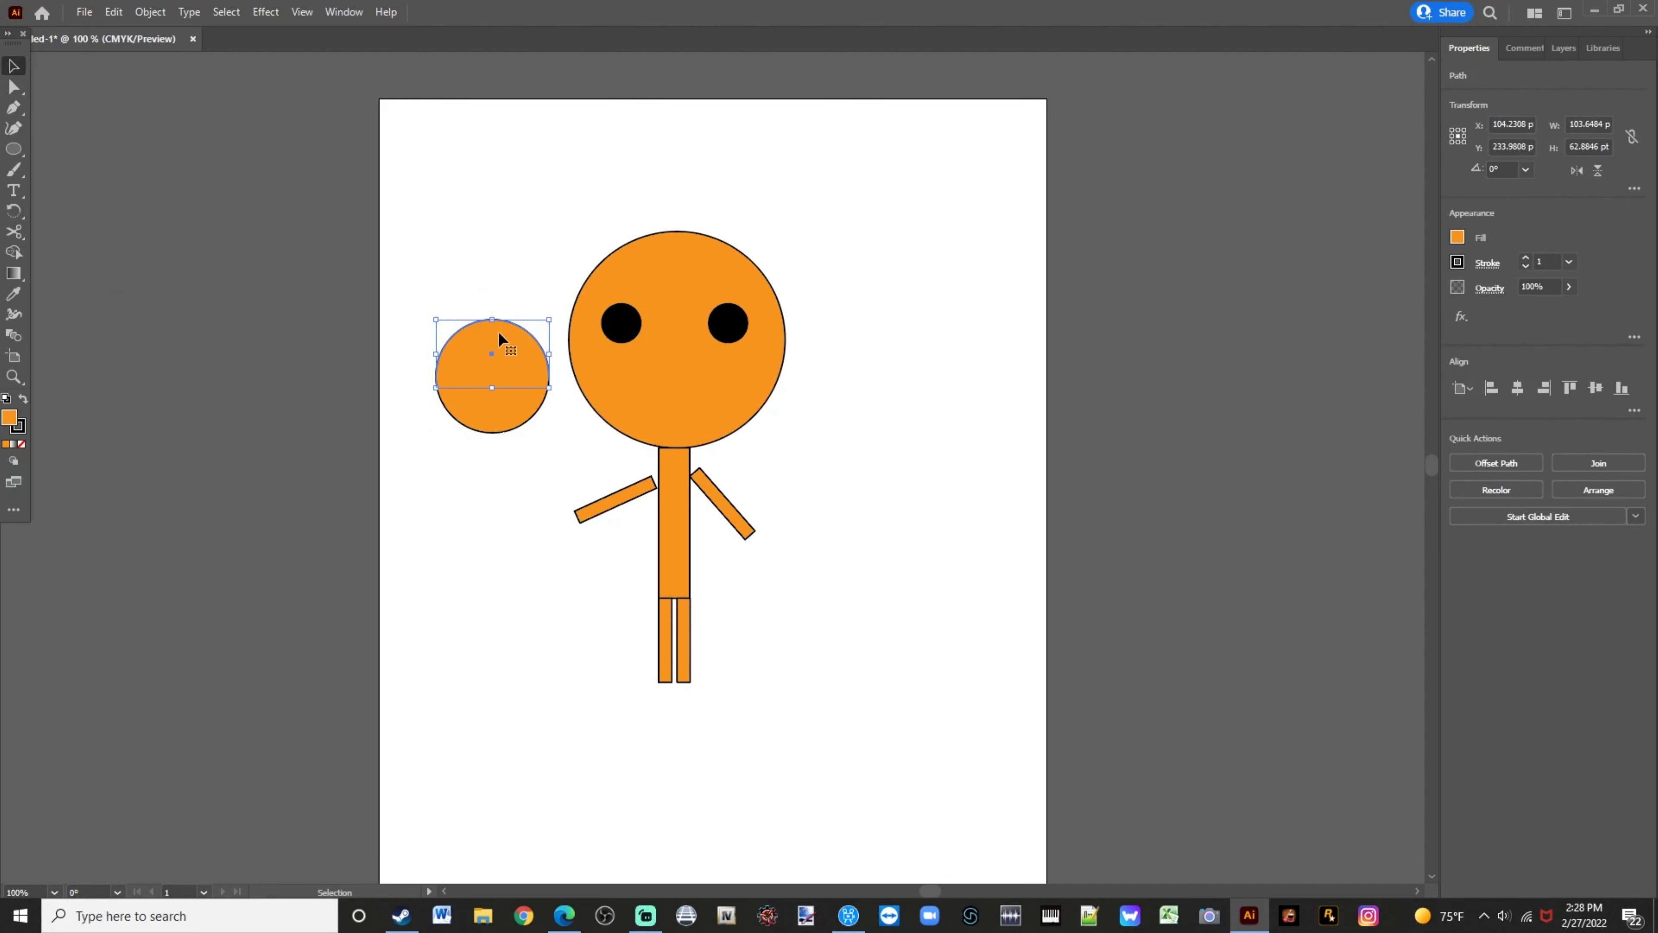
{"action": "key", "text": "Delete"}
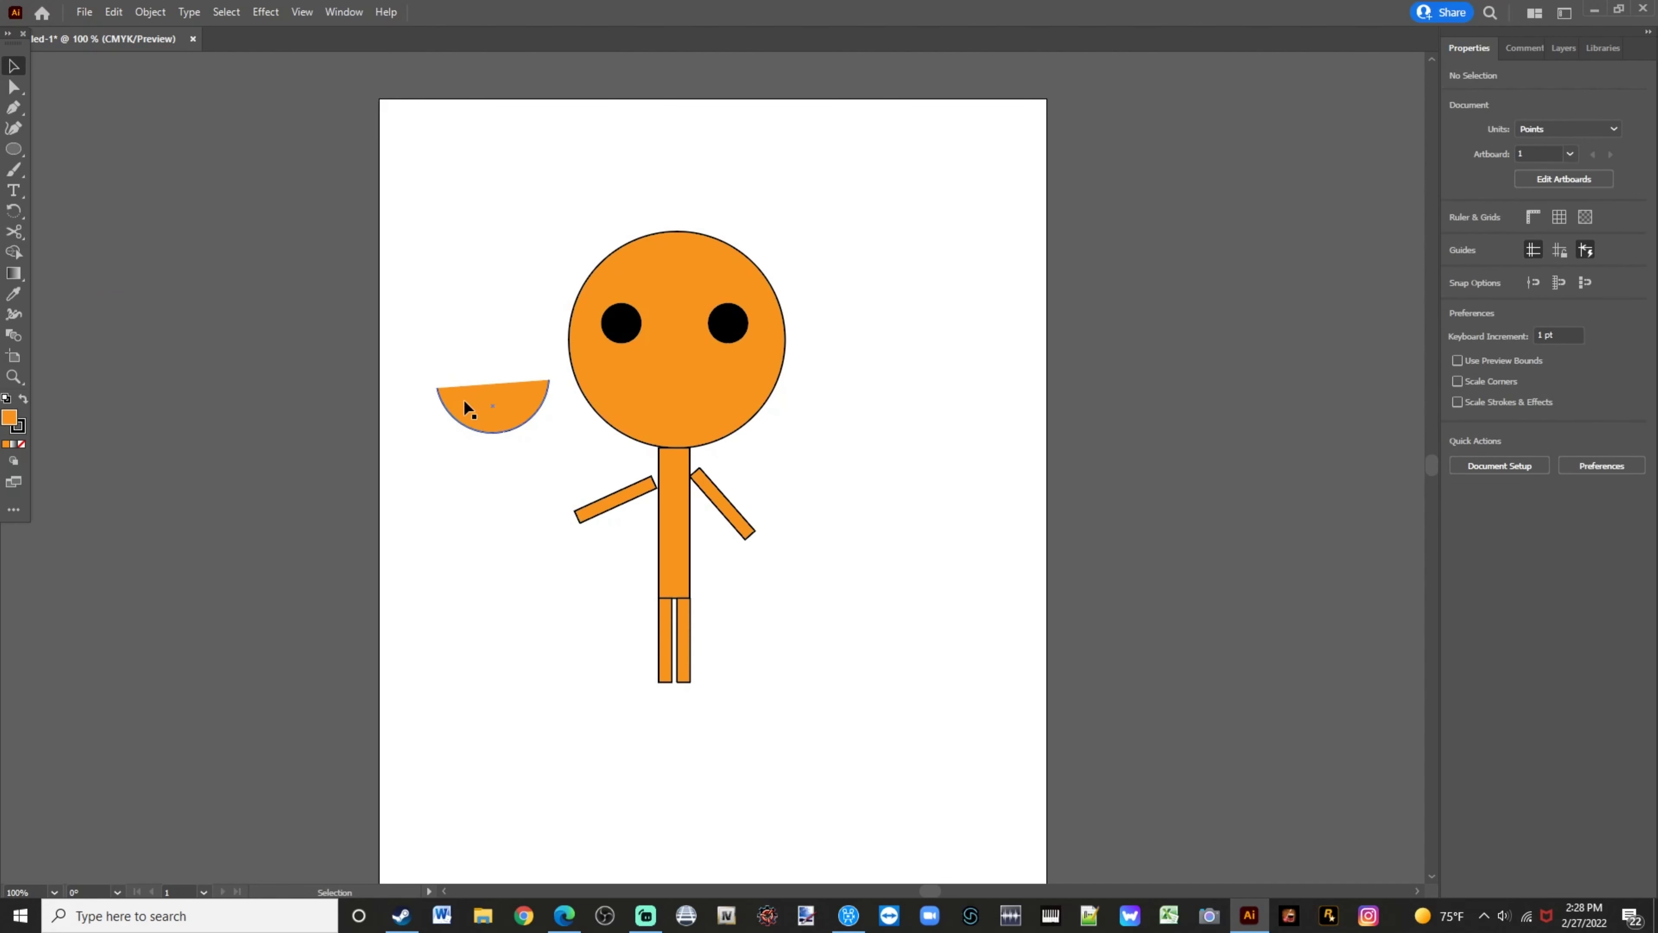
Tilt the half-circle slightly, then undo the rotation and restore the deleted top half
{"action": "left_click", "coordinate": [439, 406]}
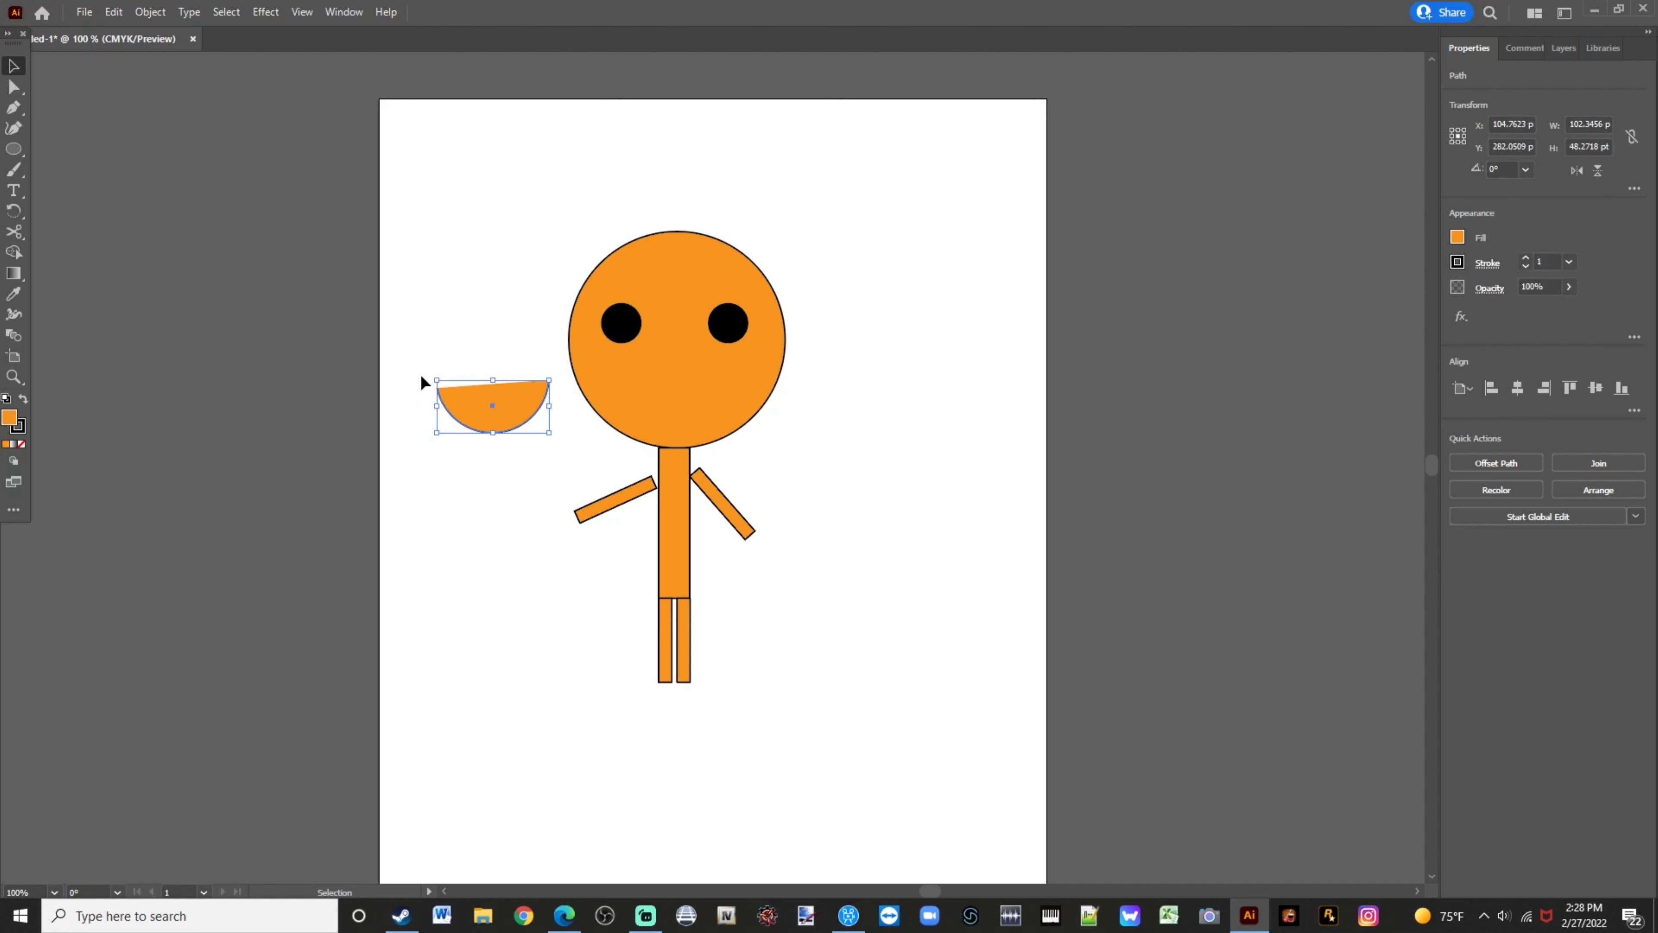
{"action": "left_click_drag", "start_coordinate": [427, 377], "coordinate": [427, 376]}
{"action": "left_click_drag", "start_coordinate": [428, 376], "coordinate": [436, 379]}
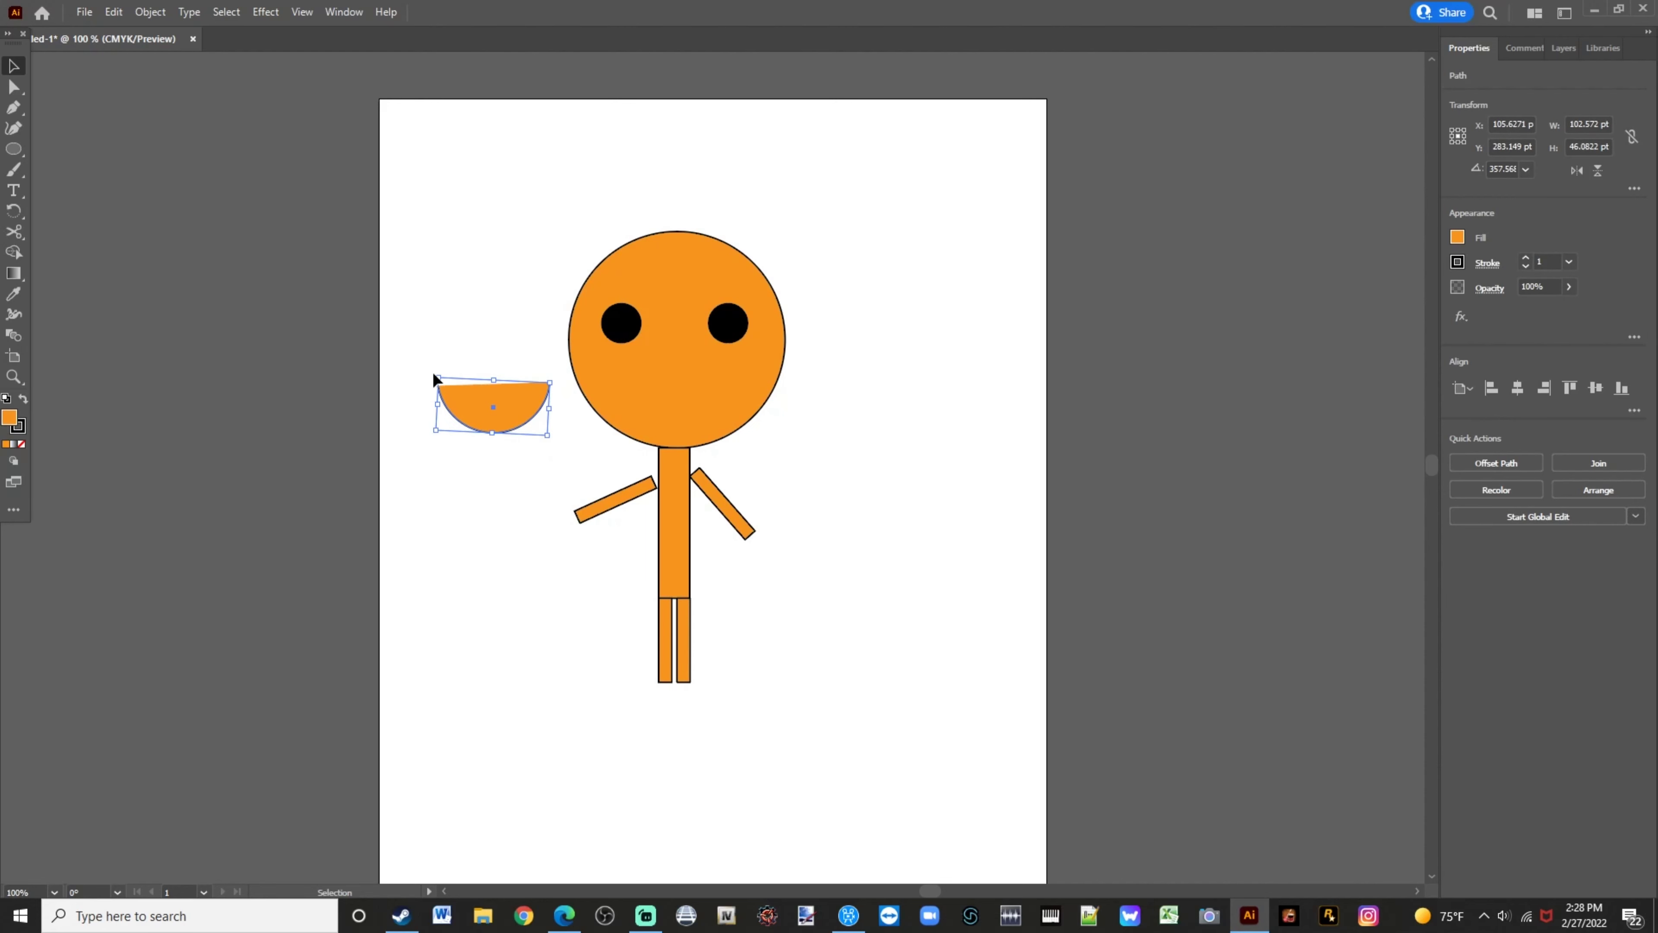
{"action": "left_click", "coordinate": [114, 13]}
{"action": "left_click", "coordinate": [145, 32]}
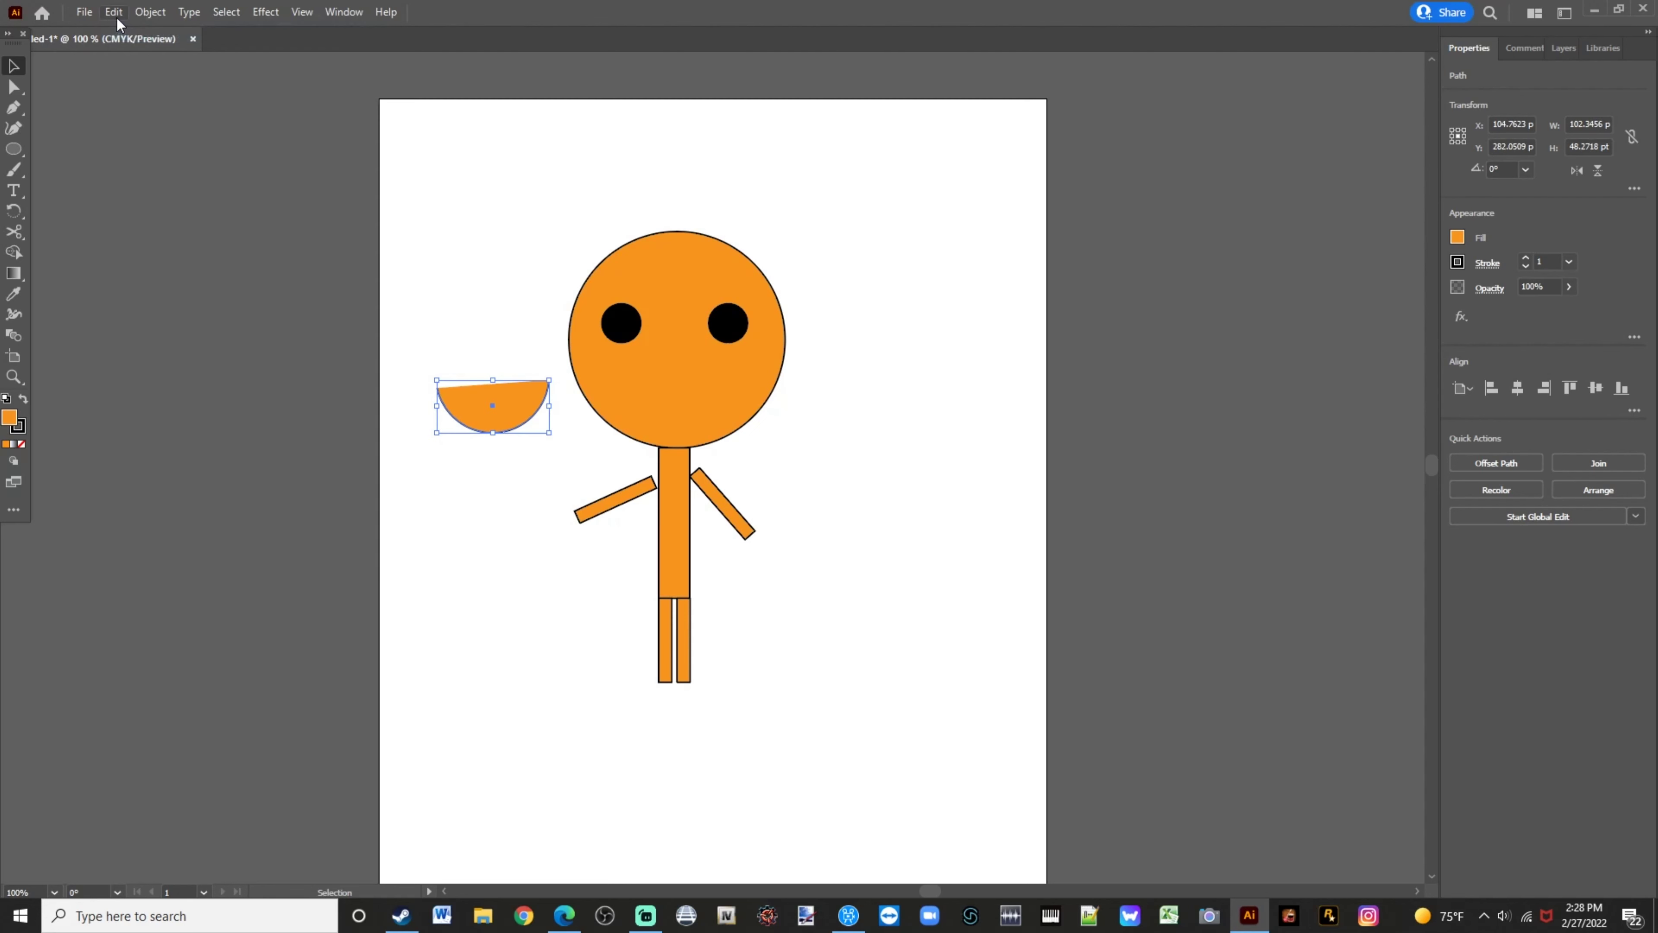
{"action": "left_click", "coordinate": [122, 31]}
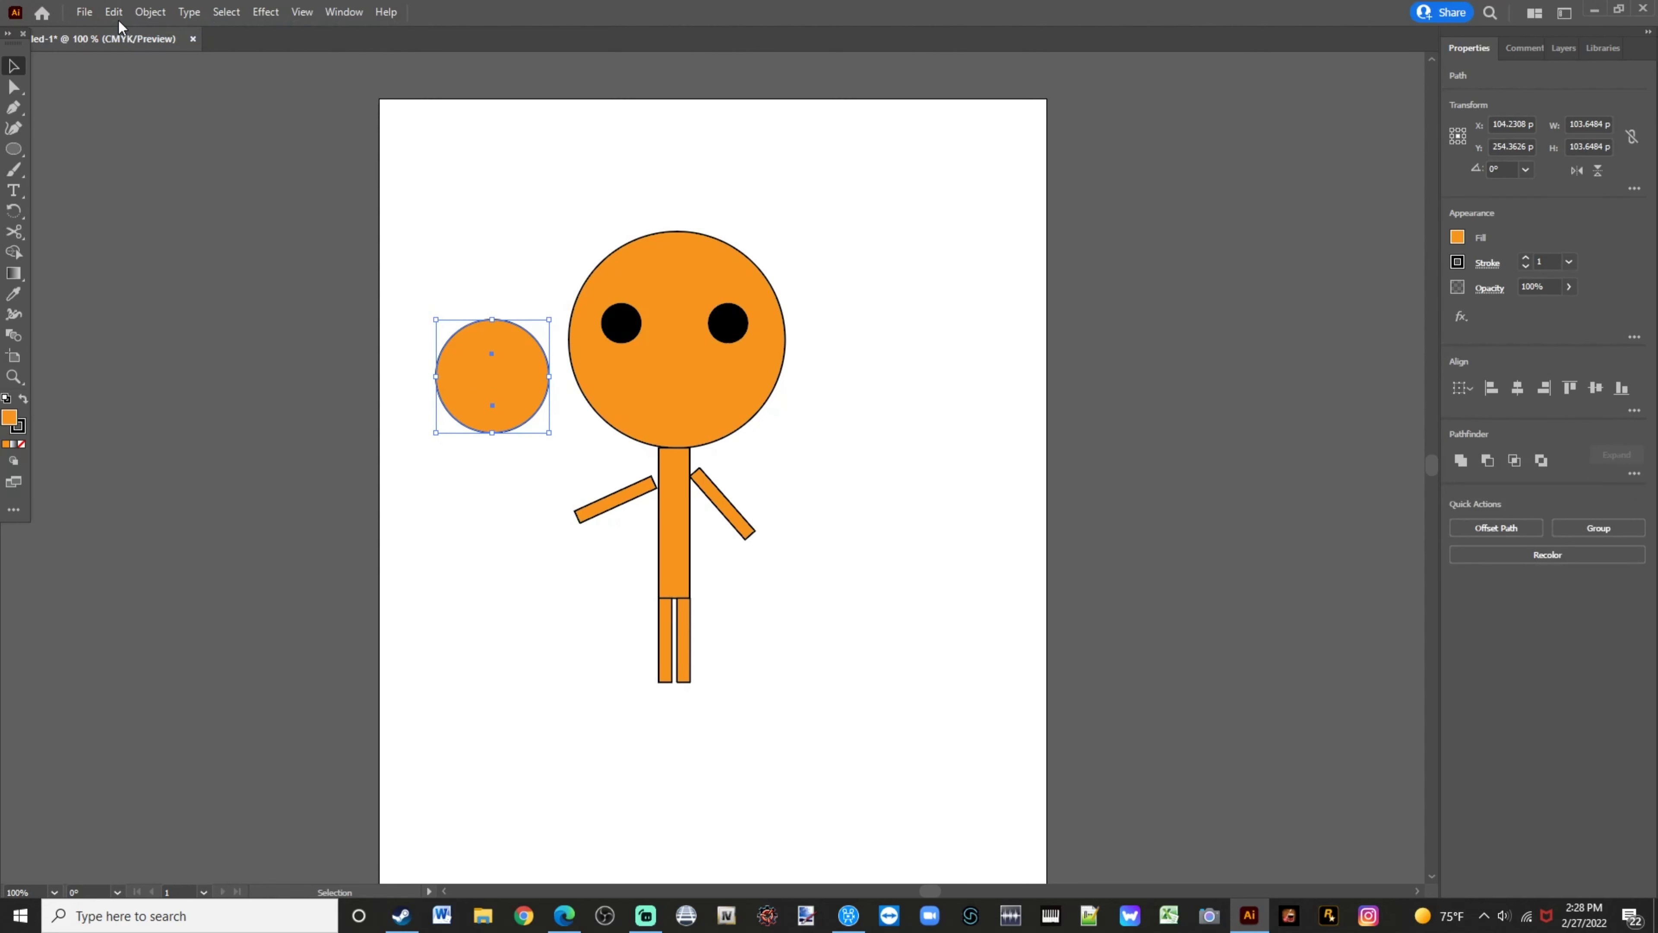
Undo further to bring back the black oval and reverse both scissor cuts
{"action": "left_click", "coordinate": [113, 12]}
{"action": "left_click", "coordinate": [113, 12]}
{"action": "left_click", "coordinate": [114, 12]}
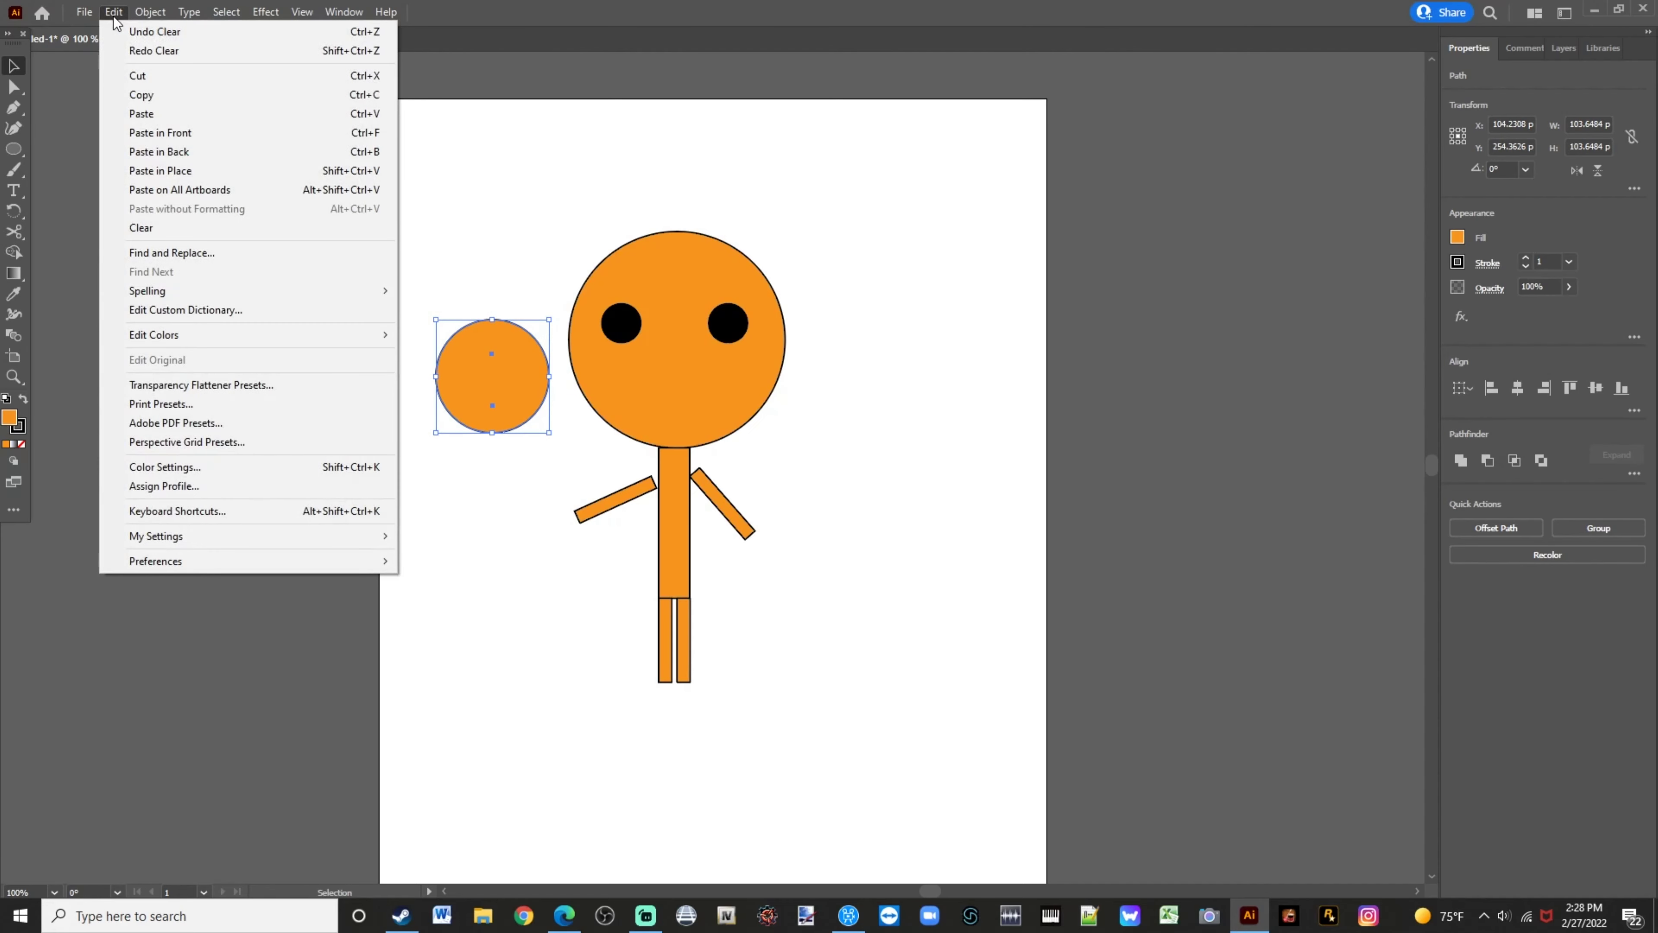
{"action": "left_click", "coordinate": [128, 31]}
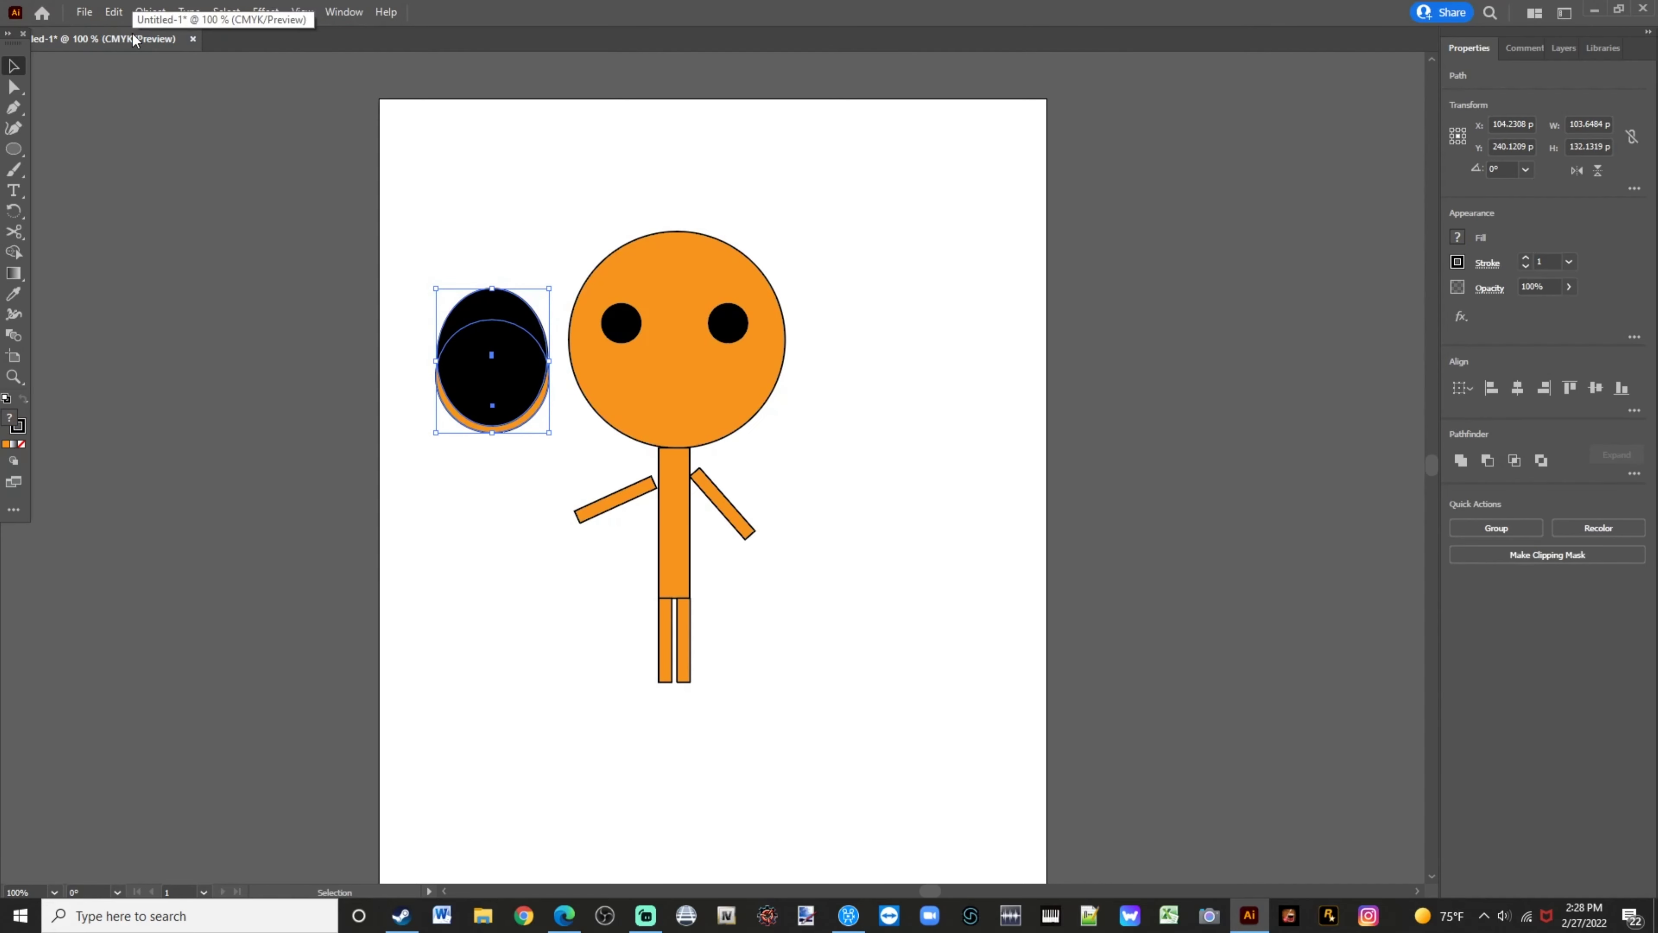
{"action": "left_click", "coordinate": [114, 11]}
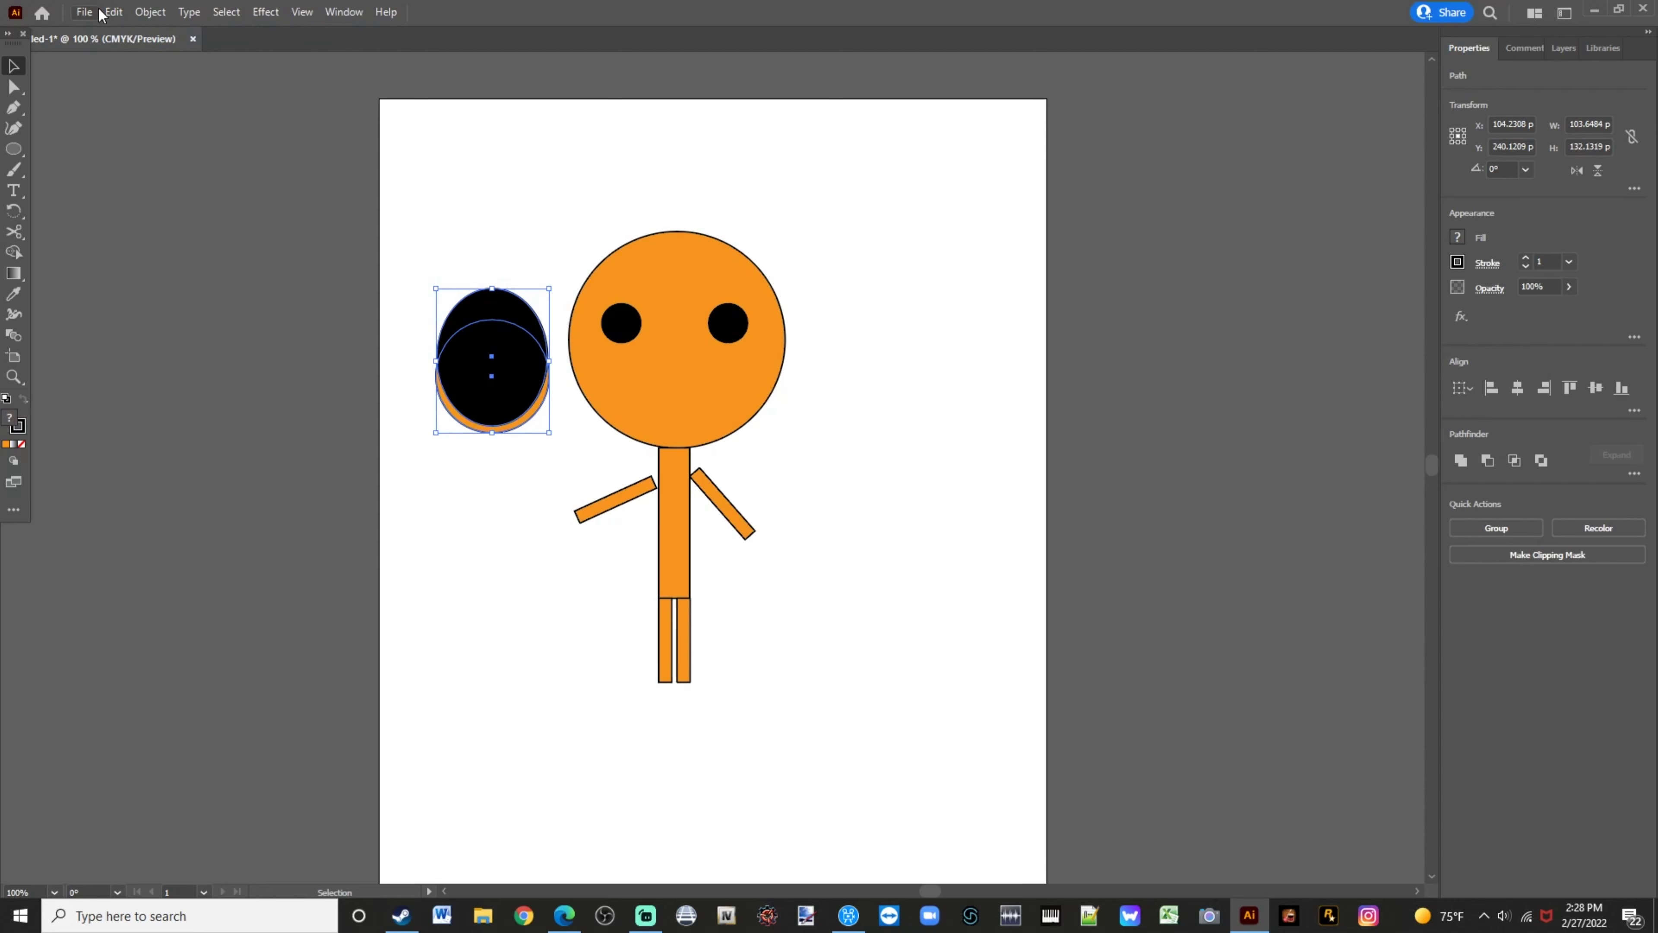
{"action": "left_click", "coordinate": [114, 12]}
{"action": "left_click", "coordinate": [128, 31]}
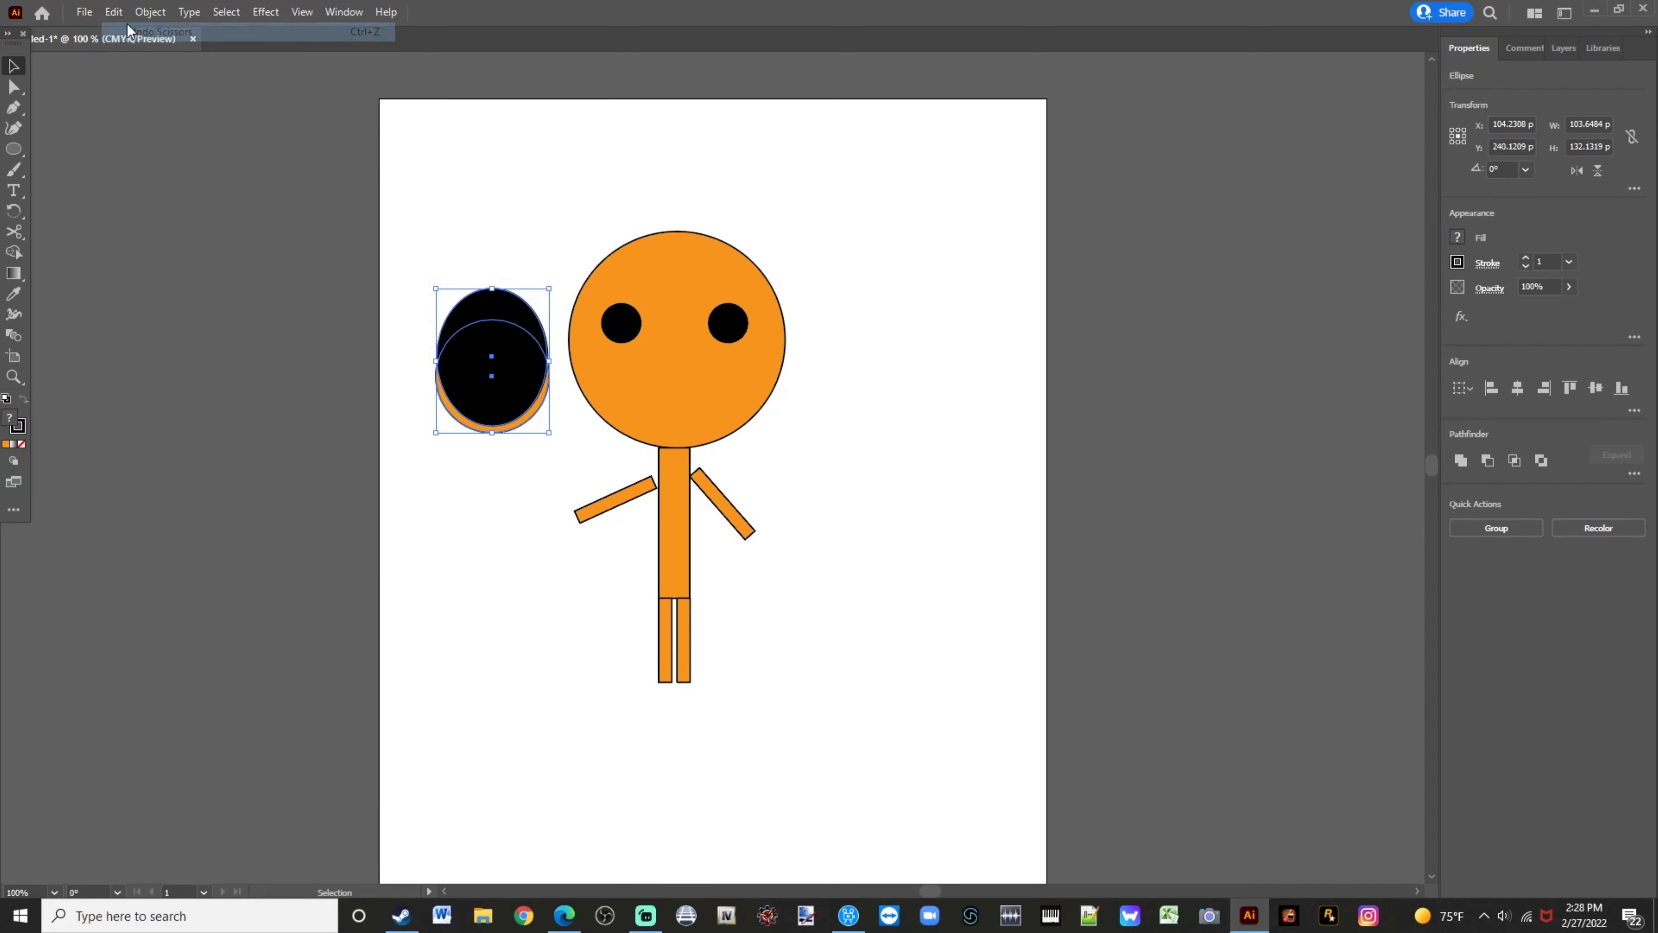
Undo and redo the oval's last move, then marquee-select the oval and orange circle
{"action": "left_click", "coordinate": [114, 11]}
{"action": "left_click", "coordinate": [121, 33]}
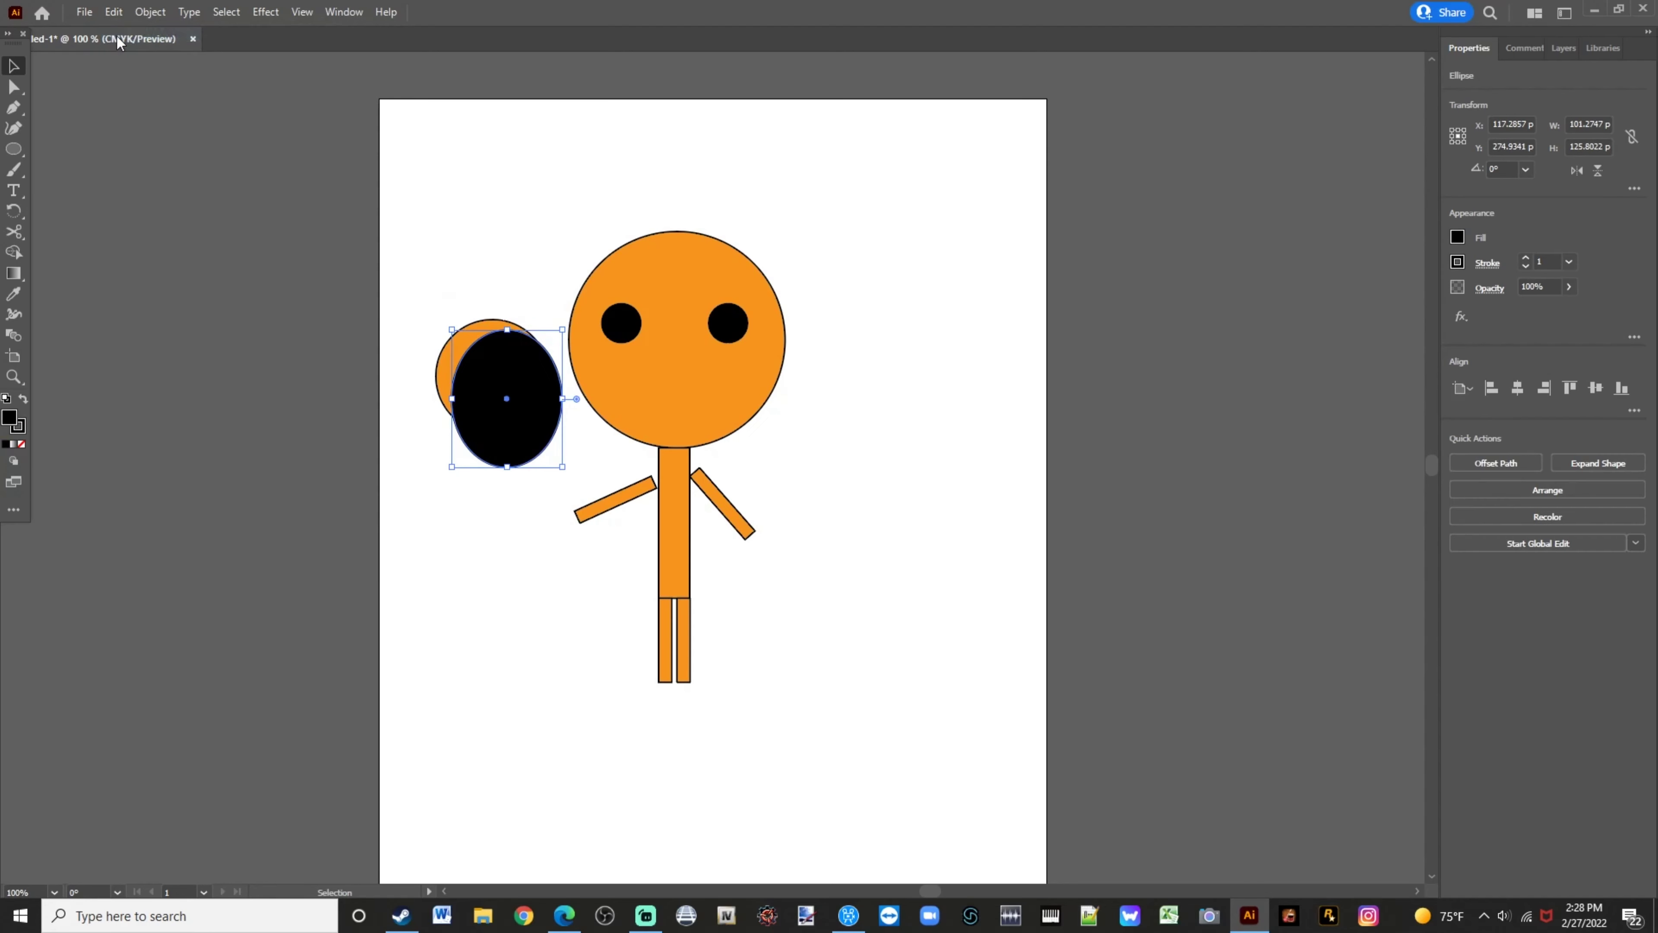
{"action": "left_click", "coordinate": [114, 12]}
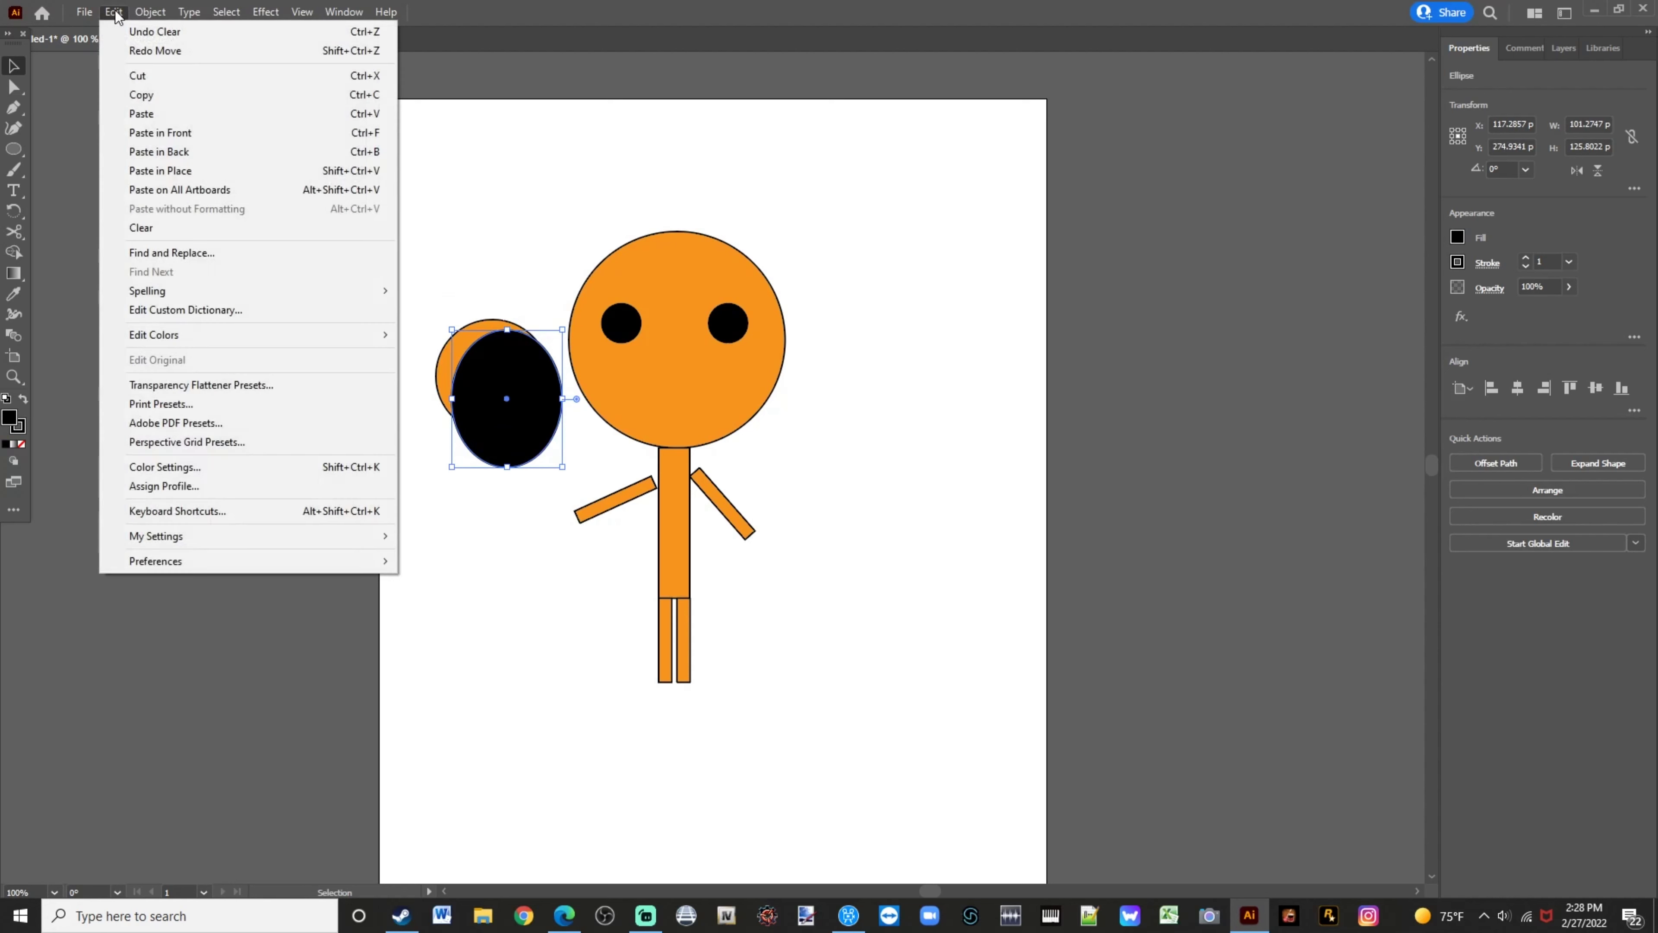
{"action": "left_click", "coordinate": [144, 50]}
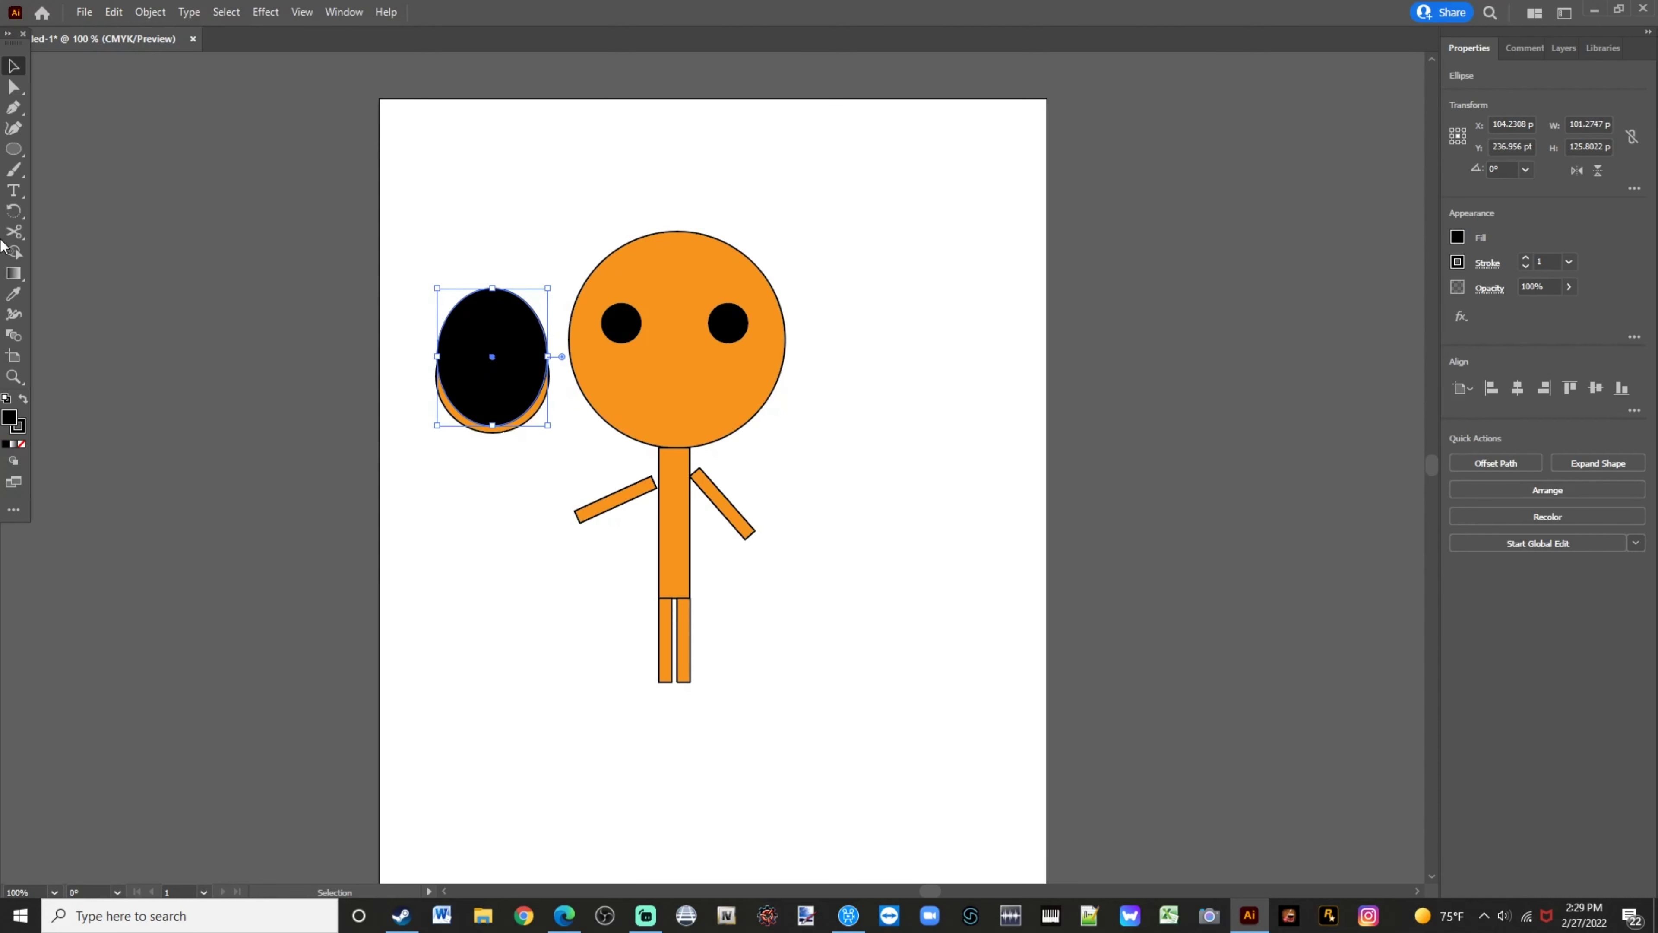
{"action": "left_click", "coordinate": [19, 218]}
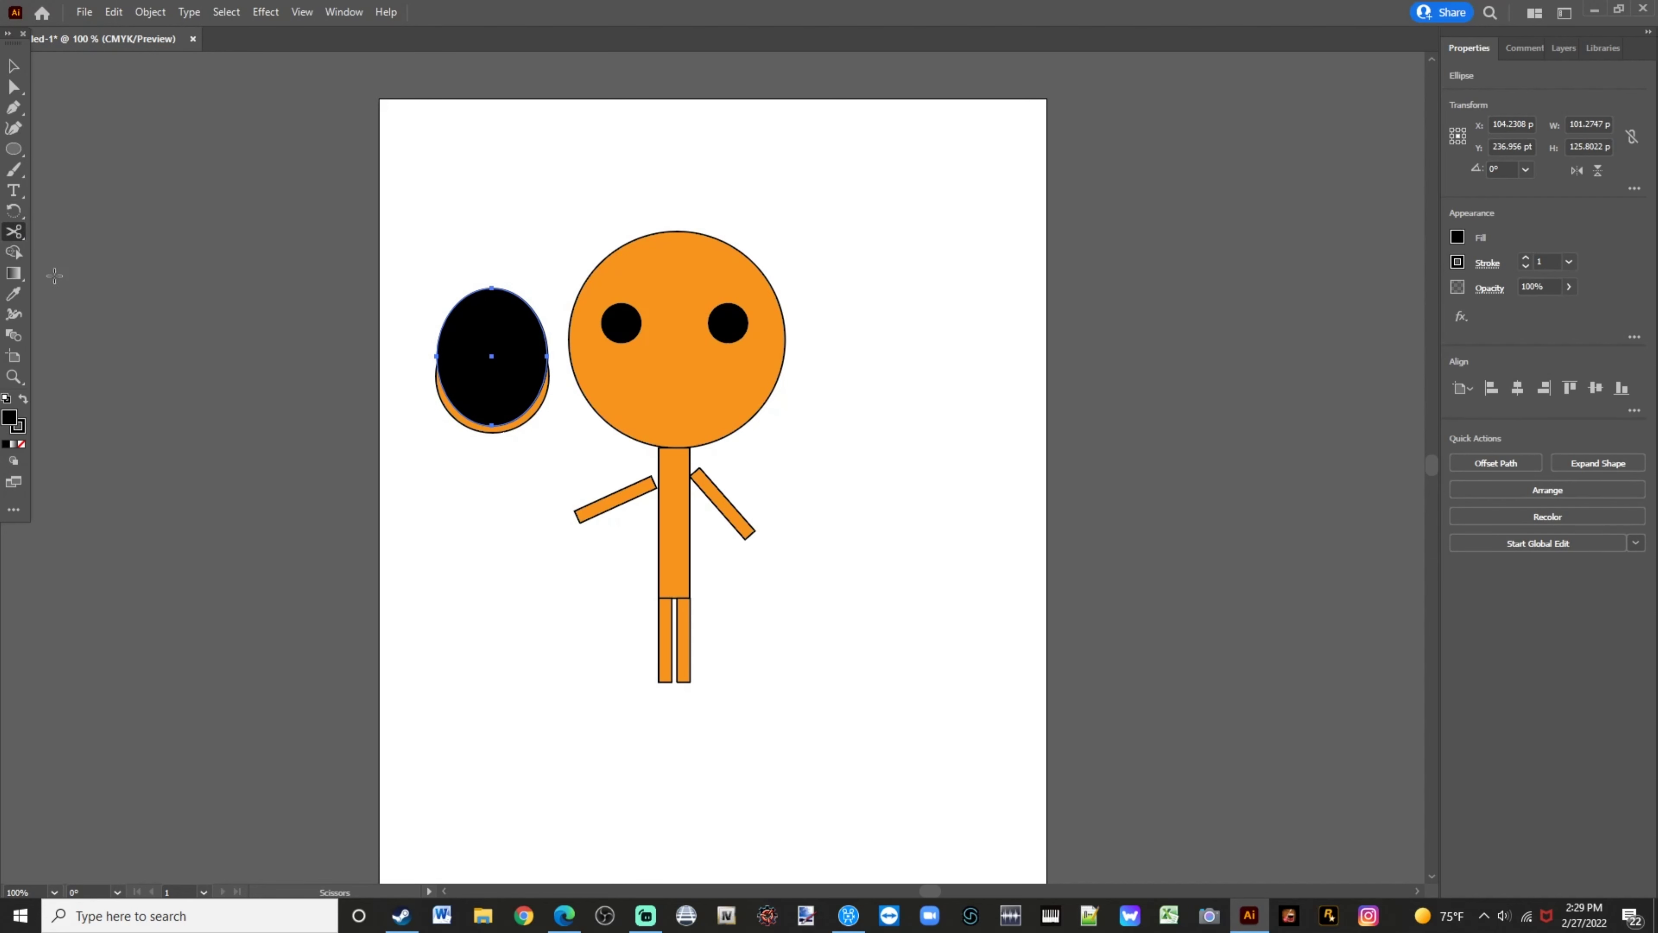
{"action": "left_click", "coordinate": [25, 63]}
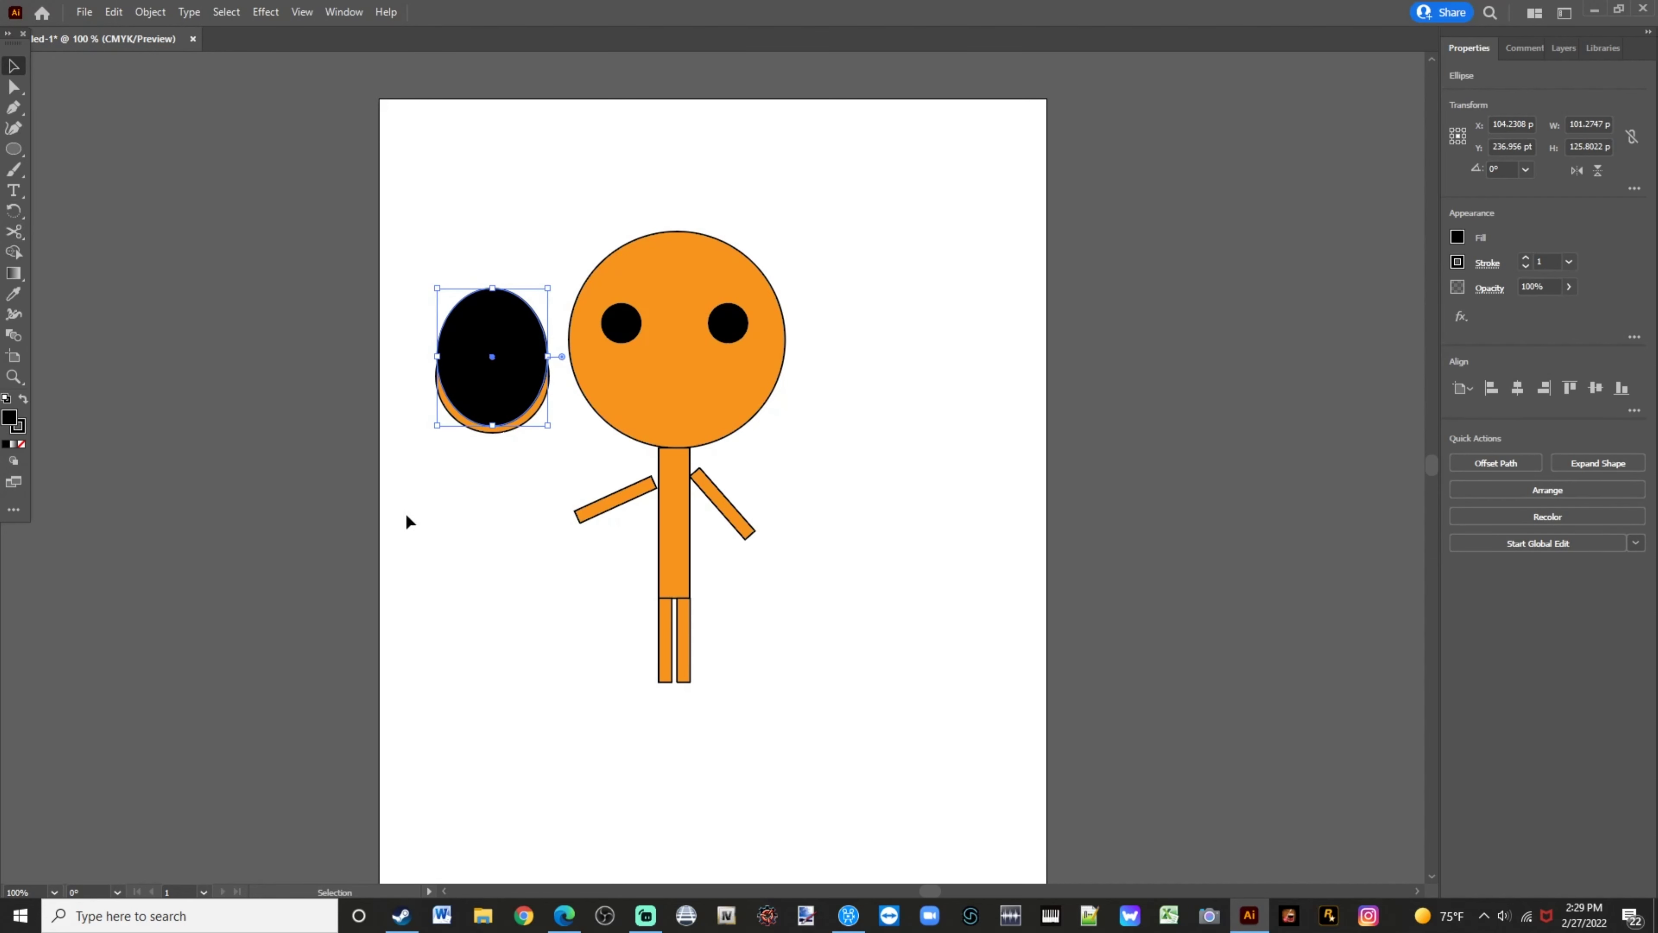
{"action": "left_click_drag", "start_coordinate": [452, 534], "coordinate": [487, 320]}
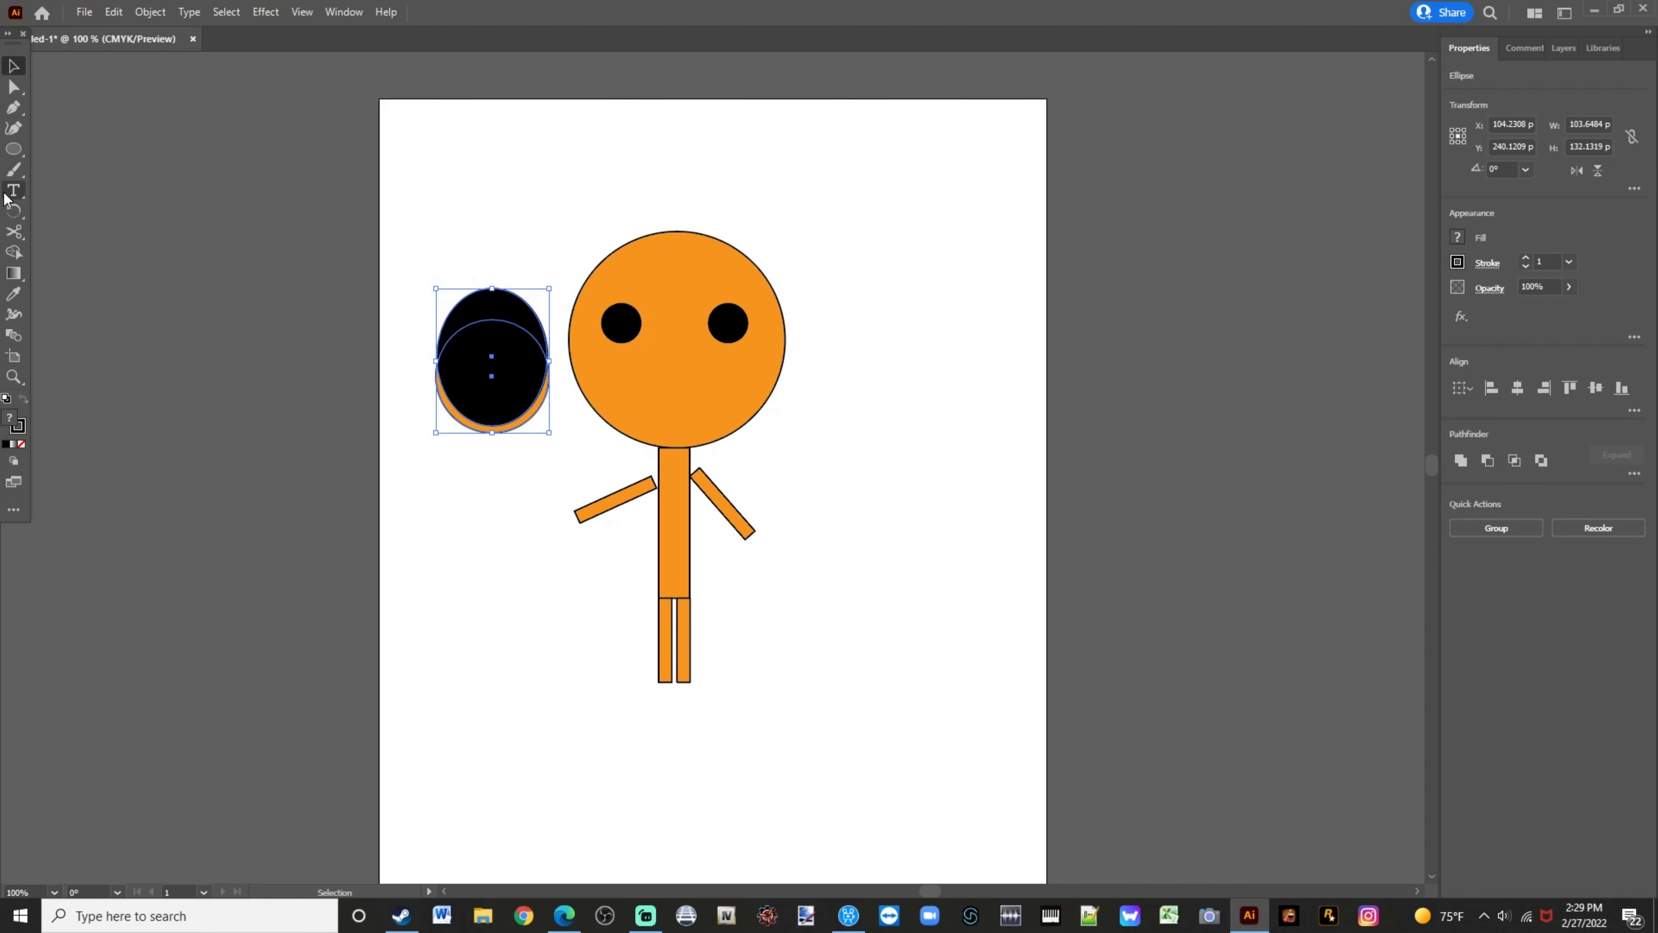
Cut the orange circle at its left and right edges with Scissors
{"action": "left_click", "coordinate": [12, 235]}
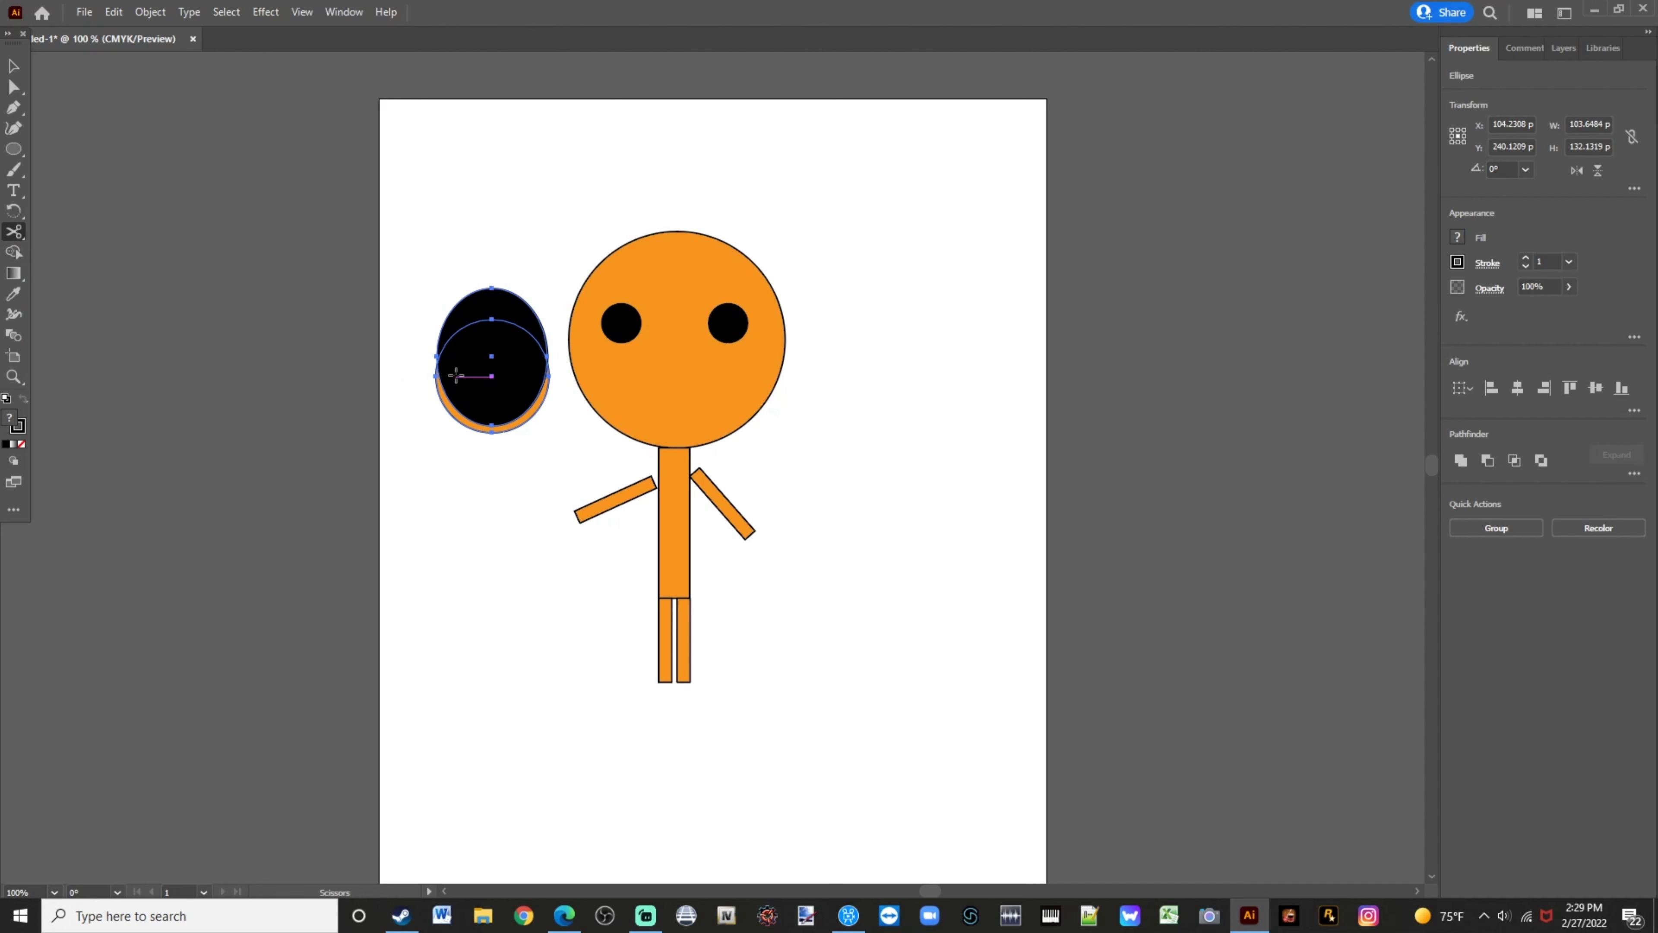
{"action": "left_click", "coordinate": [437, 386]}
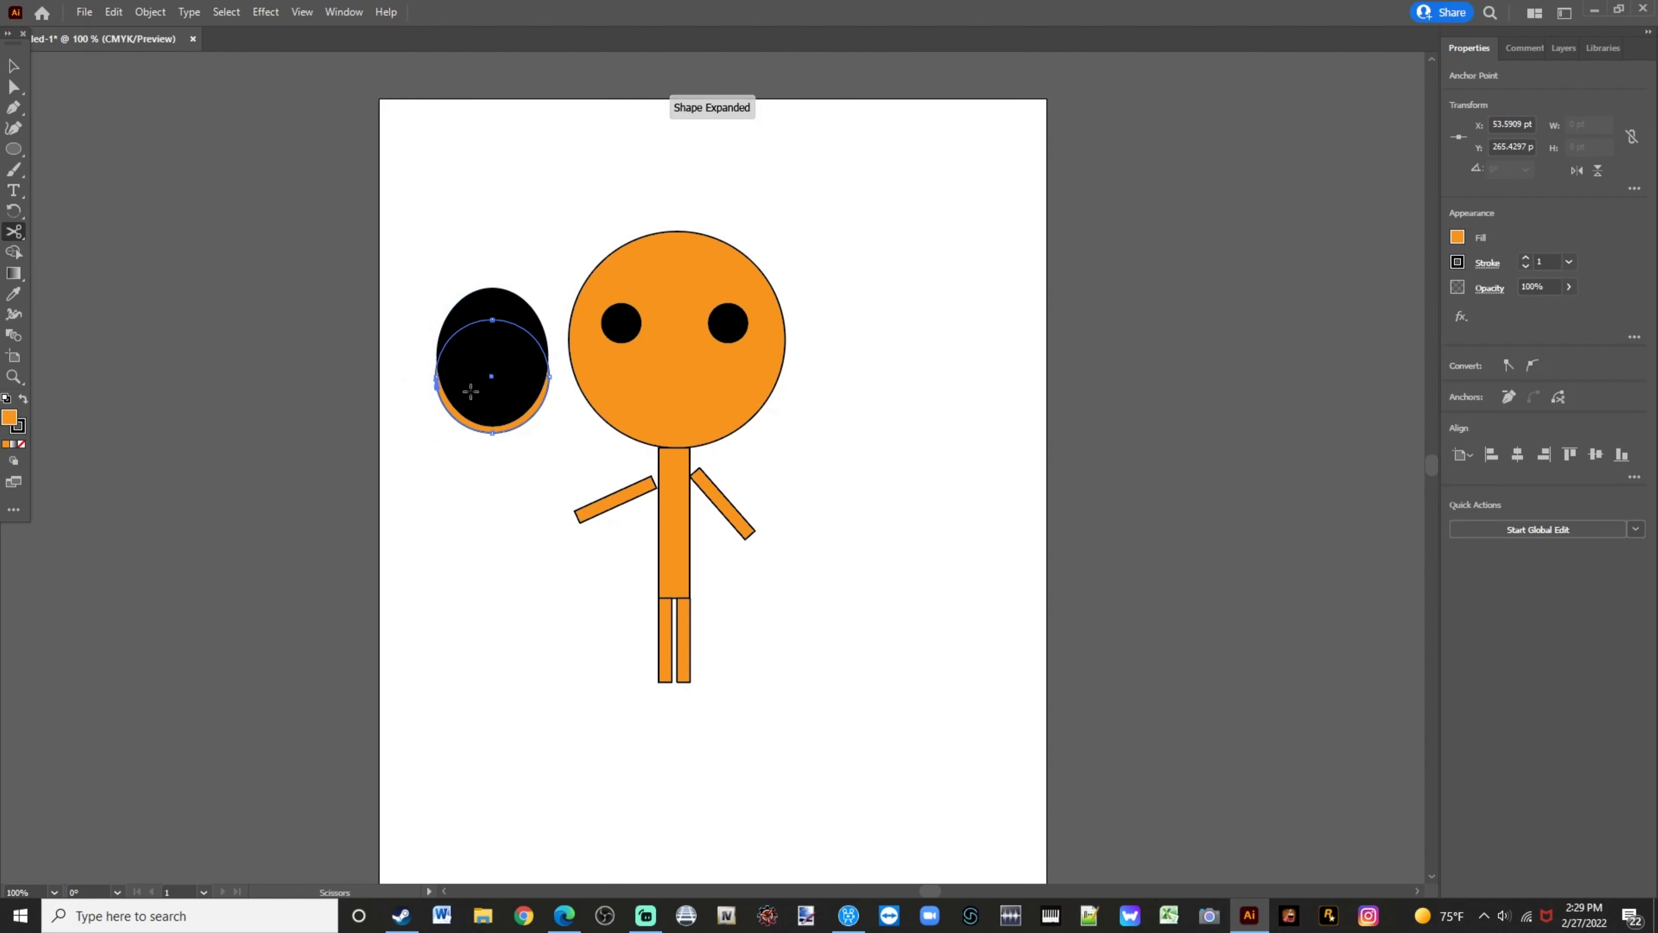
{"action": "left_click", "coordinate": [549, 388]}
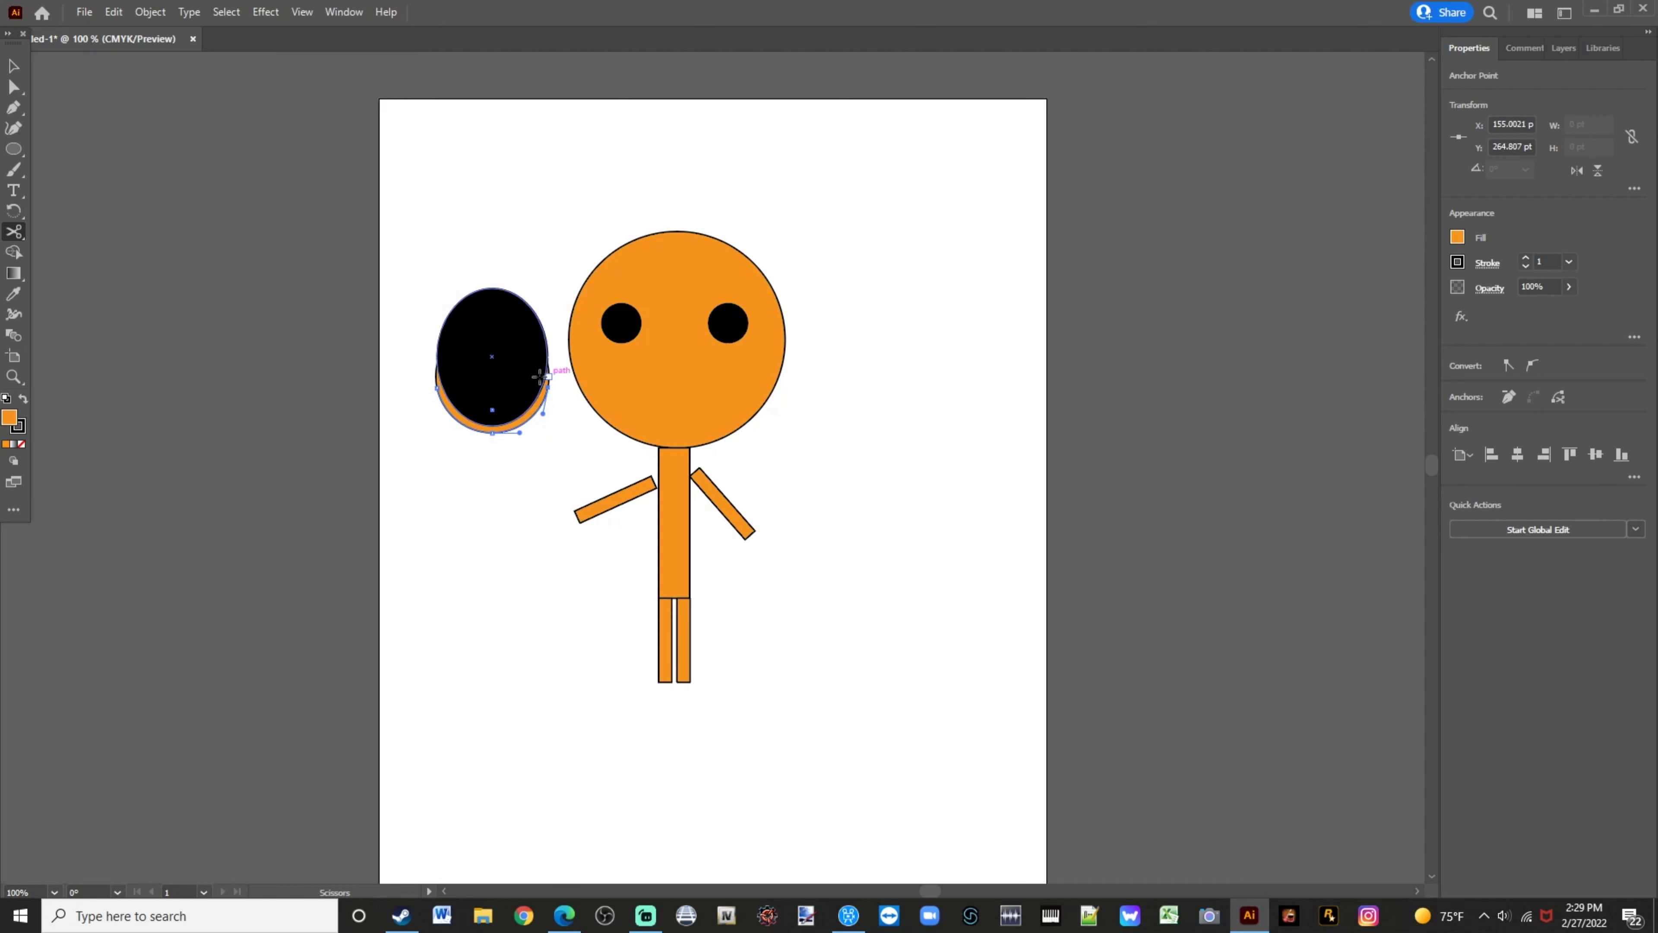
Delete the black oval and top half, leaving a 101.4 × 41.4 pt orange half-circle selected
{"action": "left_click", "coordinate": [17, 72]}
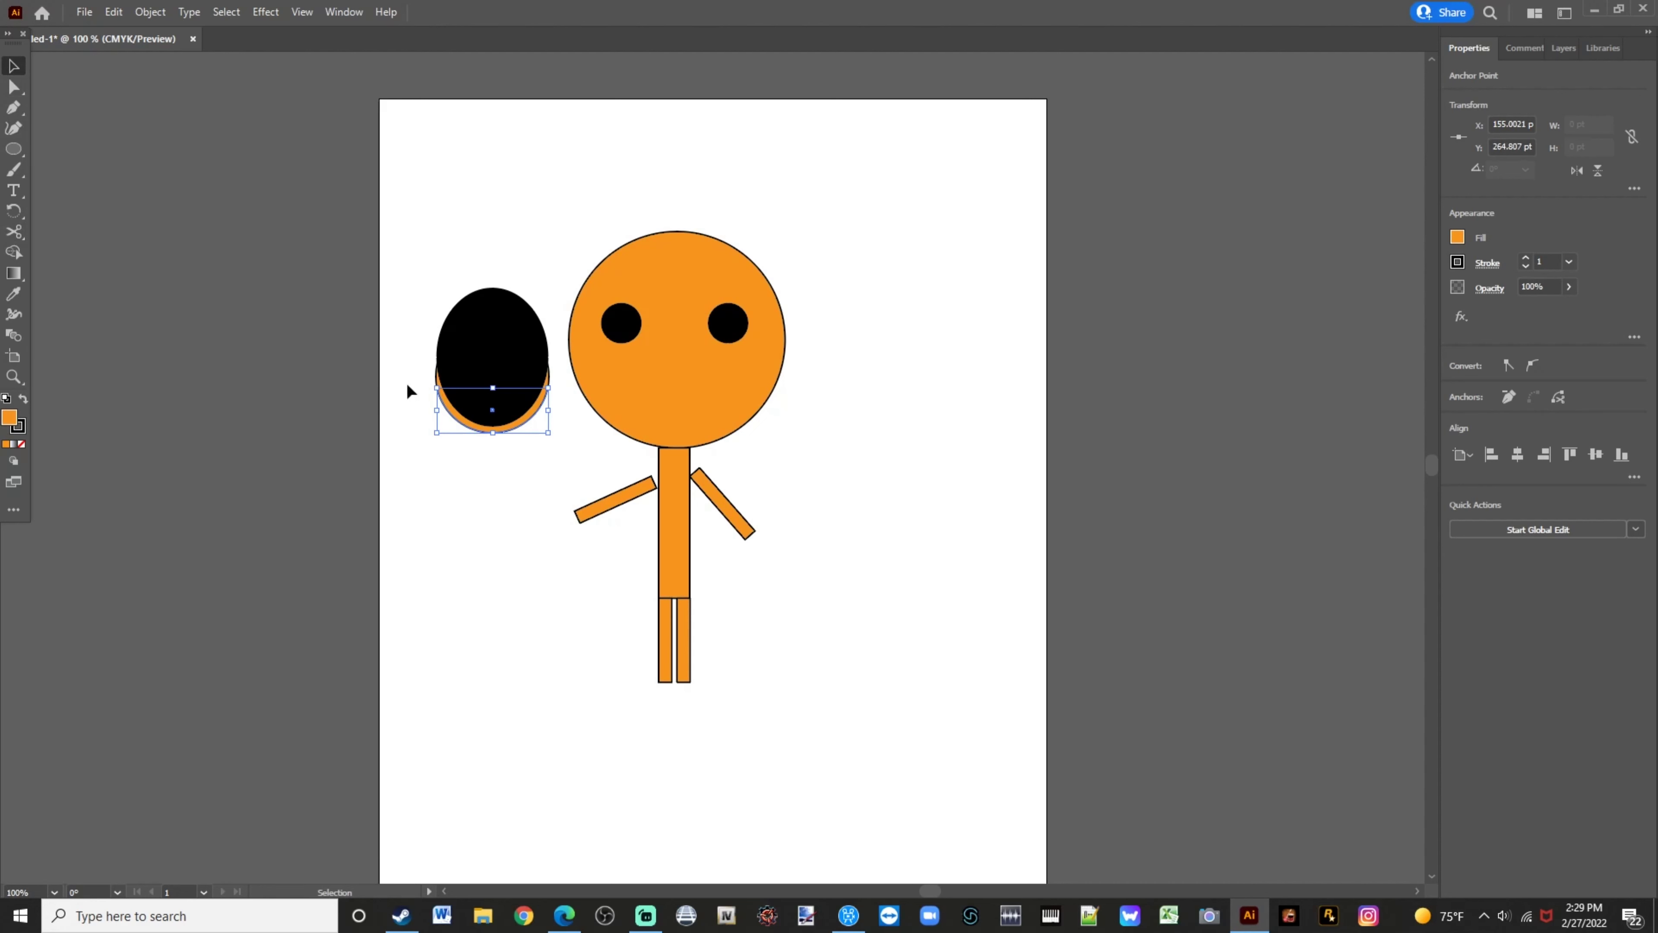
{"action": "left_click", "coordinate": [486, 366]}
{"action": "key", "text": "Delete"}
{"action": "left_click", "coordinate": [470, 377]}
{"action": "key", "text": "Delete"}
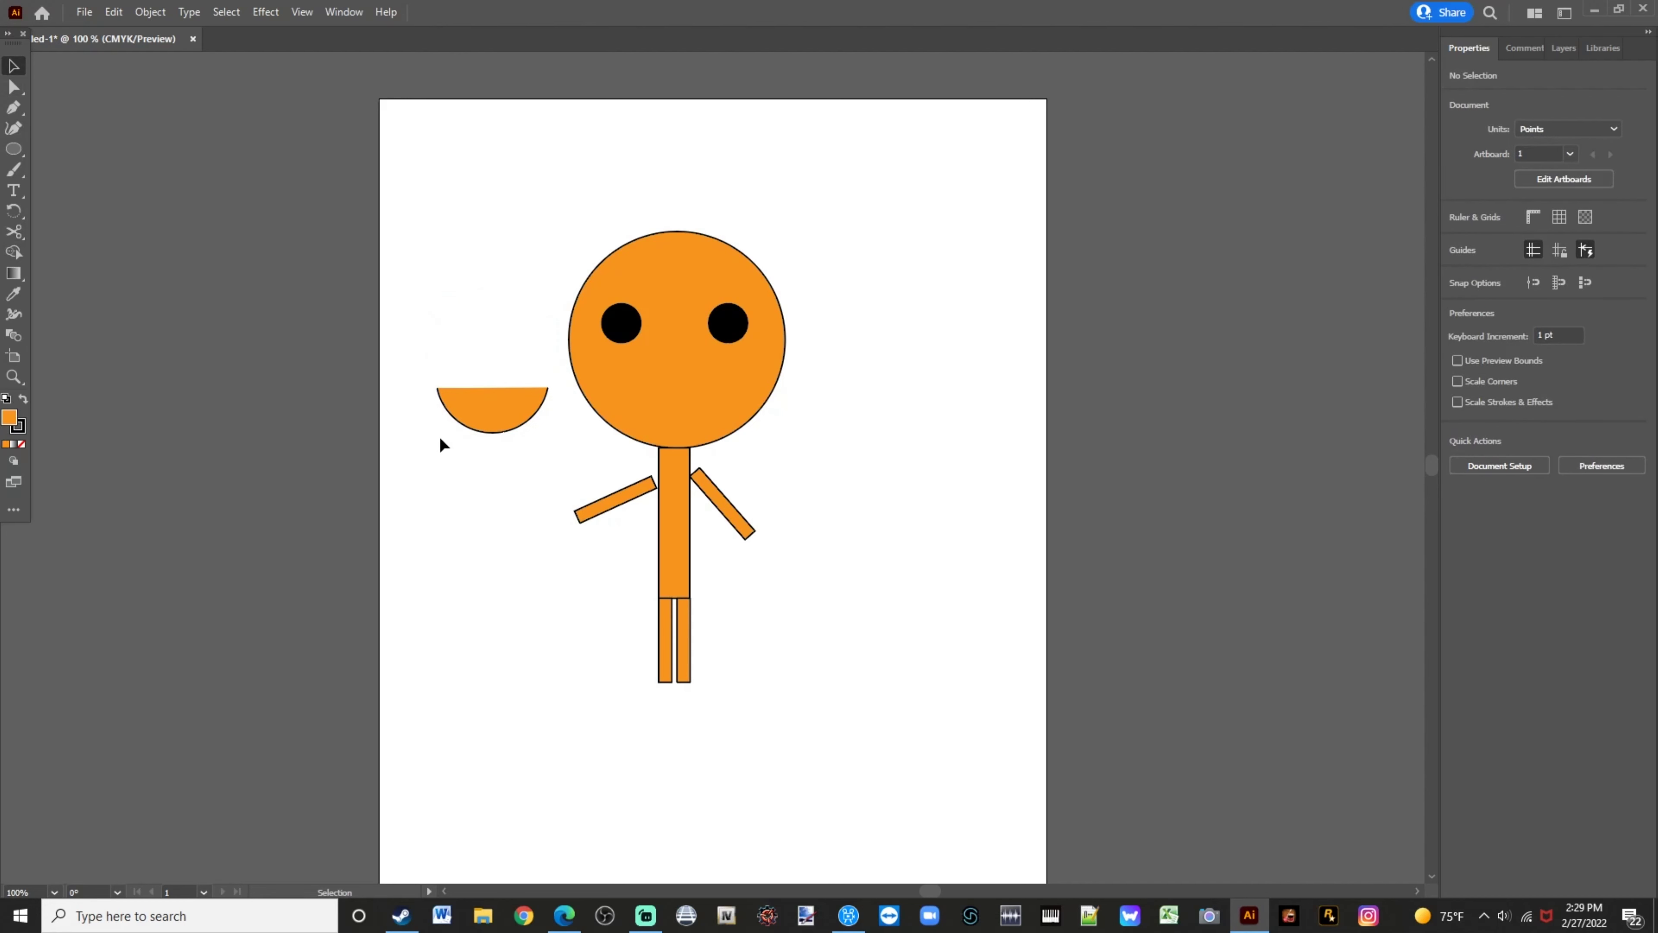
{"action": "left_click", "coordinate": [478, 408]}
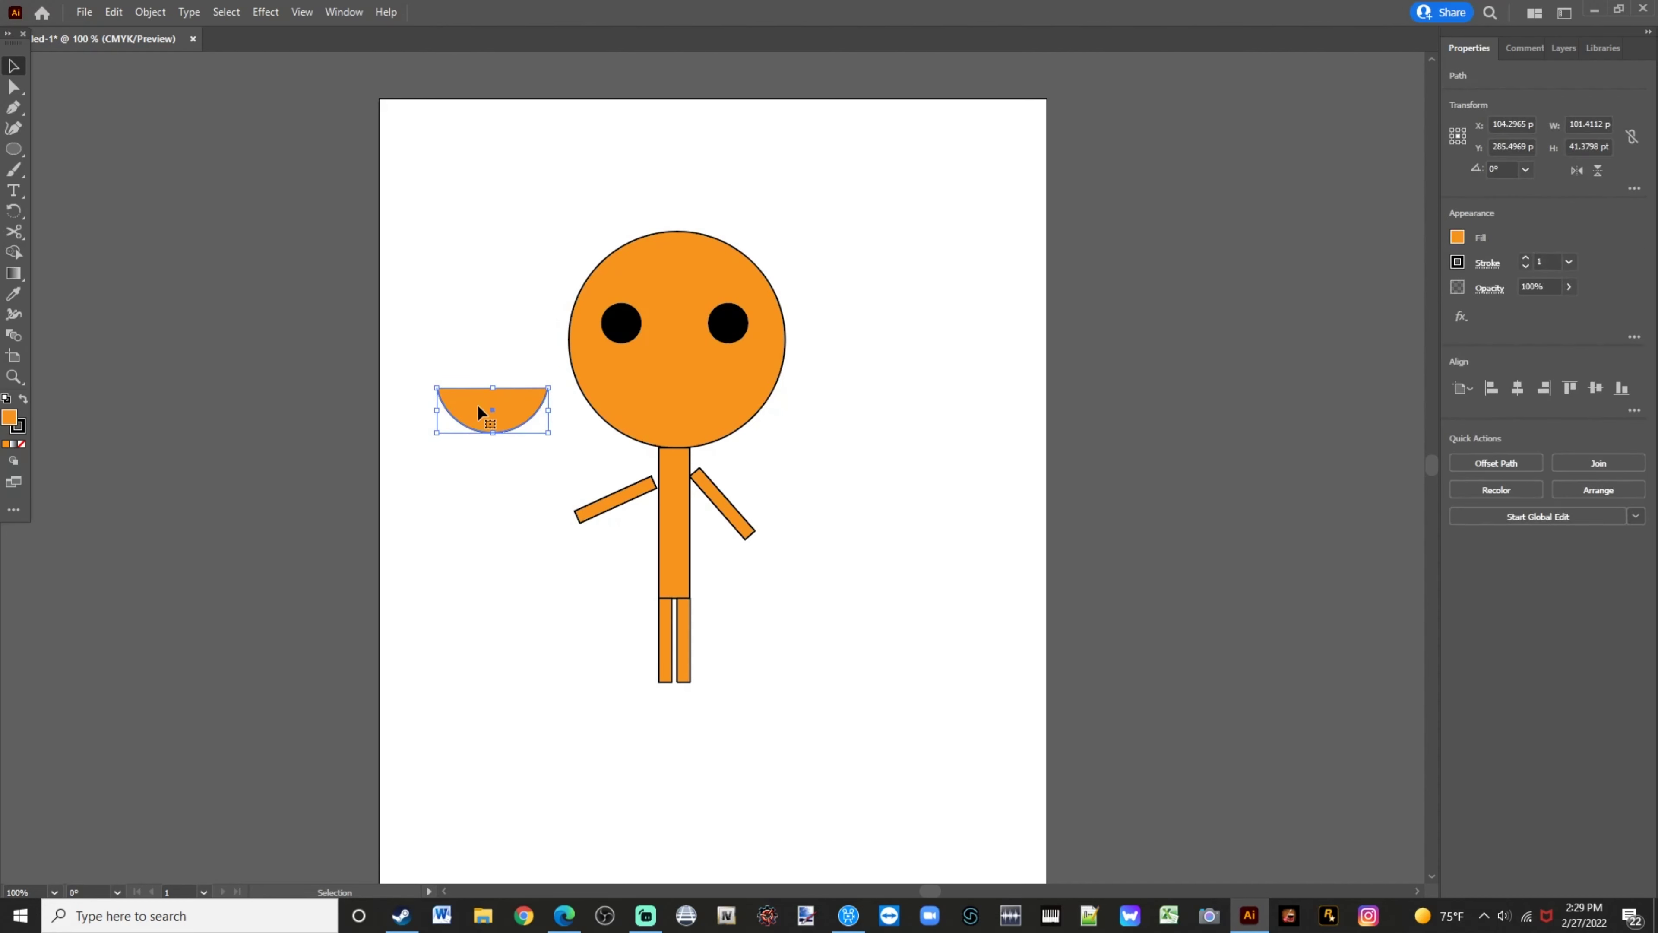
Fill the half-circle with black and drag it into the lower head as the mouth
{"action": "left_click", "coordinate": [1457, 237]}
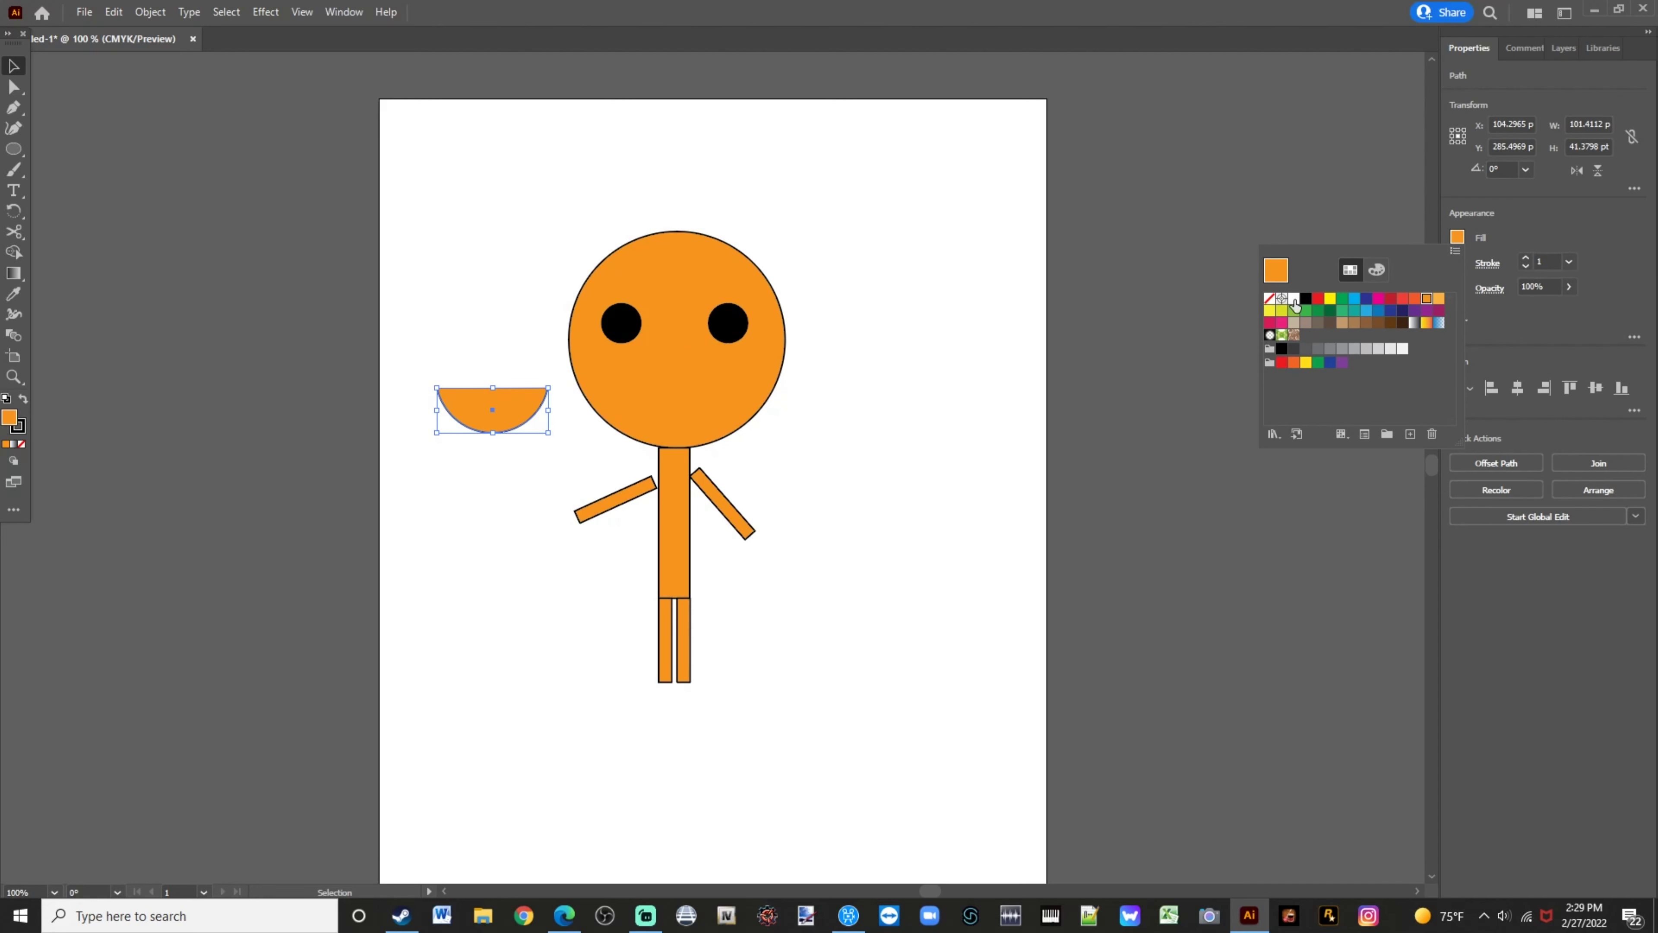
{"action": "left_click", "coordinate": [1306, 299]}
{"action": "left_click", "coordinate": [264, 514]}
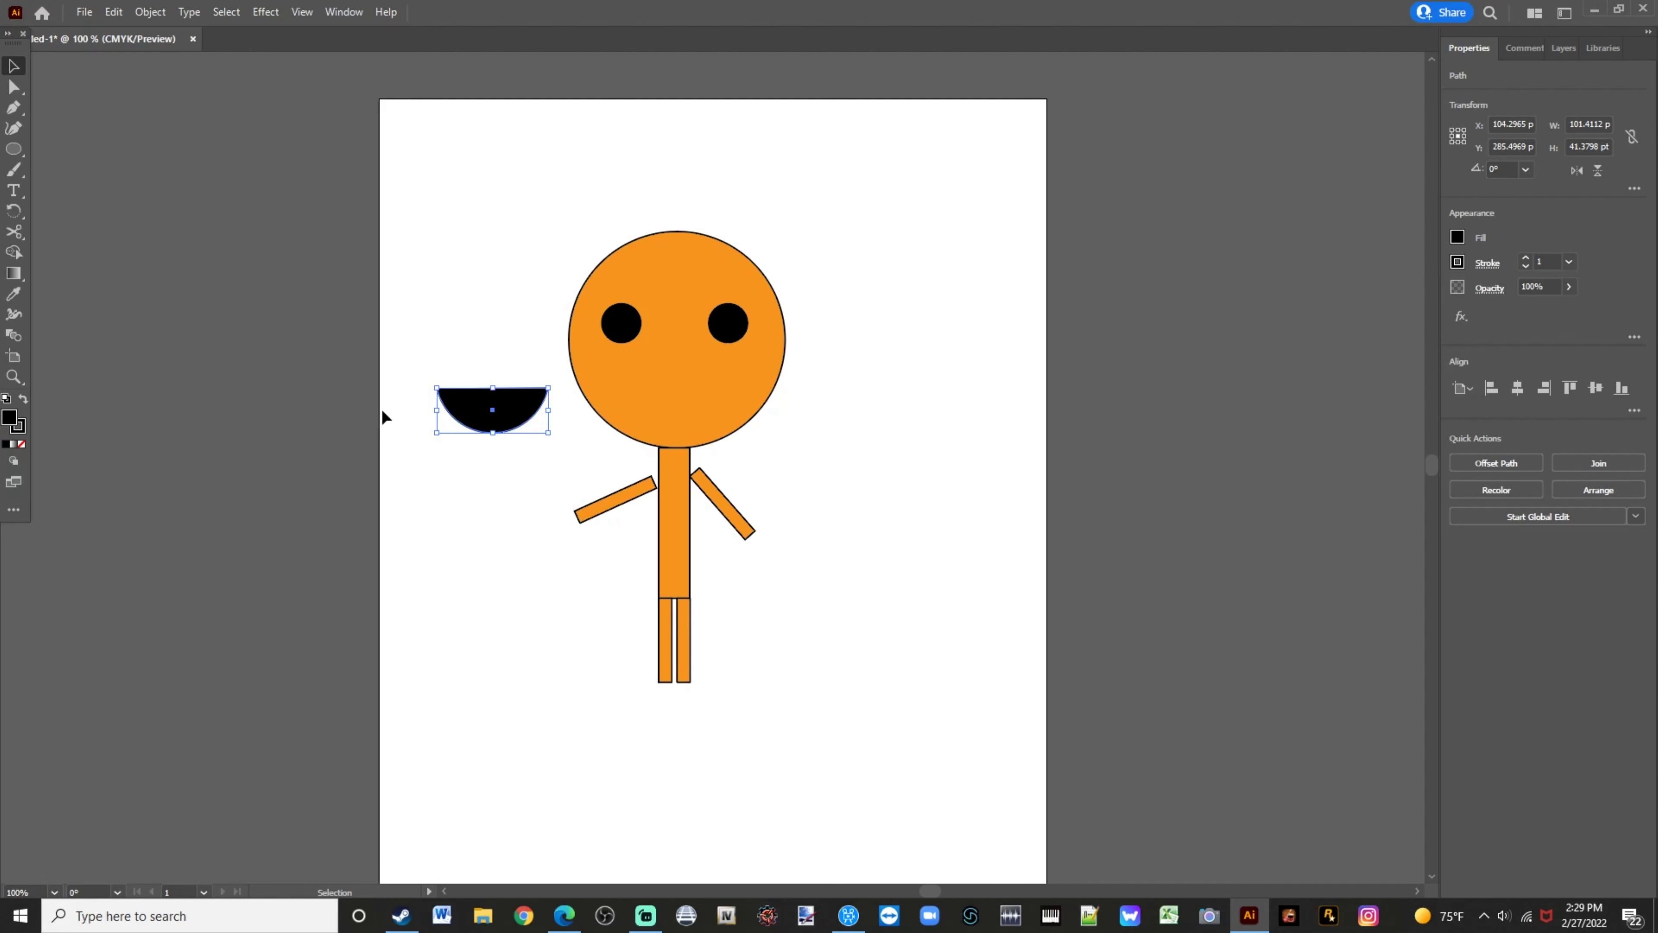
{"action": "left_click_drag", "start_coordinate": [456, 409], "coordinate": [630, 419]}
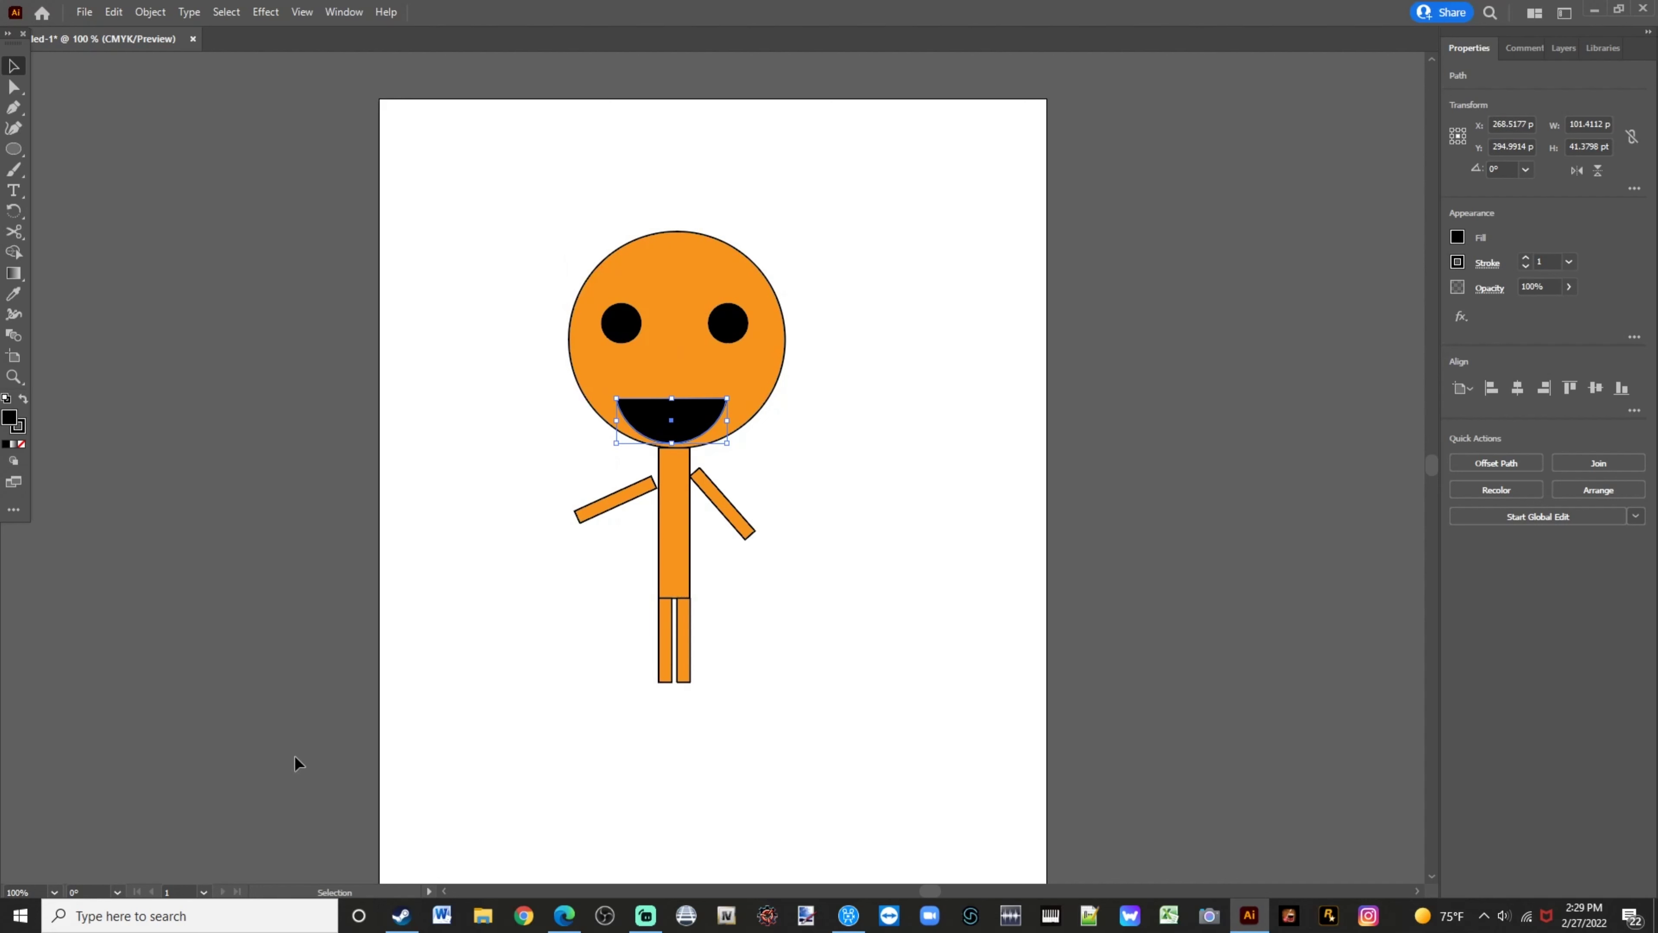
{"action": "left_click", "coordinate": [292, 742]}
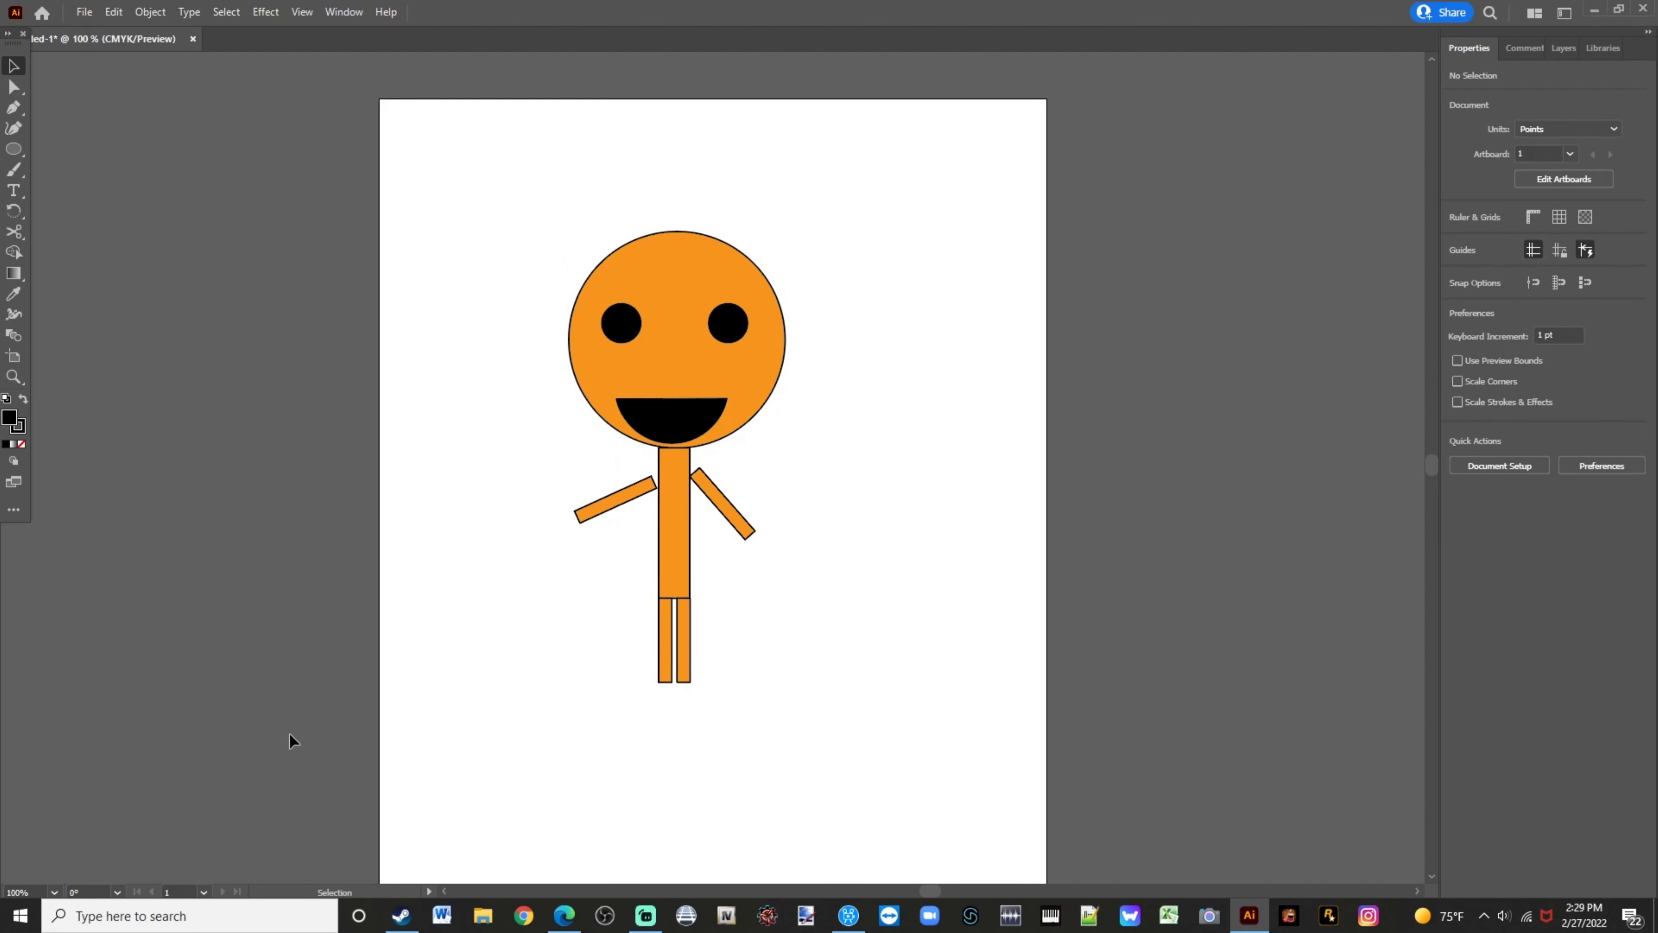